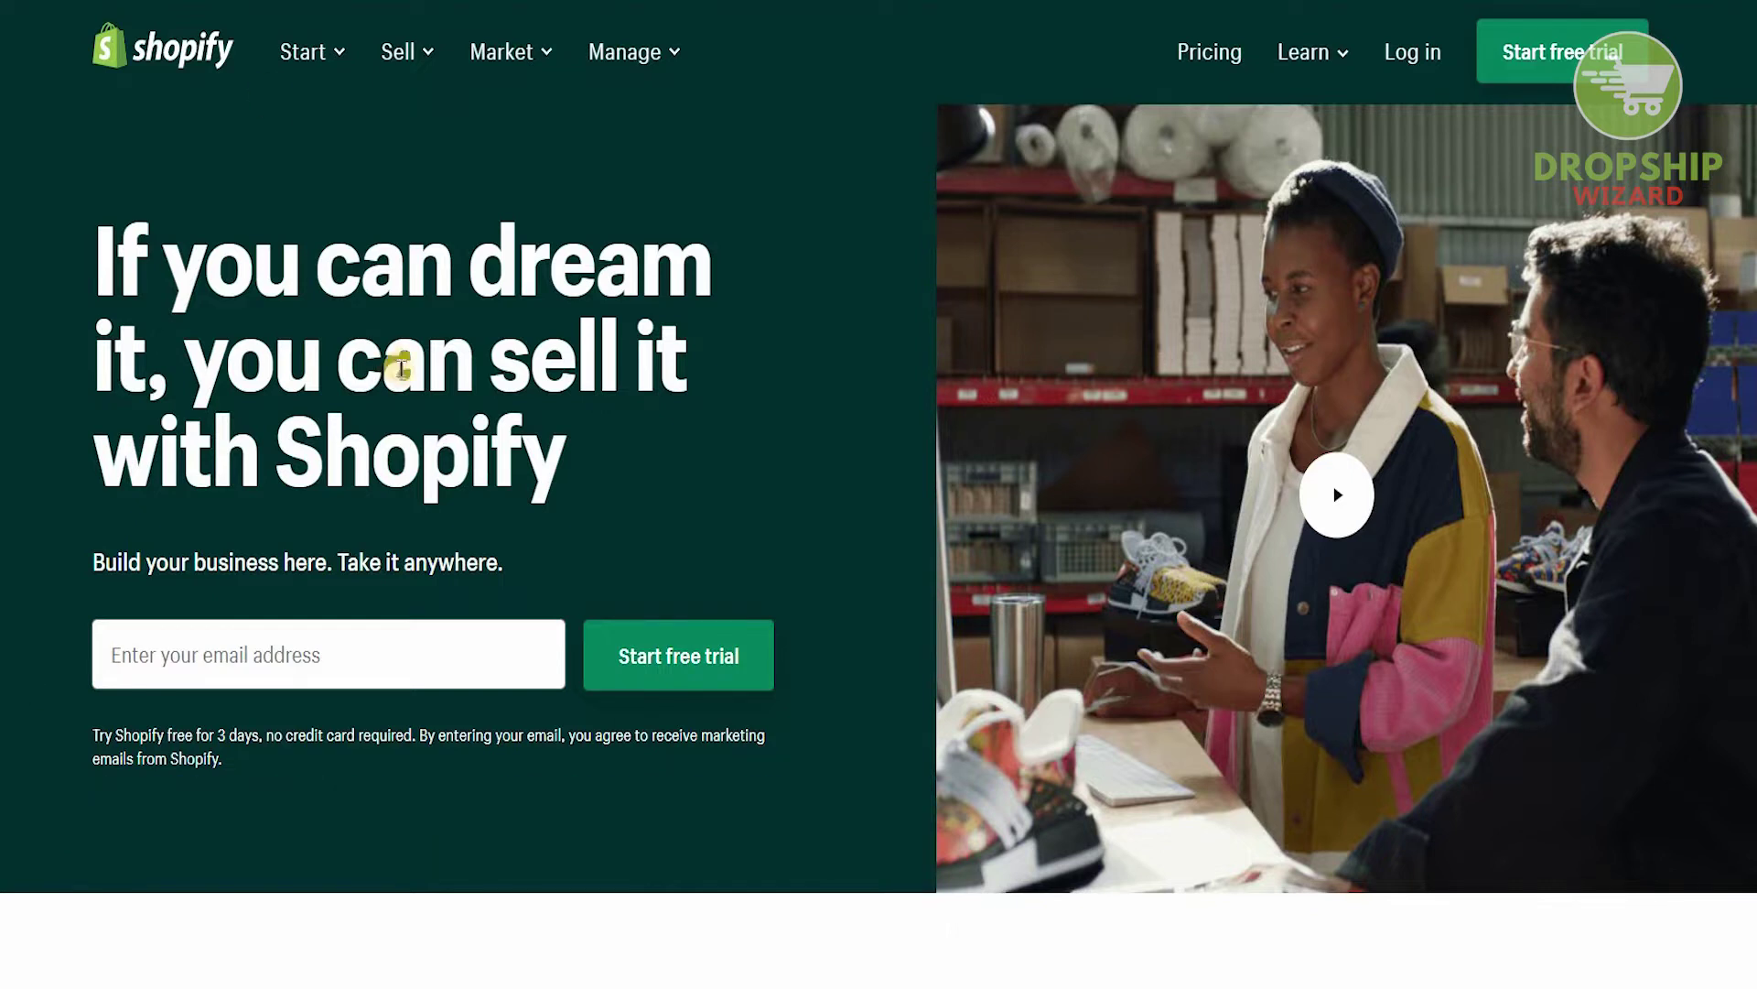
Step: Examine the Shopify home page's store-building features, marketing and management tools, merchant statistics and help resources
scroll(401, 368, "down", 8)
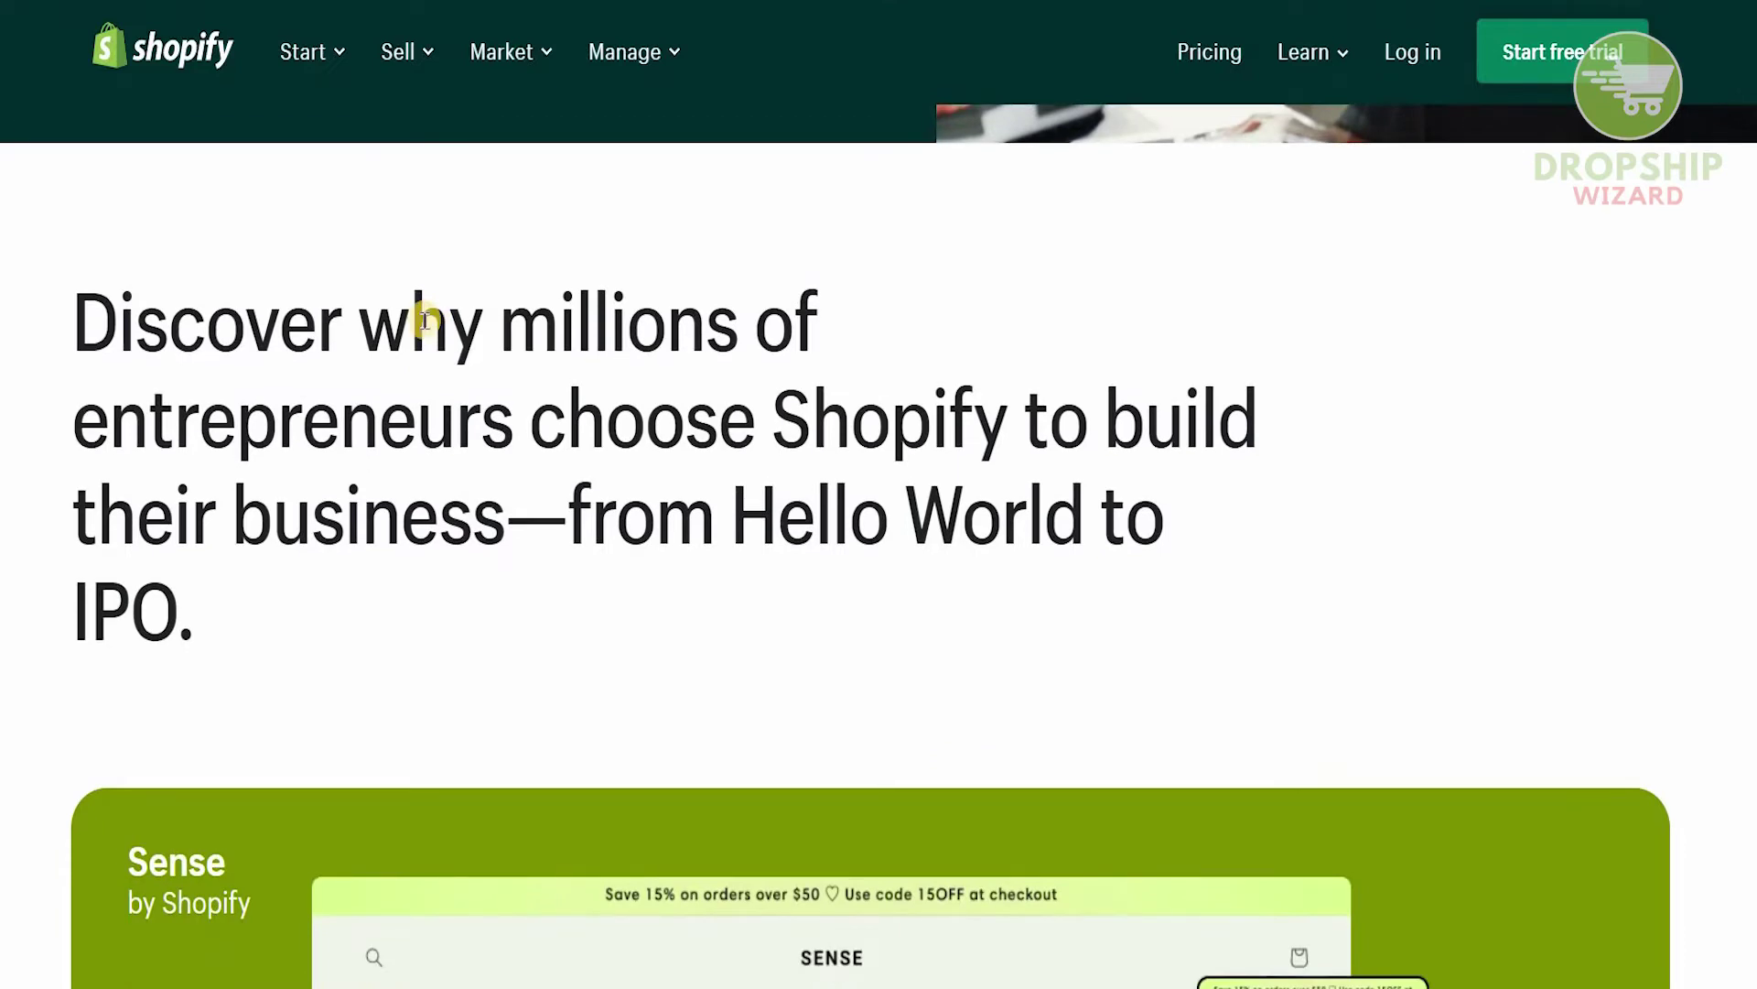
scroll(424, 320, "down", 3)
scroll(424, 320, "down", 10)
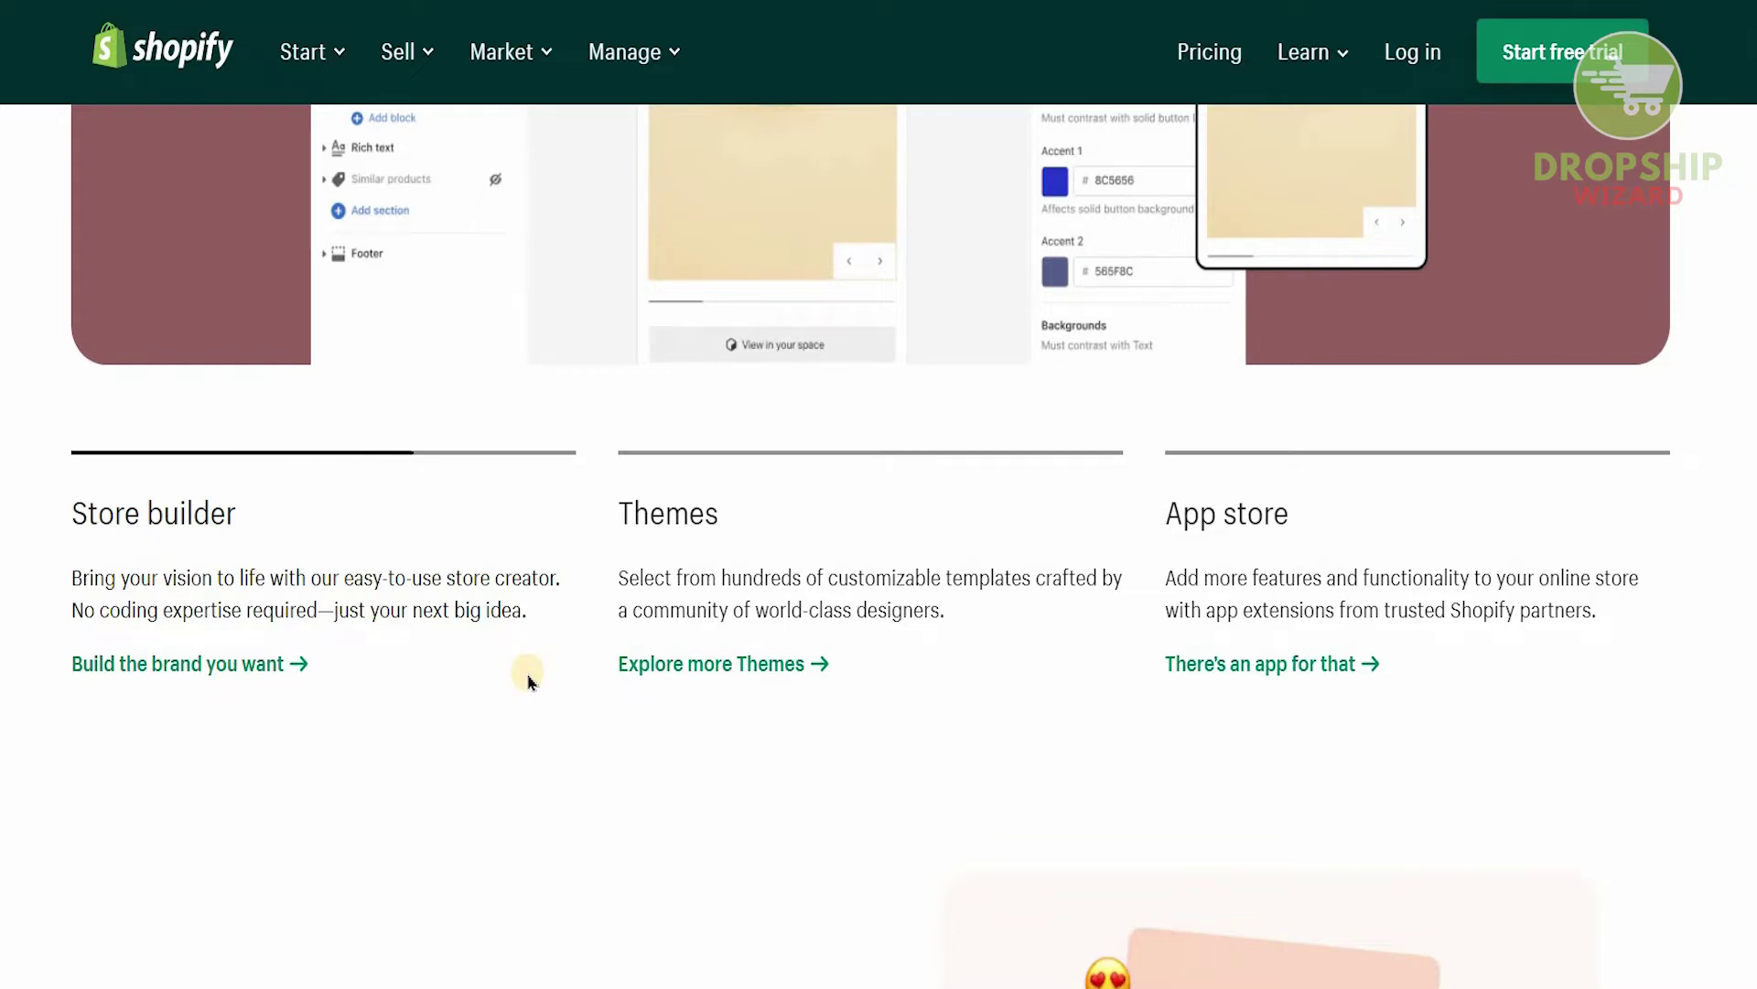
scroll(528, 680, "down", 9)
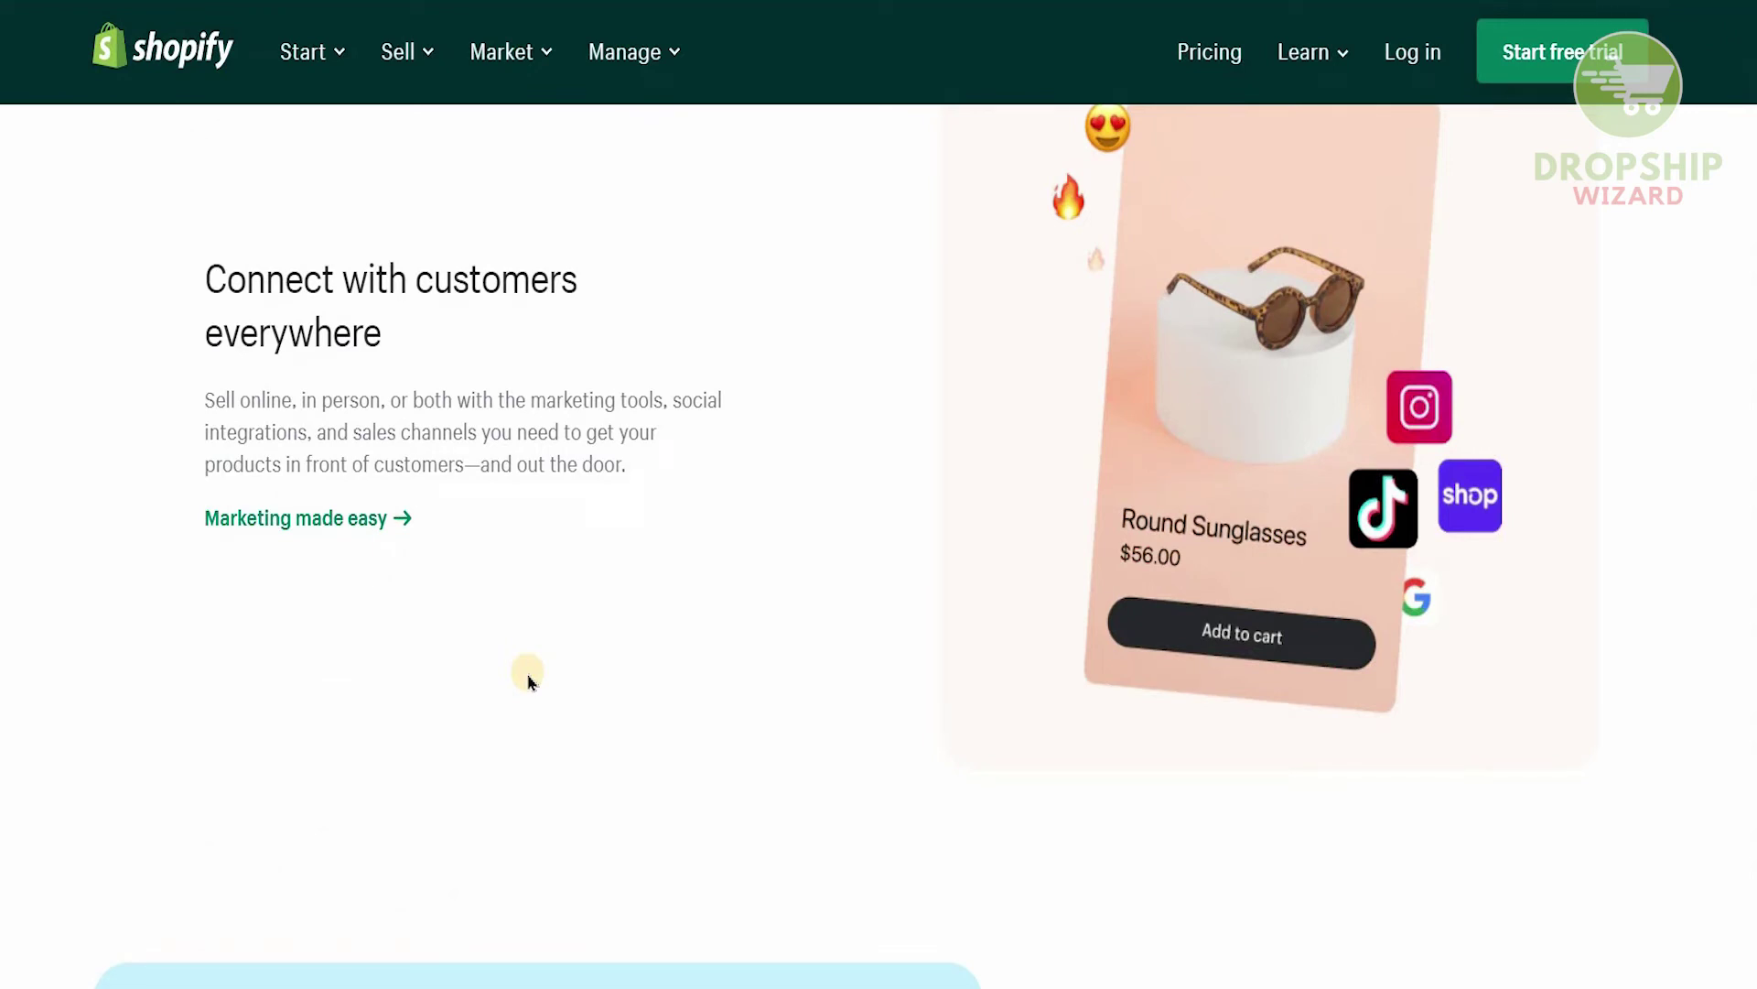
scroll(528, 680, "down", 1)
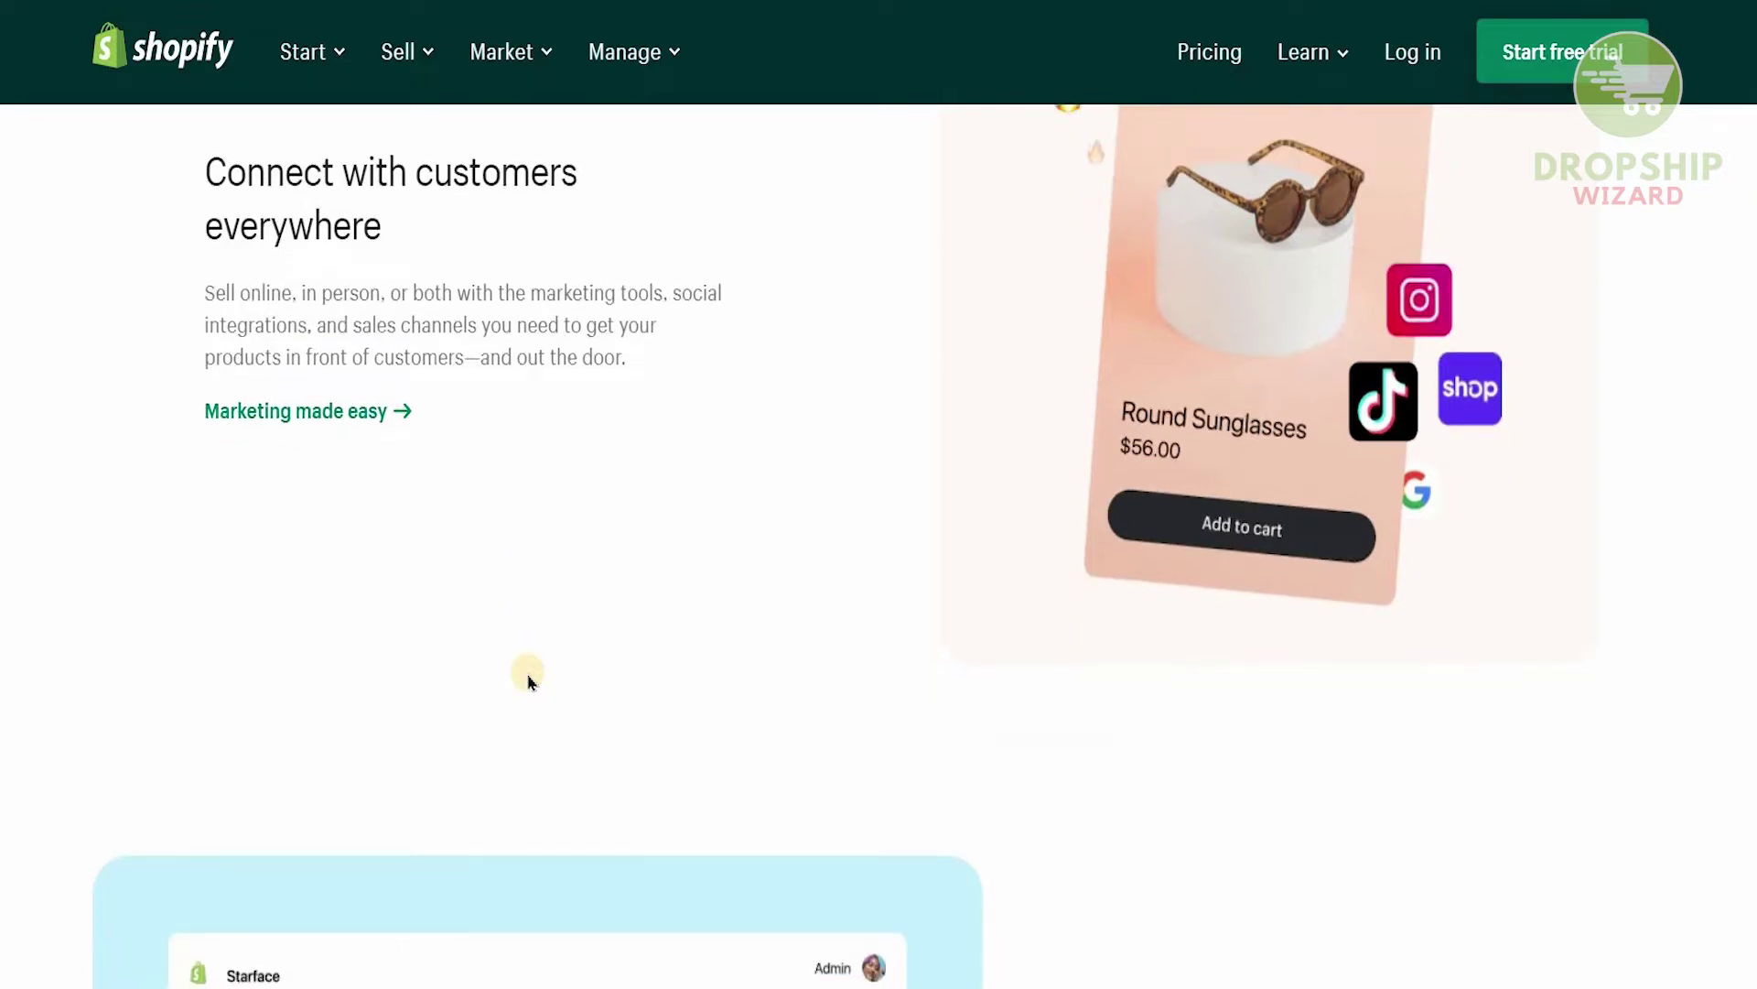
scroll(528, 680, "down", 1)
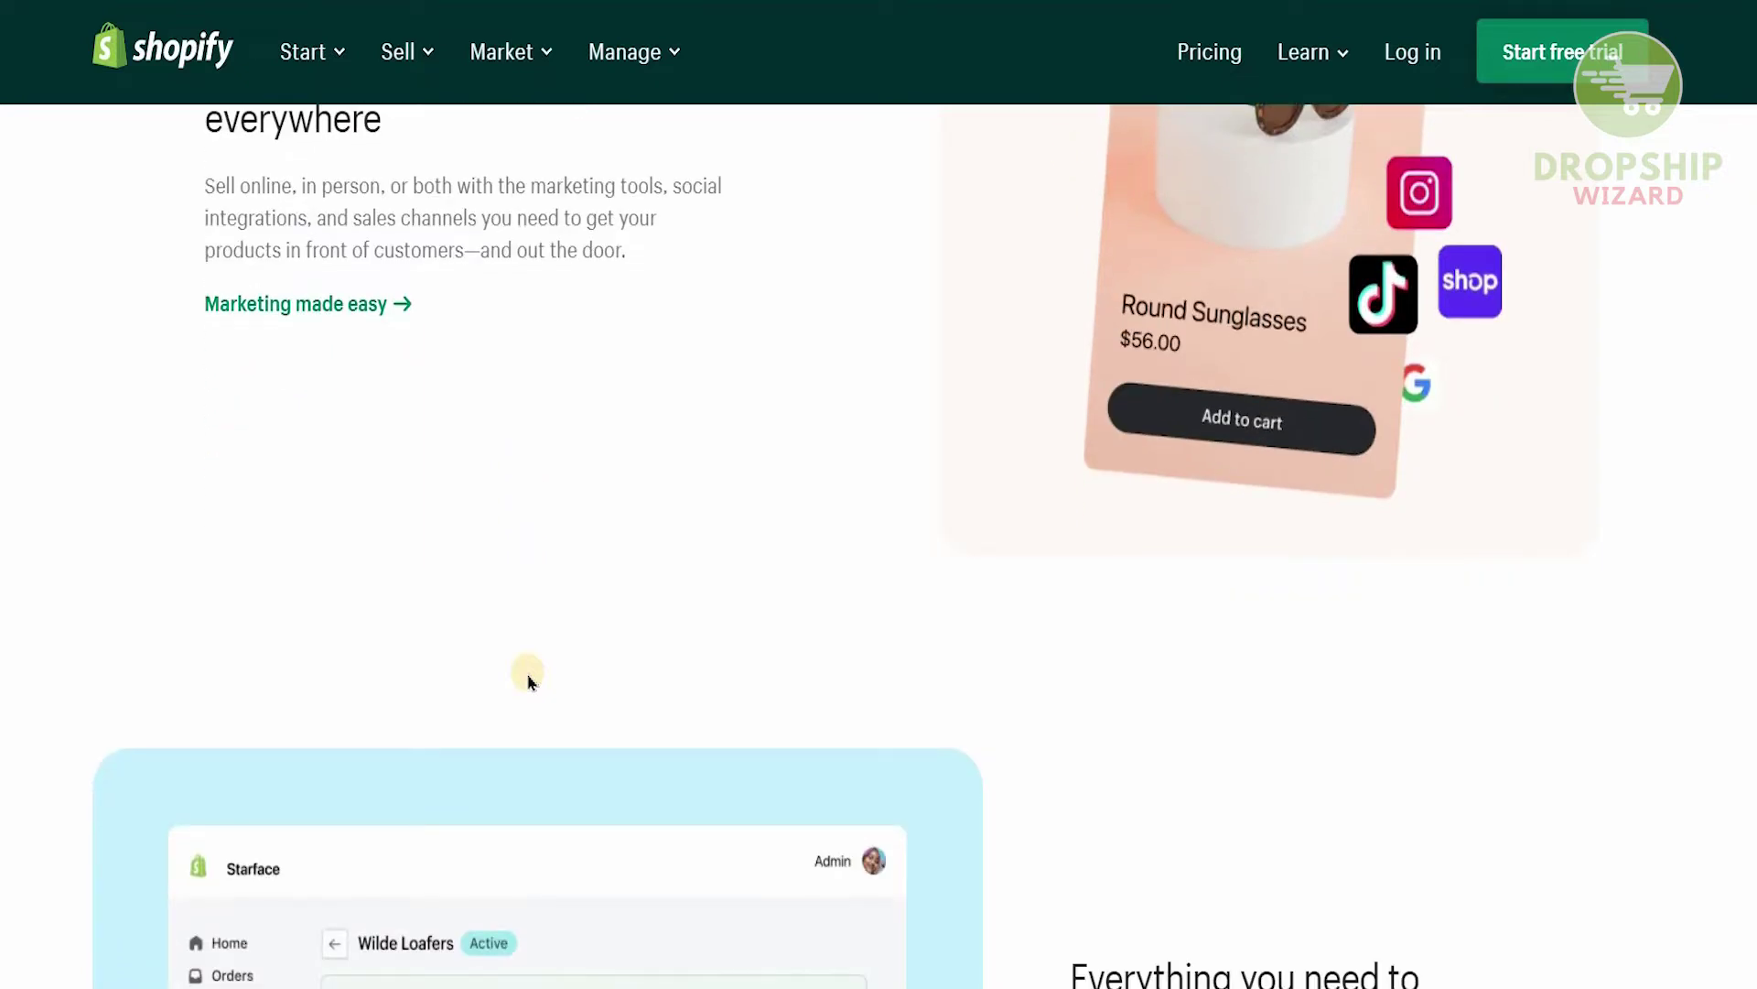
scroll(528, 680, "down", 1)
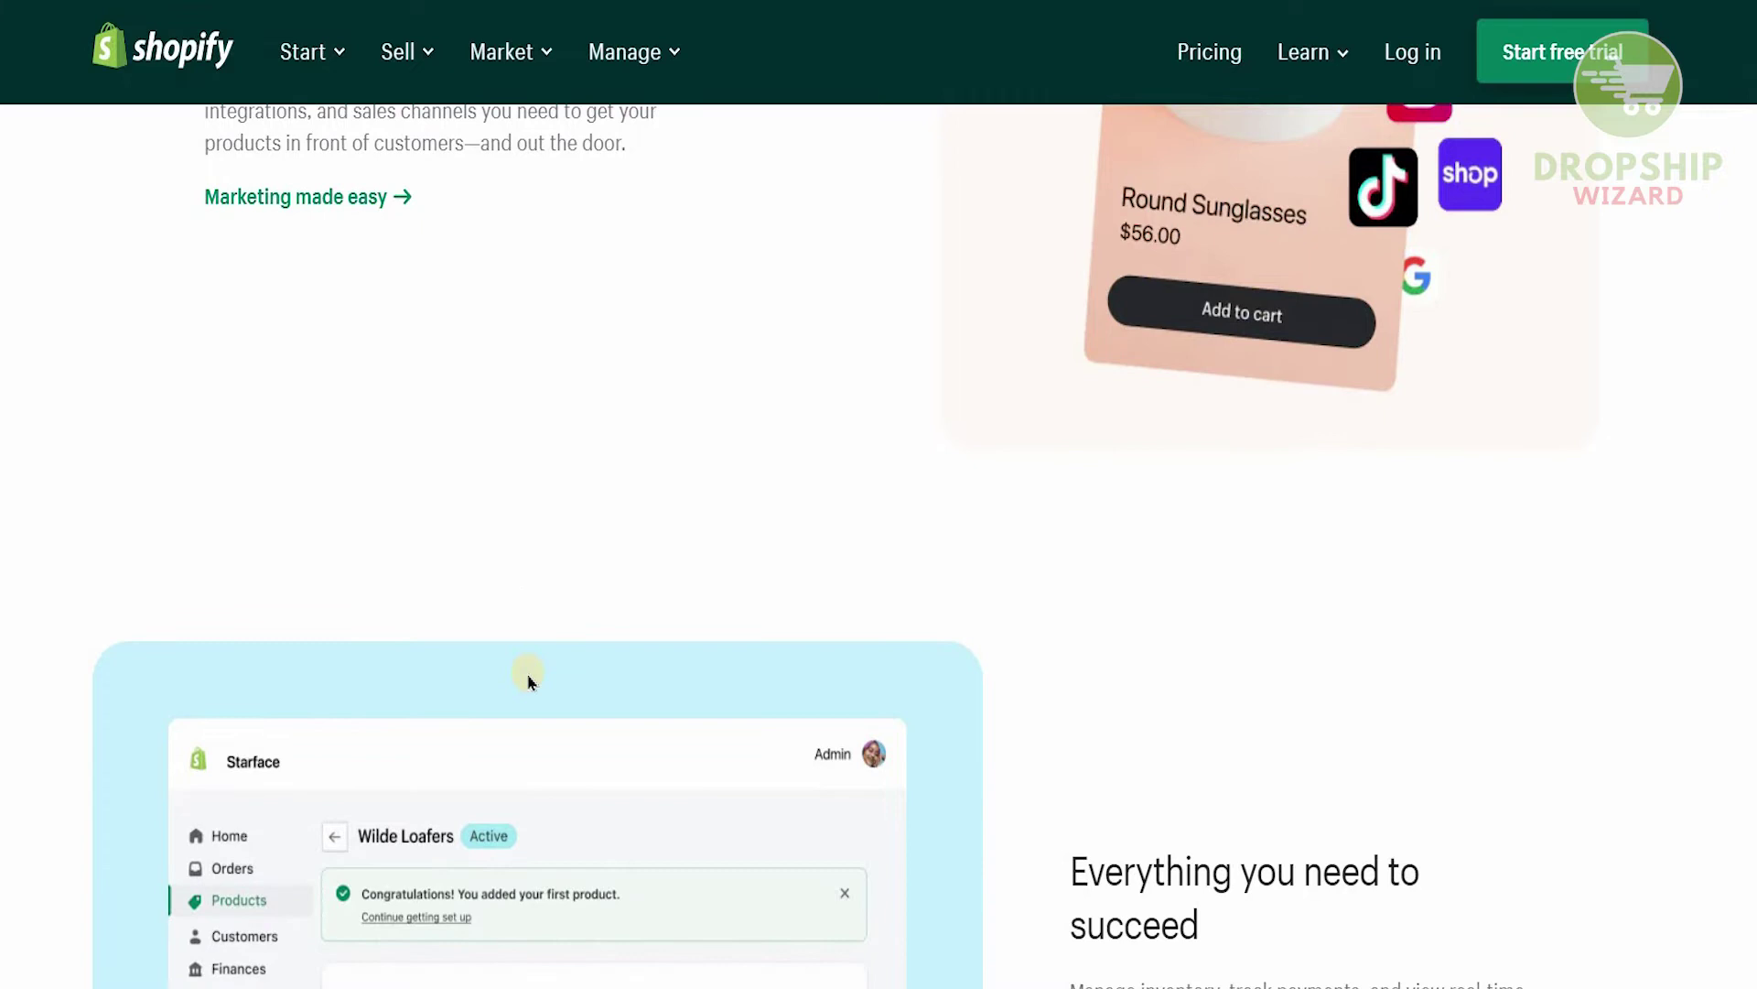
scroll(528, 680, "down", 2)
scroll(528, 680, "down", 4)
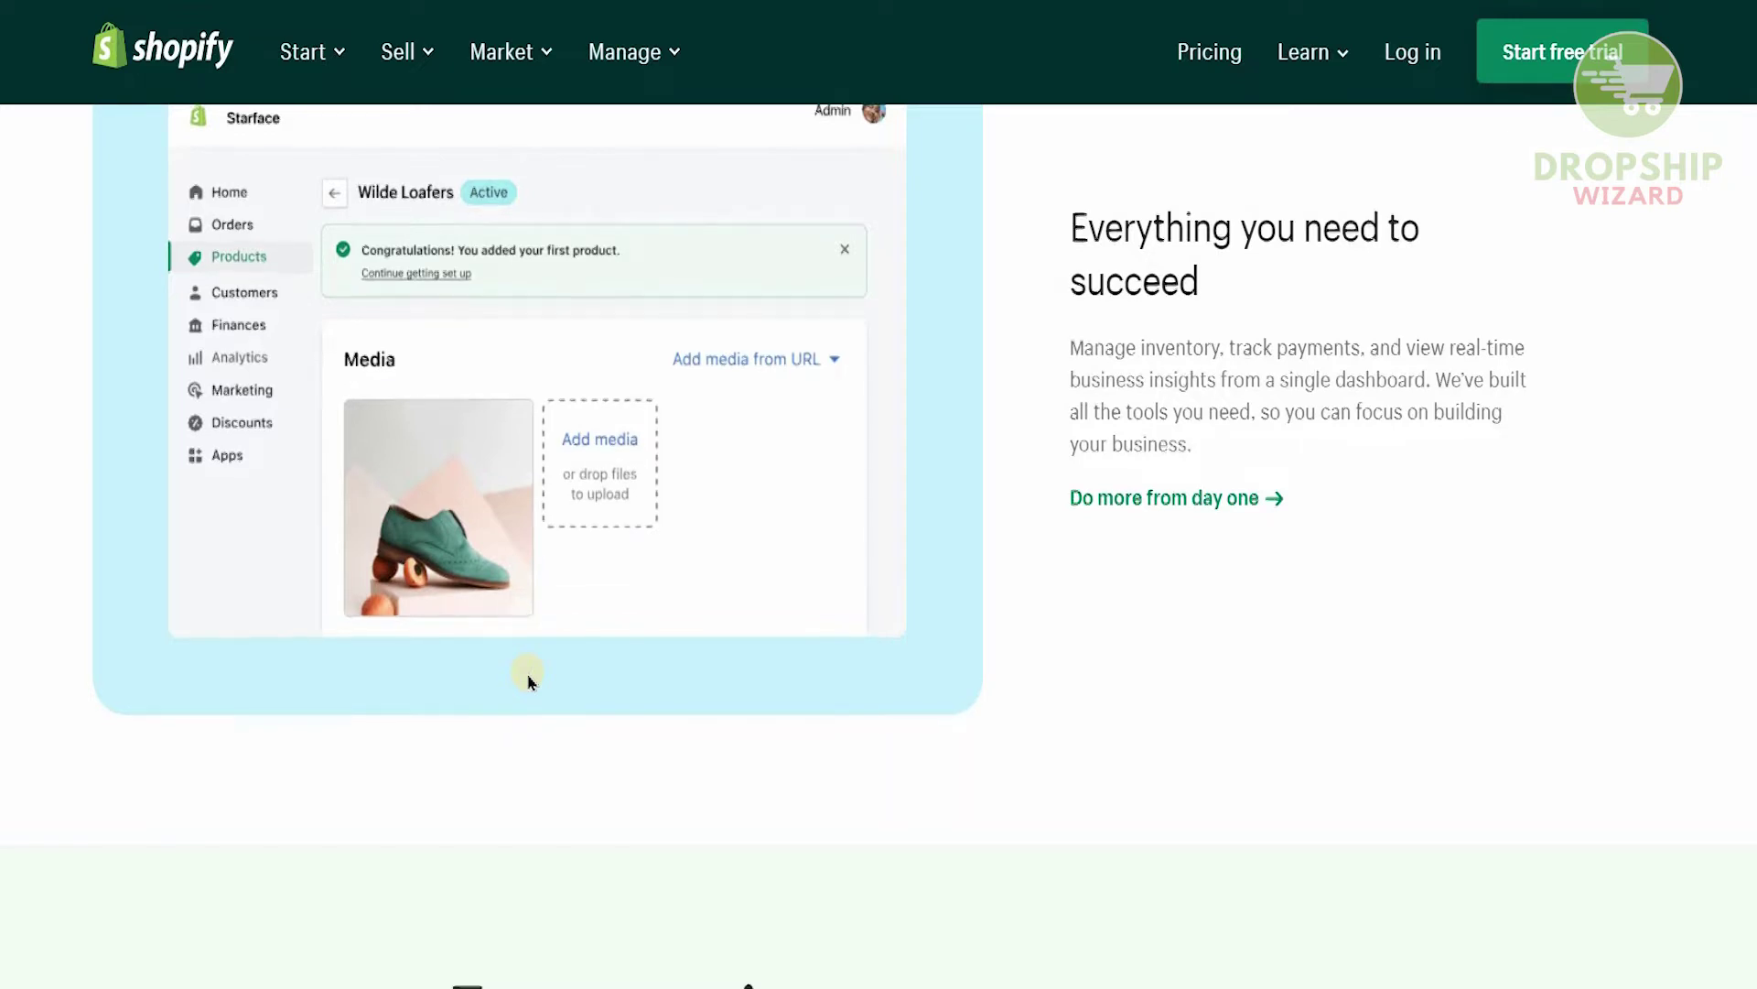
scroll(528, 680, "down", 6)
scroll(528, 680, "down", 2)
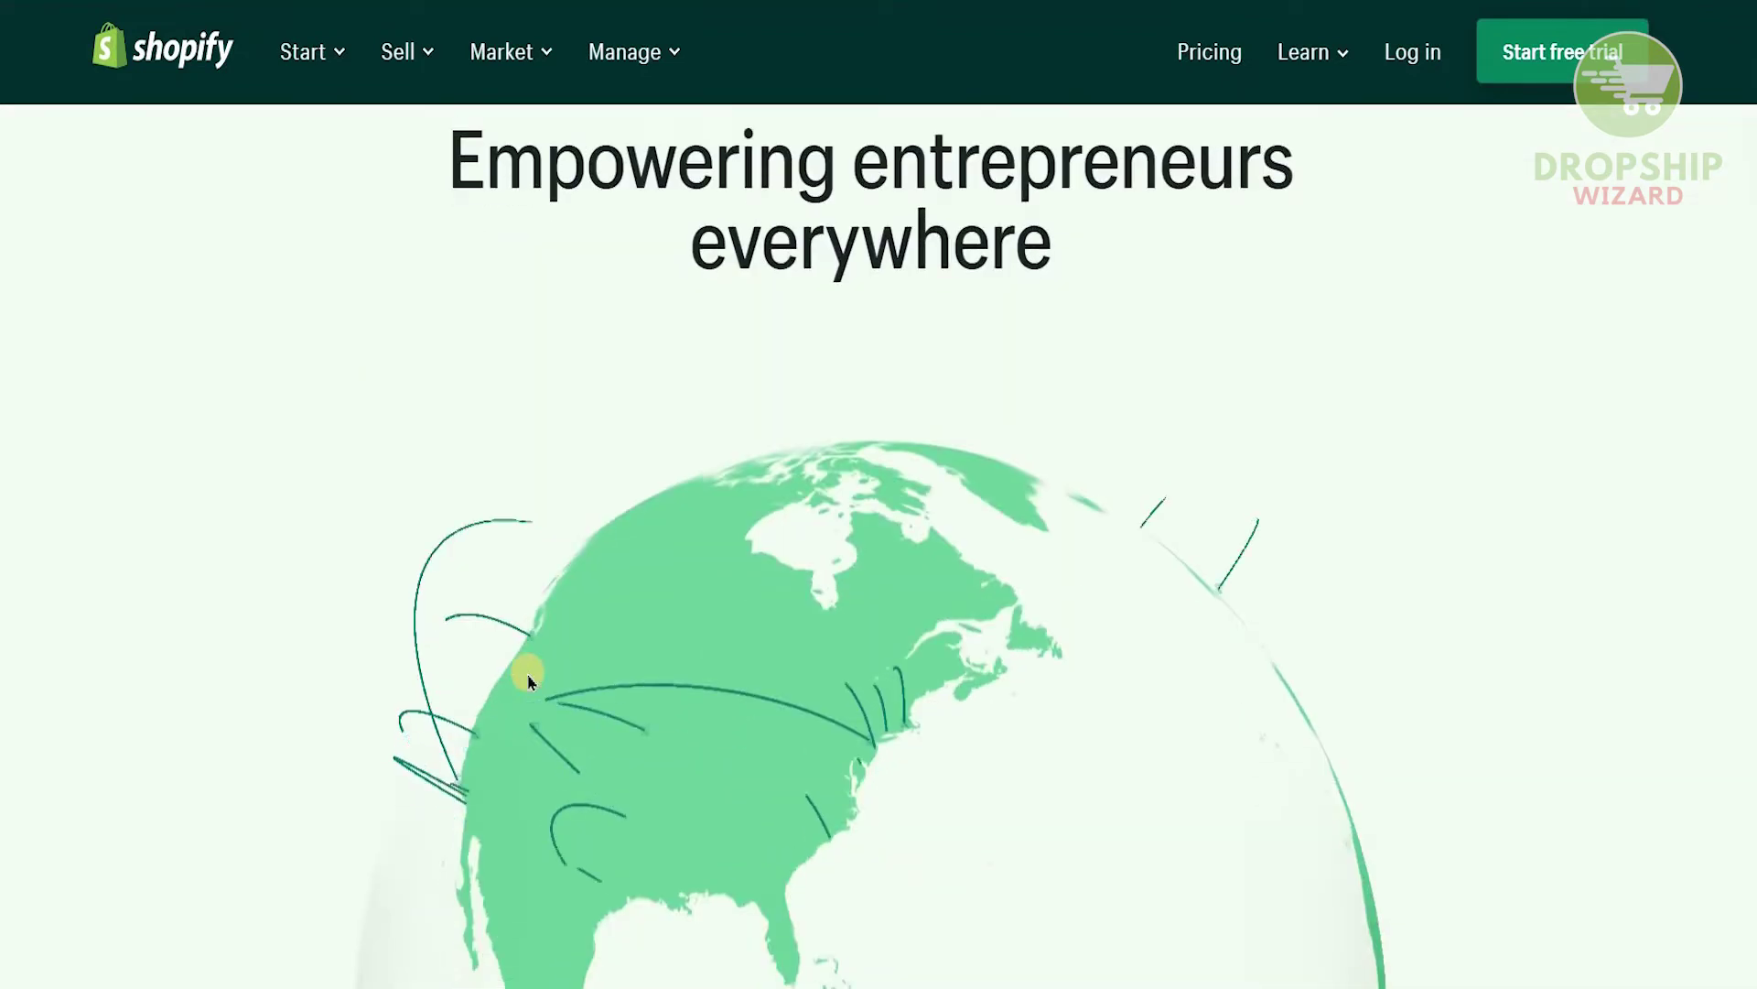
scroll(528, 680, "down", 3)
scroll(528, 681, "down", 4)
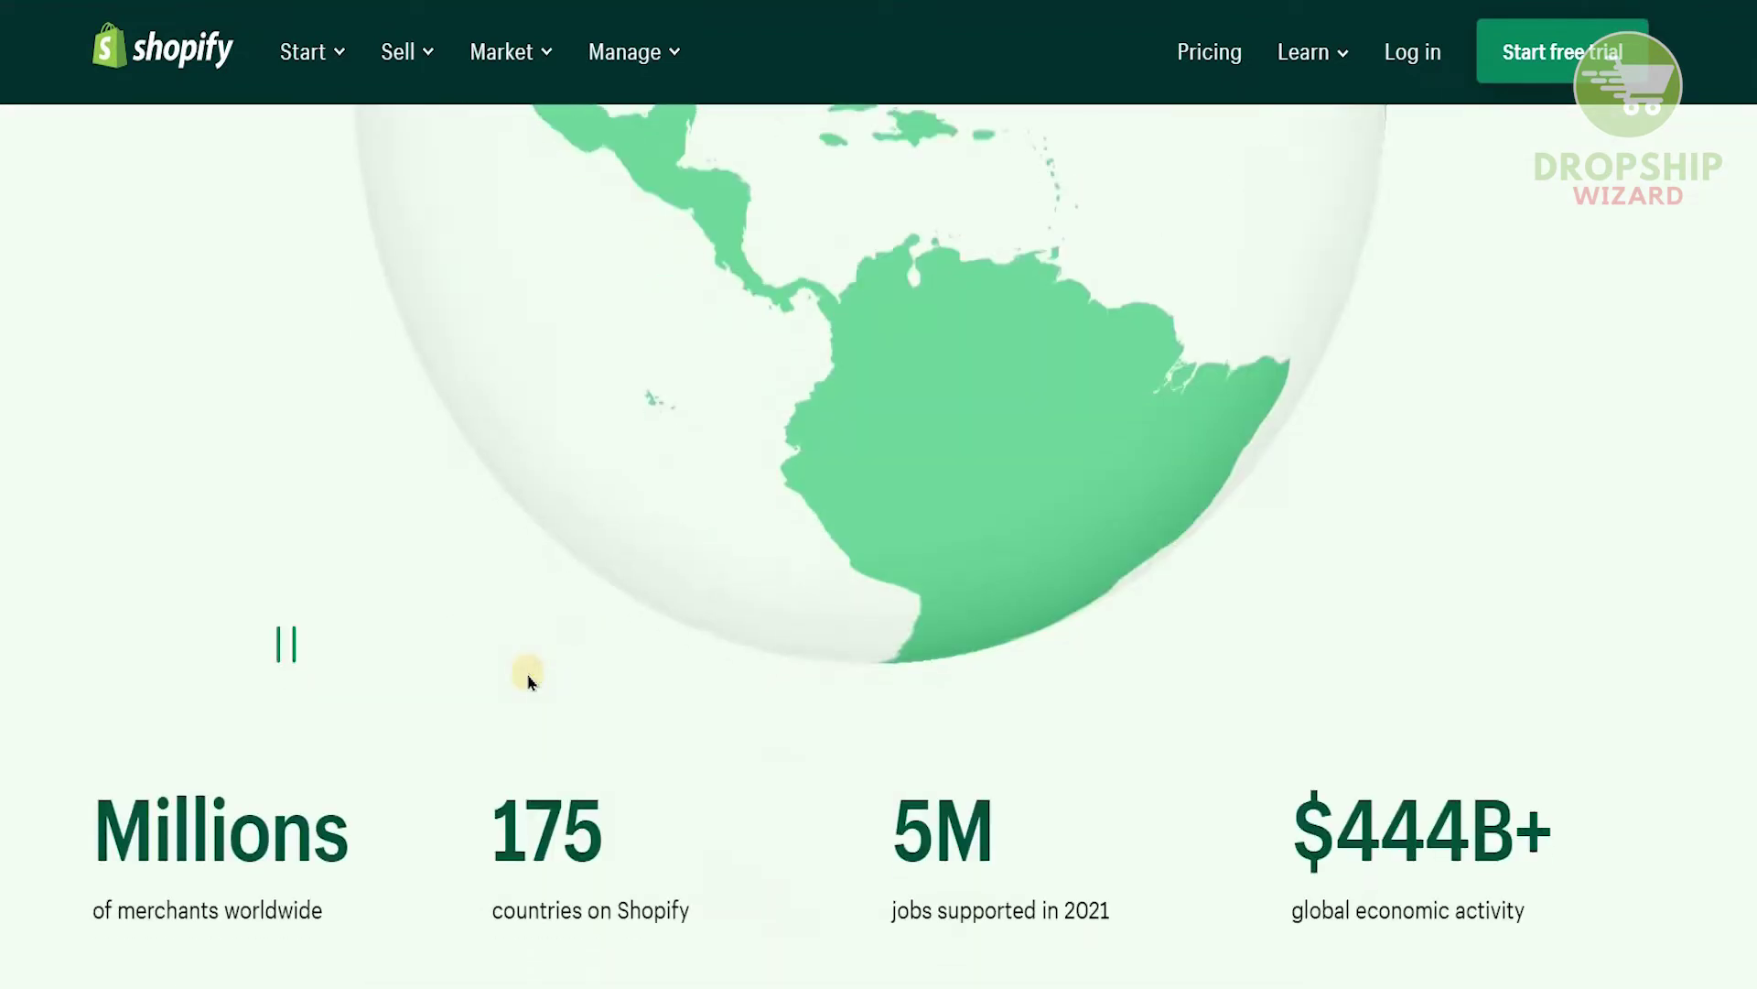
scroll(528, 680, "down", 2)
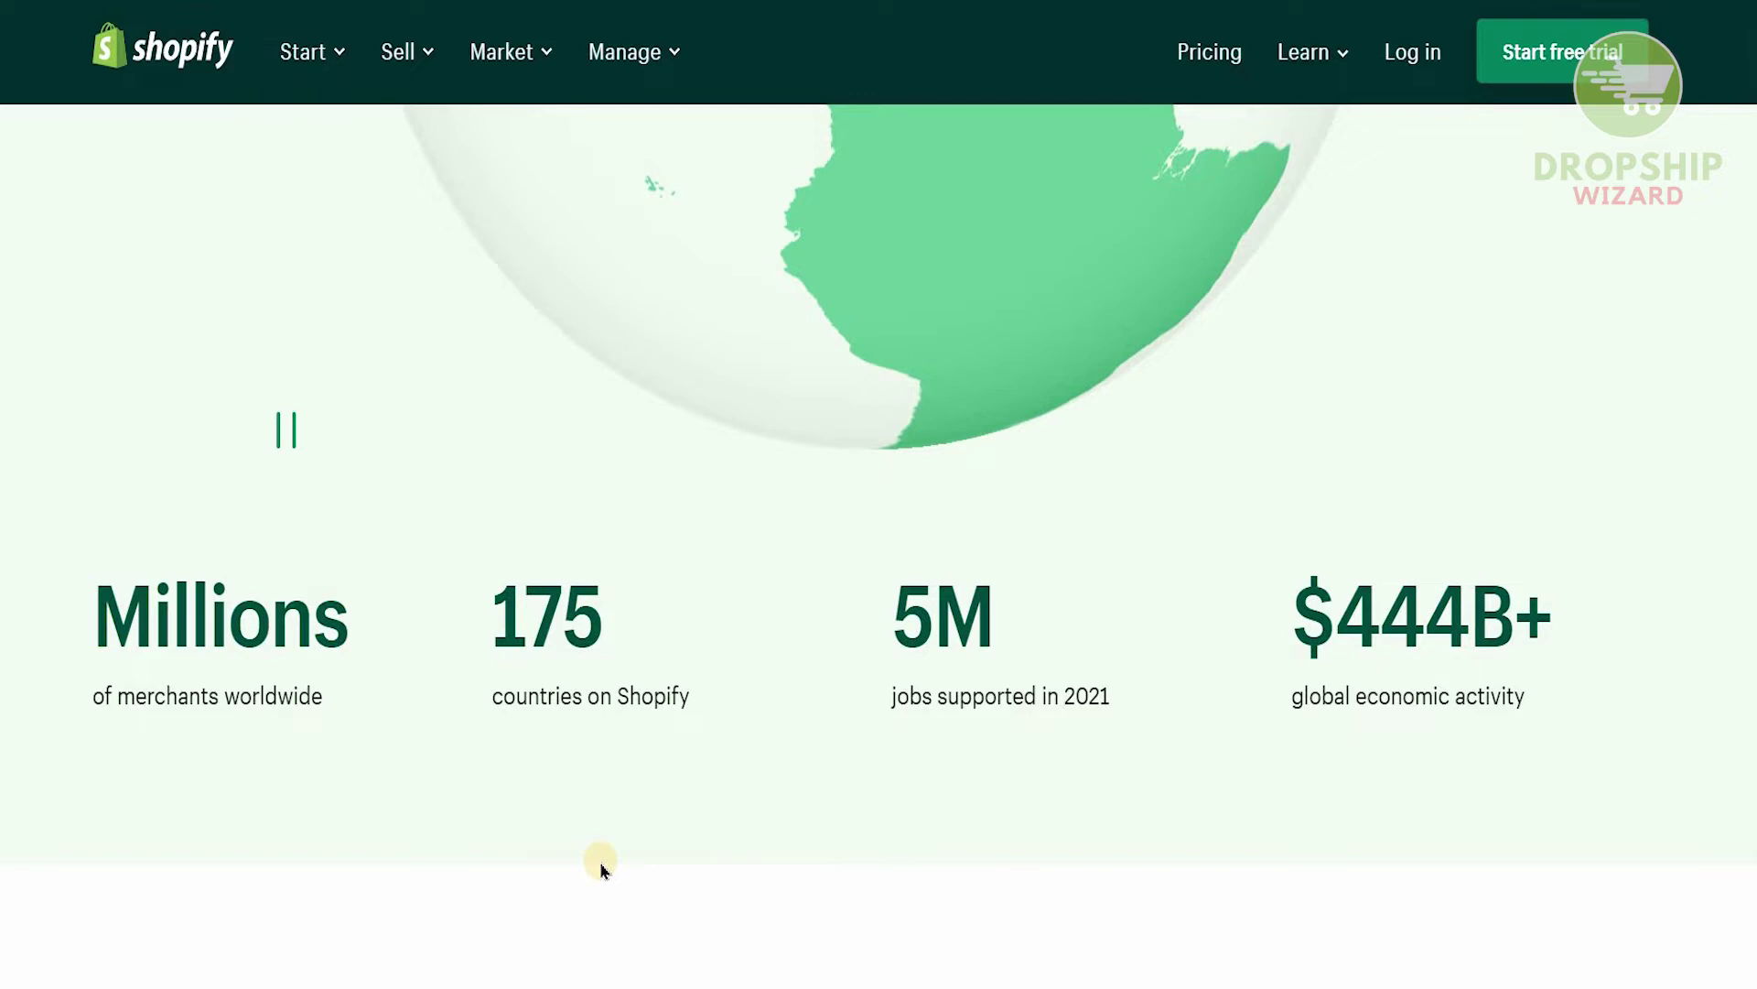
scroll(602, 867, "down", 7)
scroll(602, 868, "up", 1)
scroll(602, 868, "down", 10)
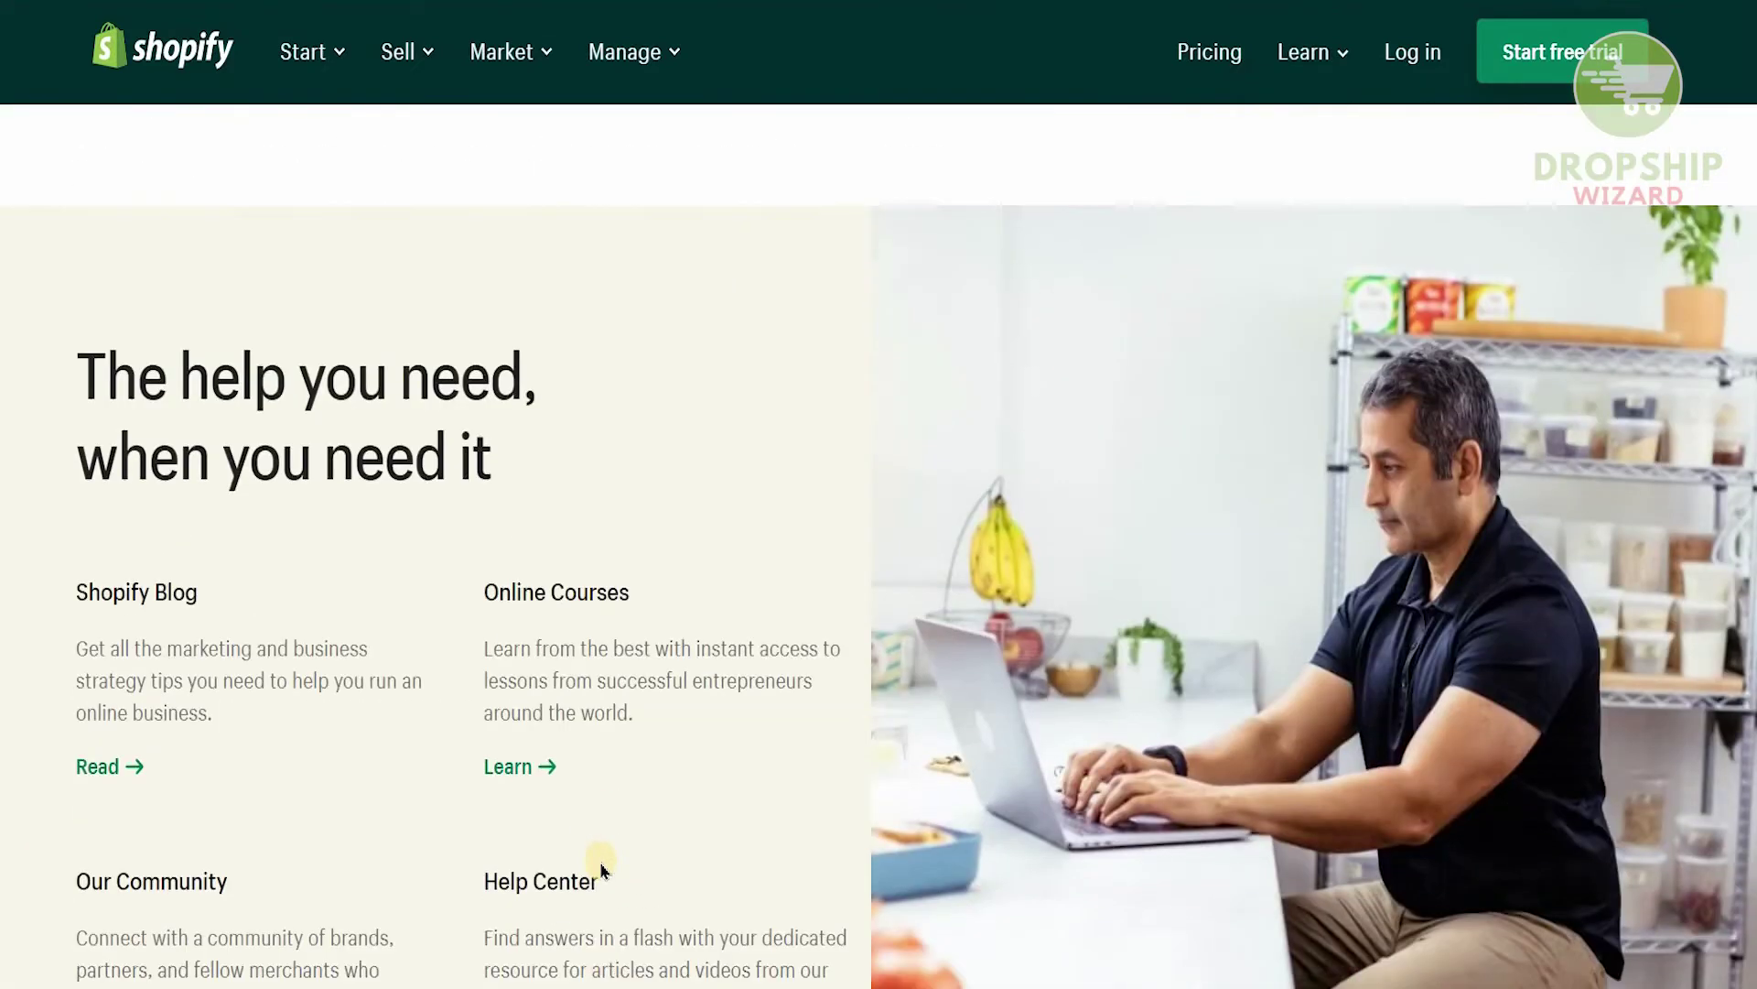
scroll(602, 868, "down", 8)
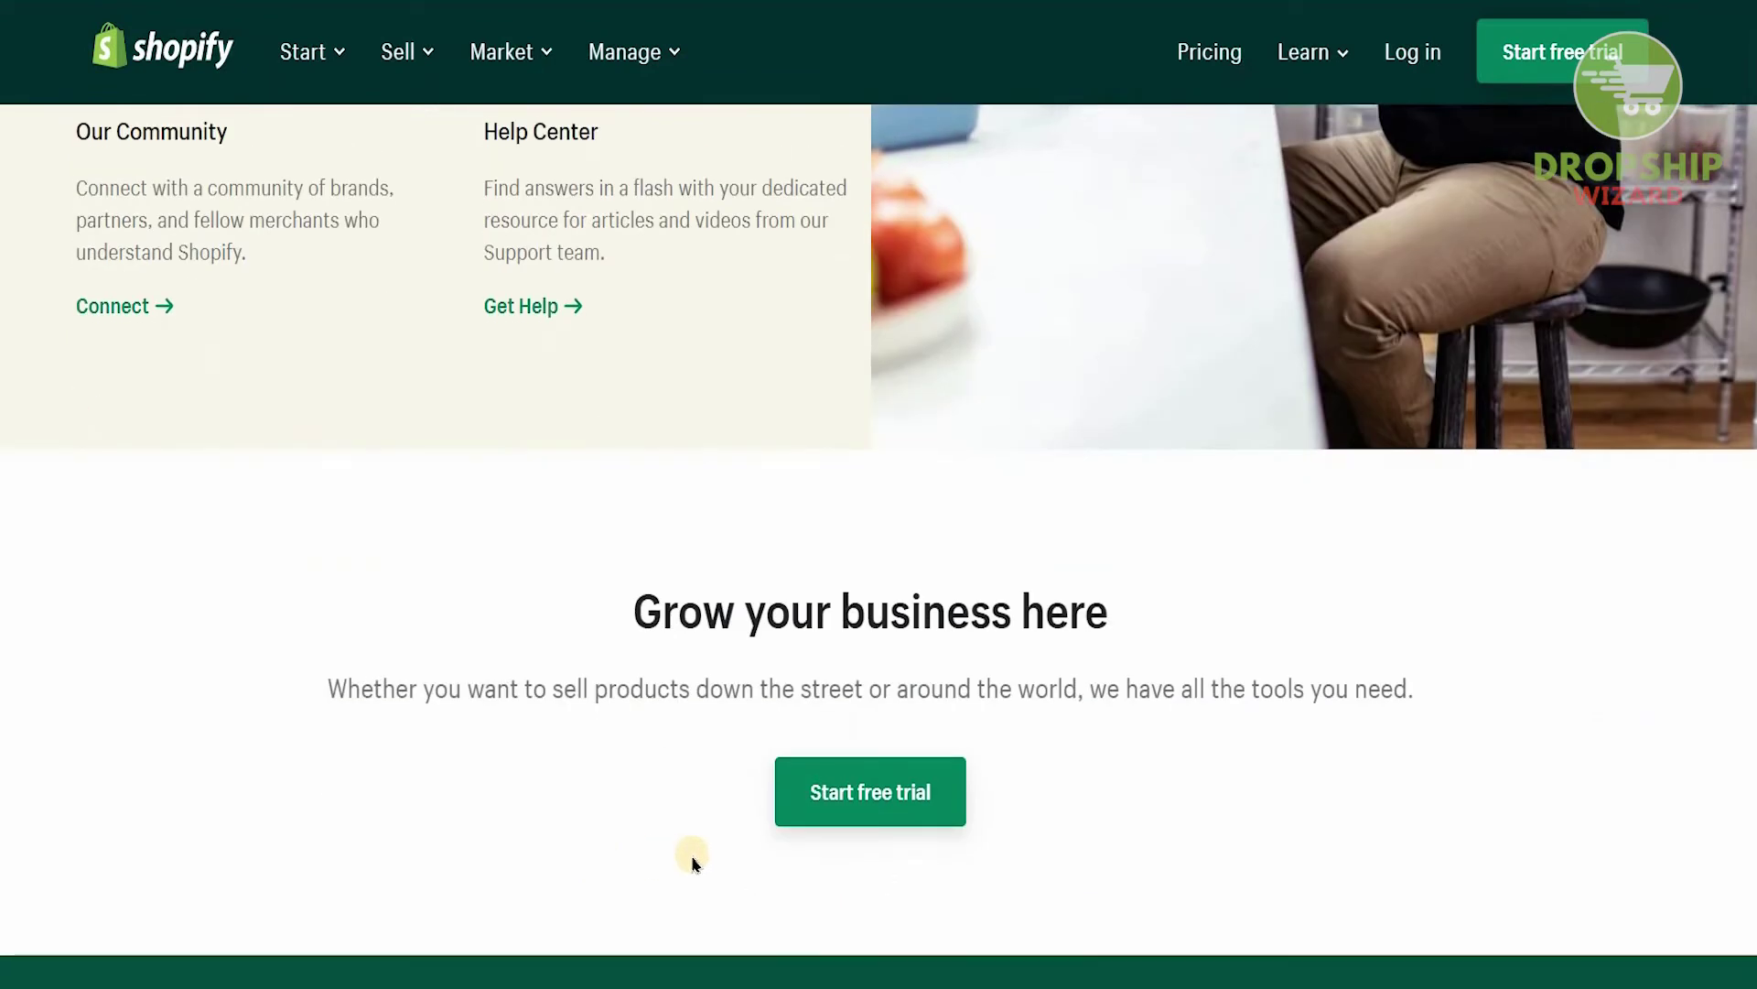
Step: Start the Shopify free trial, answering that you are just starting and want to sell through an online store
left_click(890, 814)
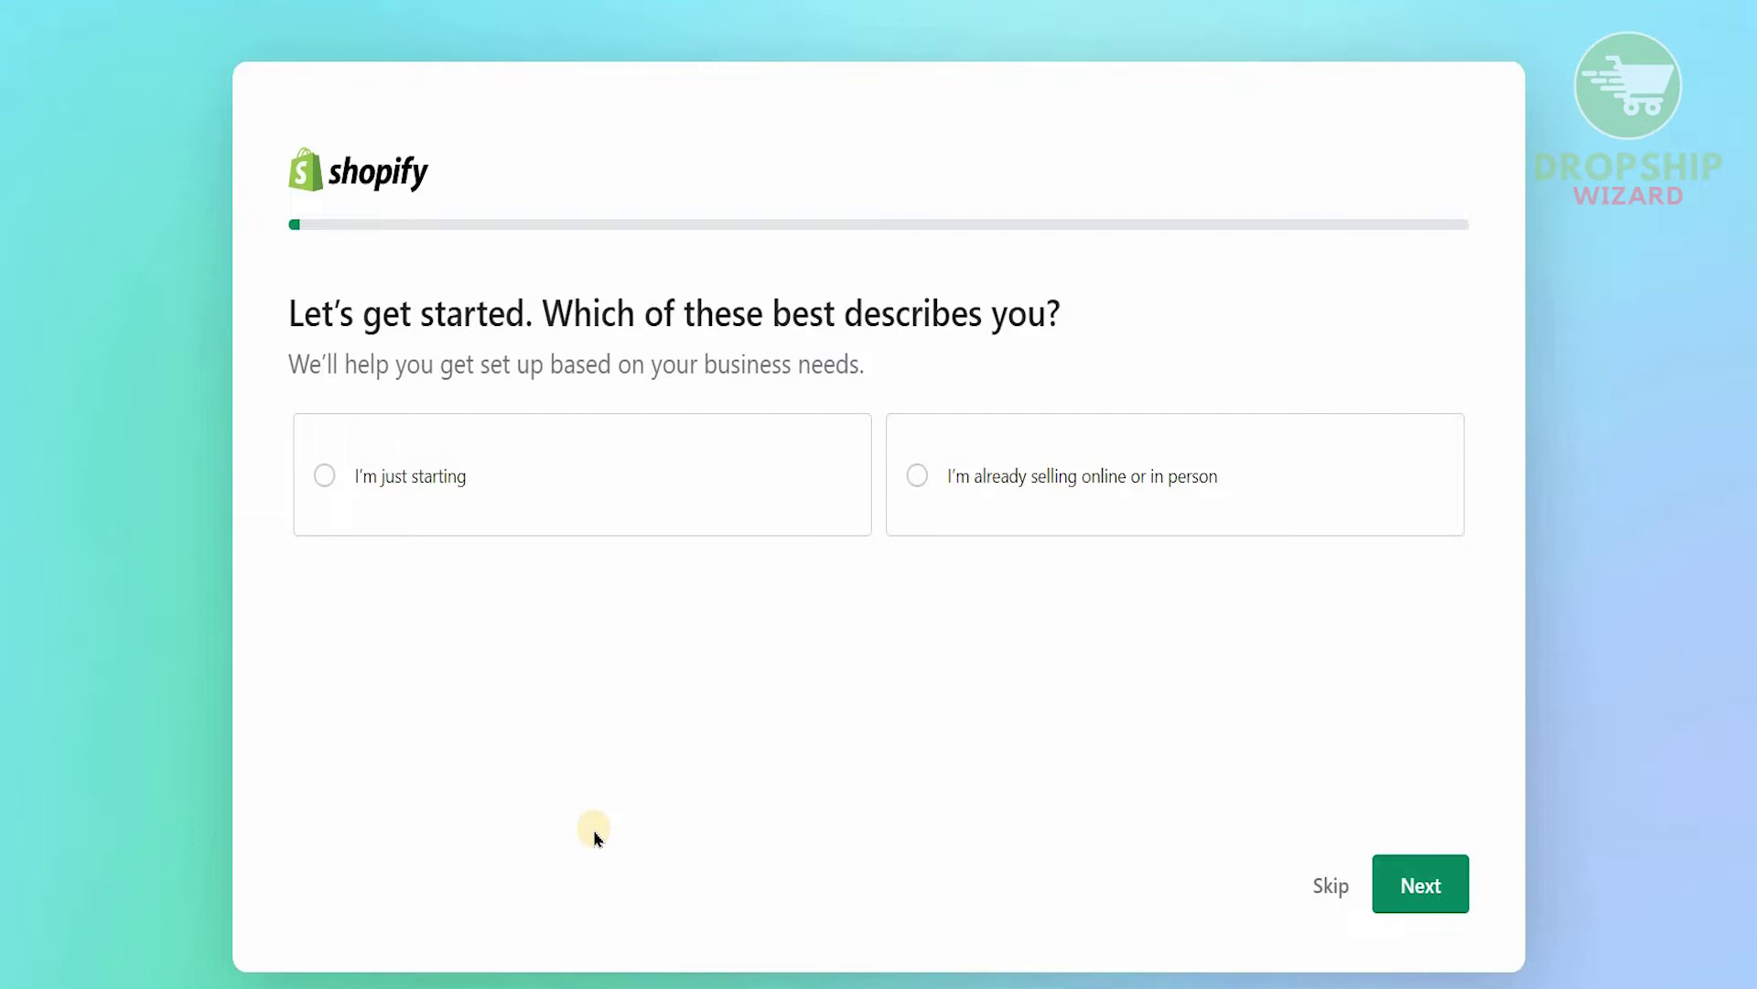
left_click(520, 477)
left_click(1423, 859)
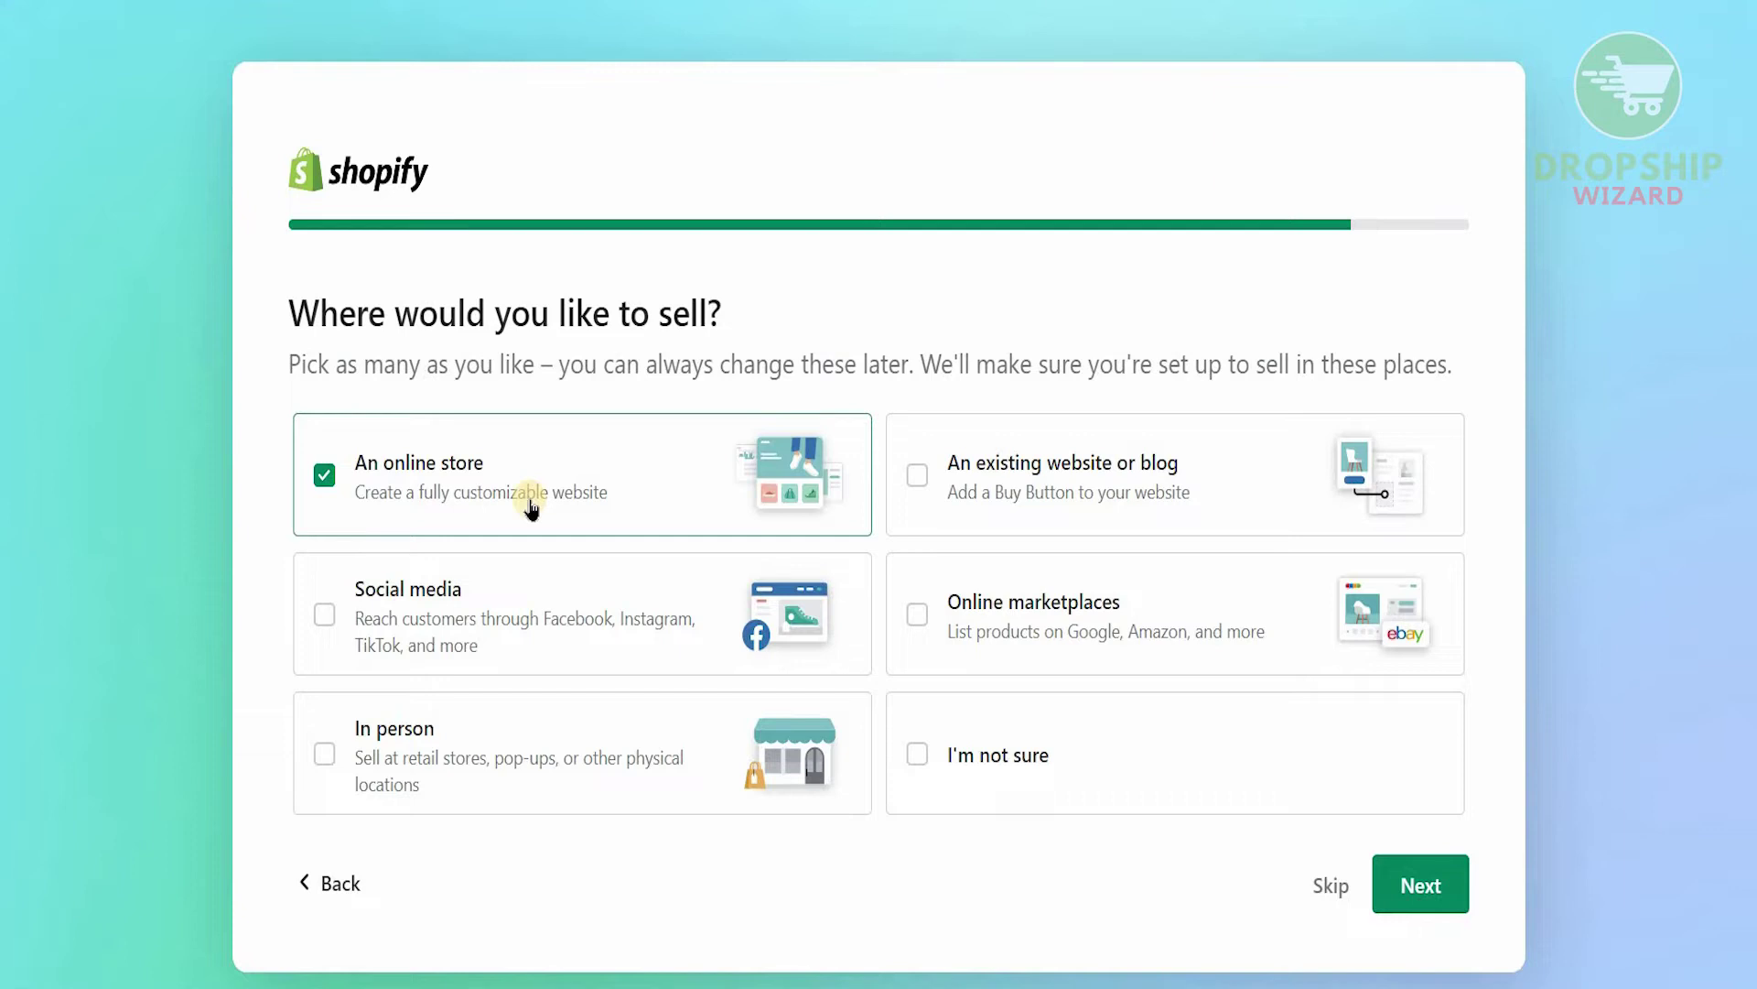
left_click(1420, 881)
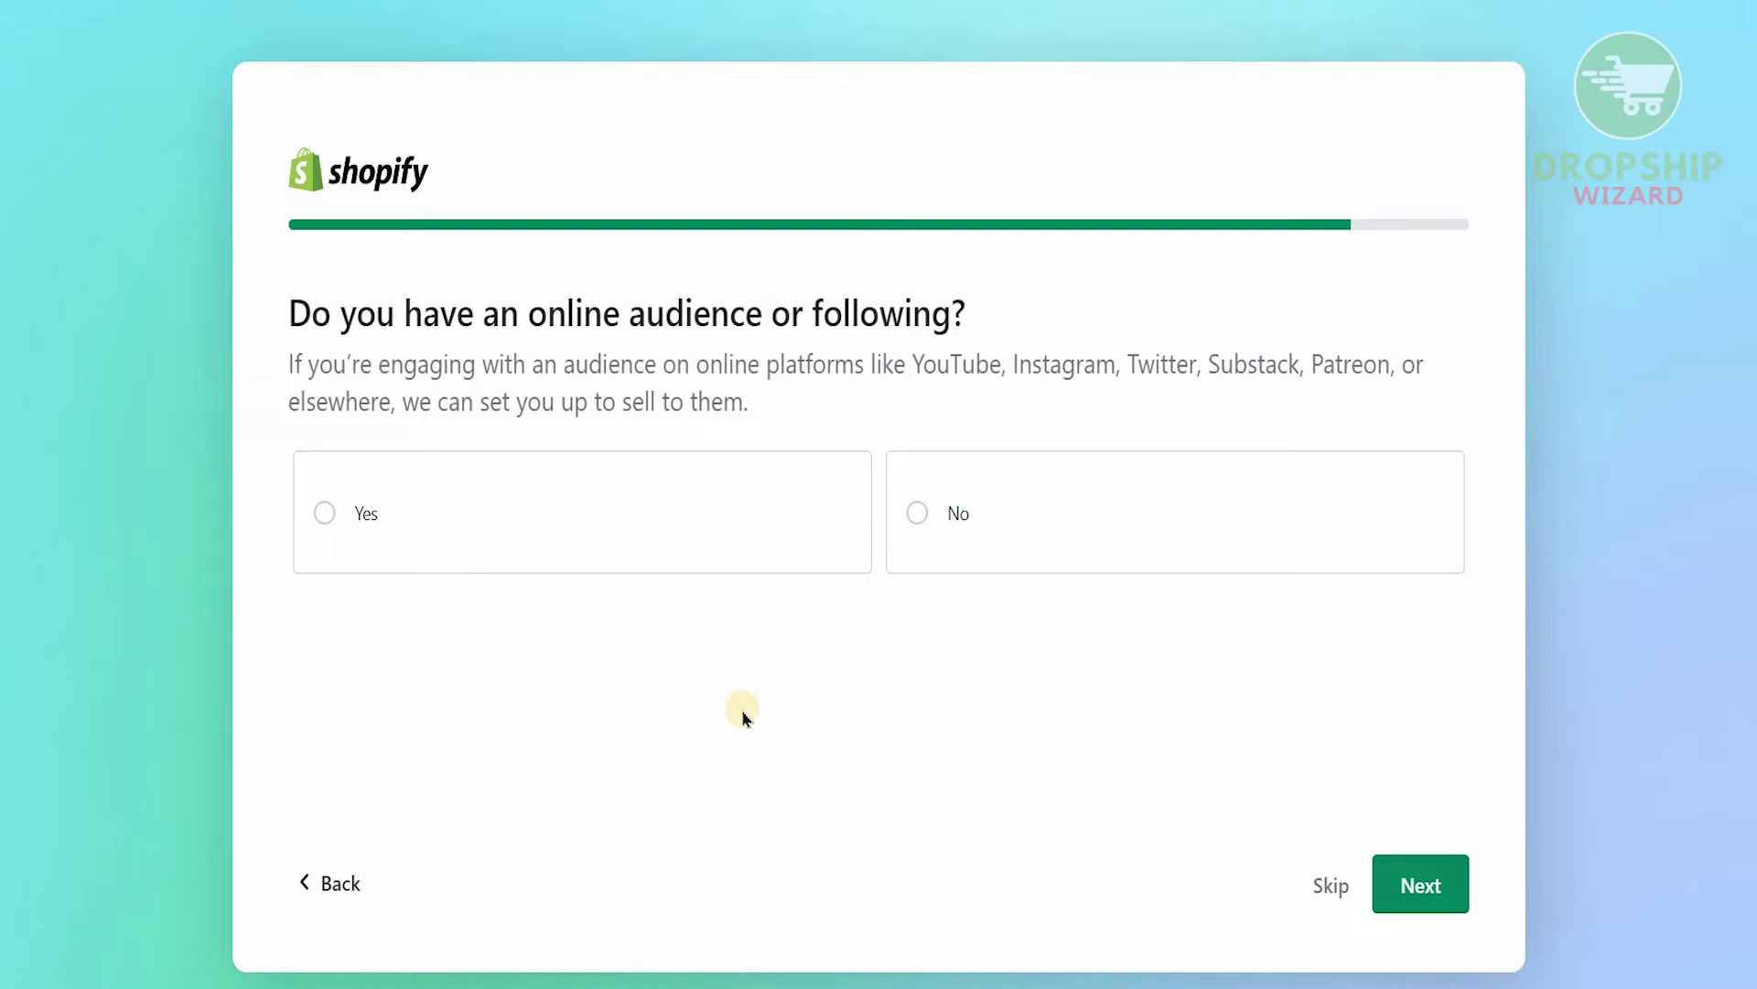
Step: Answer Yes to having an online audience and submit Facebook, Youtube and Instagram as its platforms
left_click(511, 511)
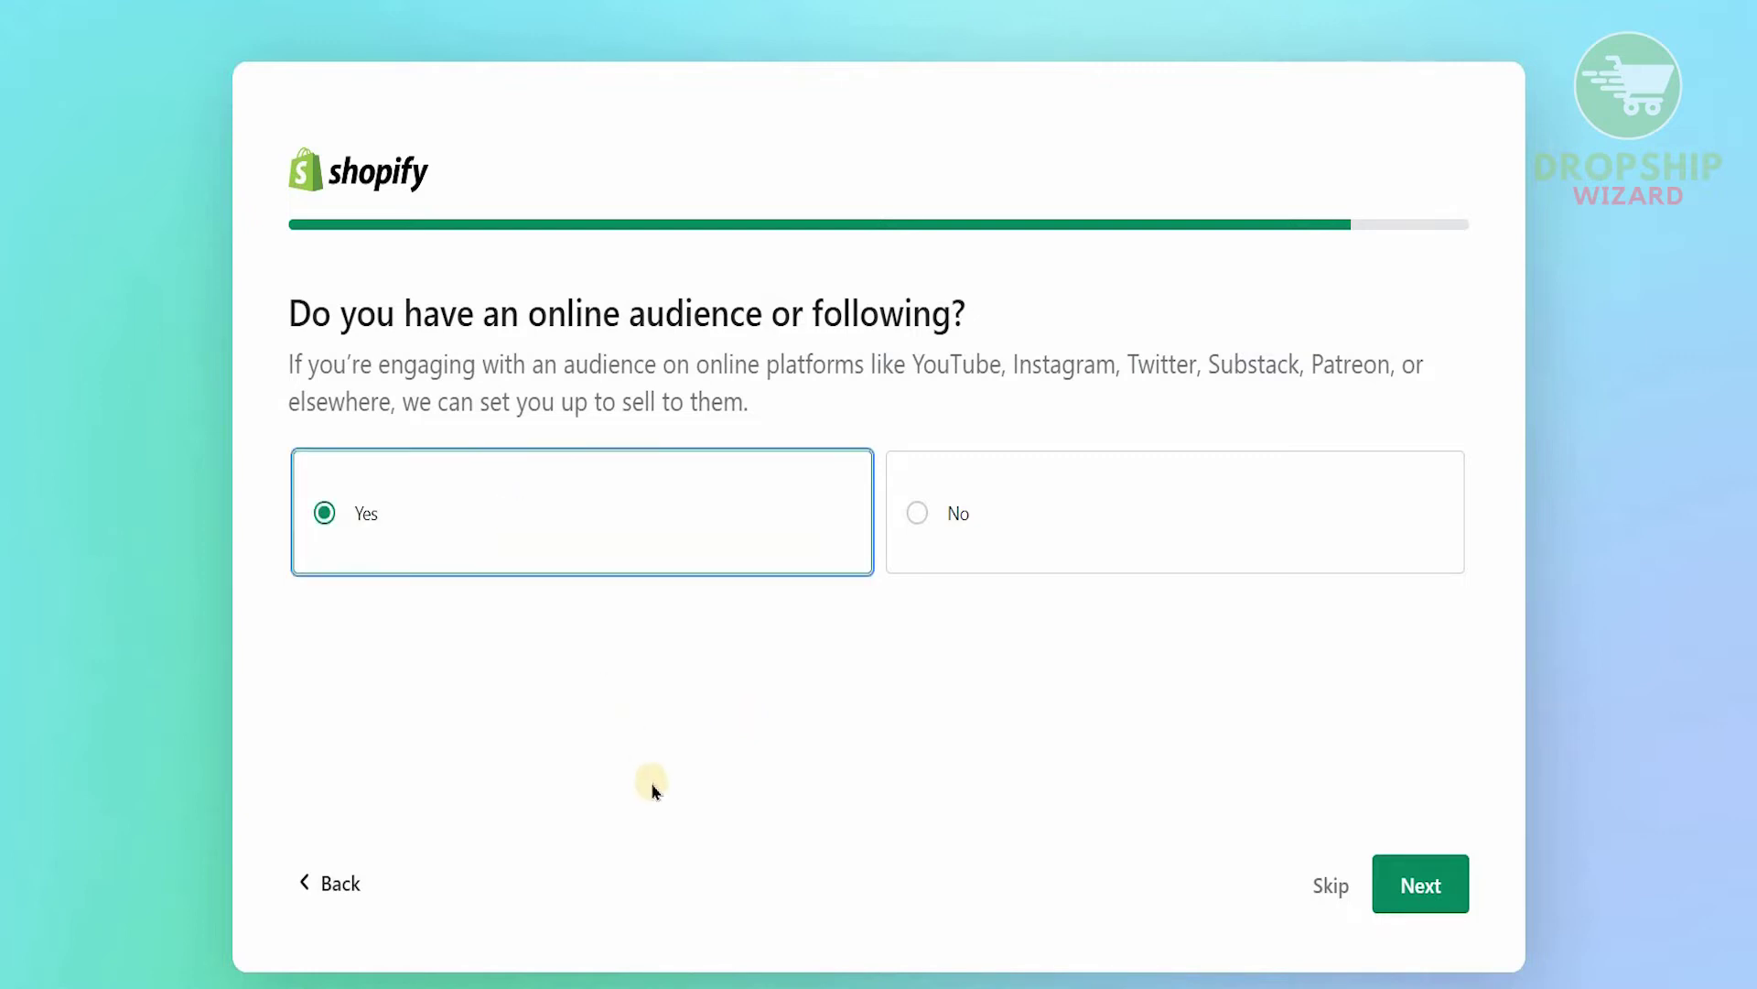
left_click(1420, 883)
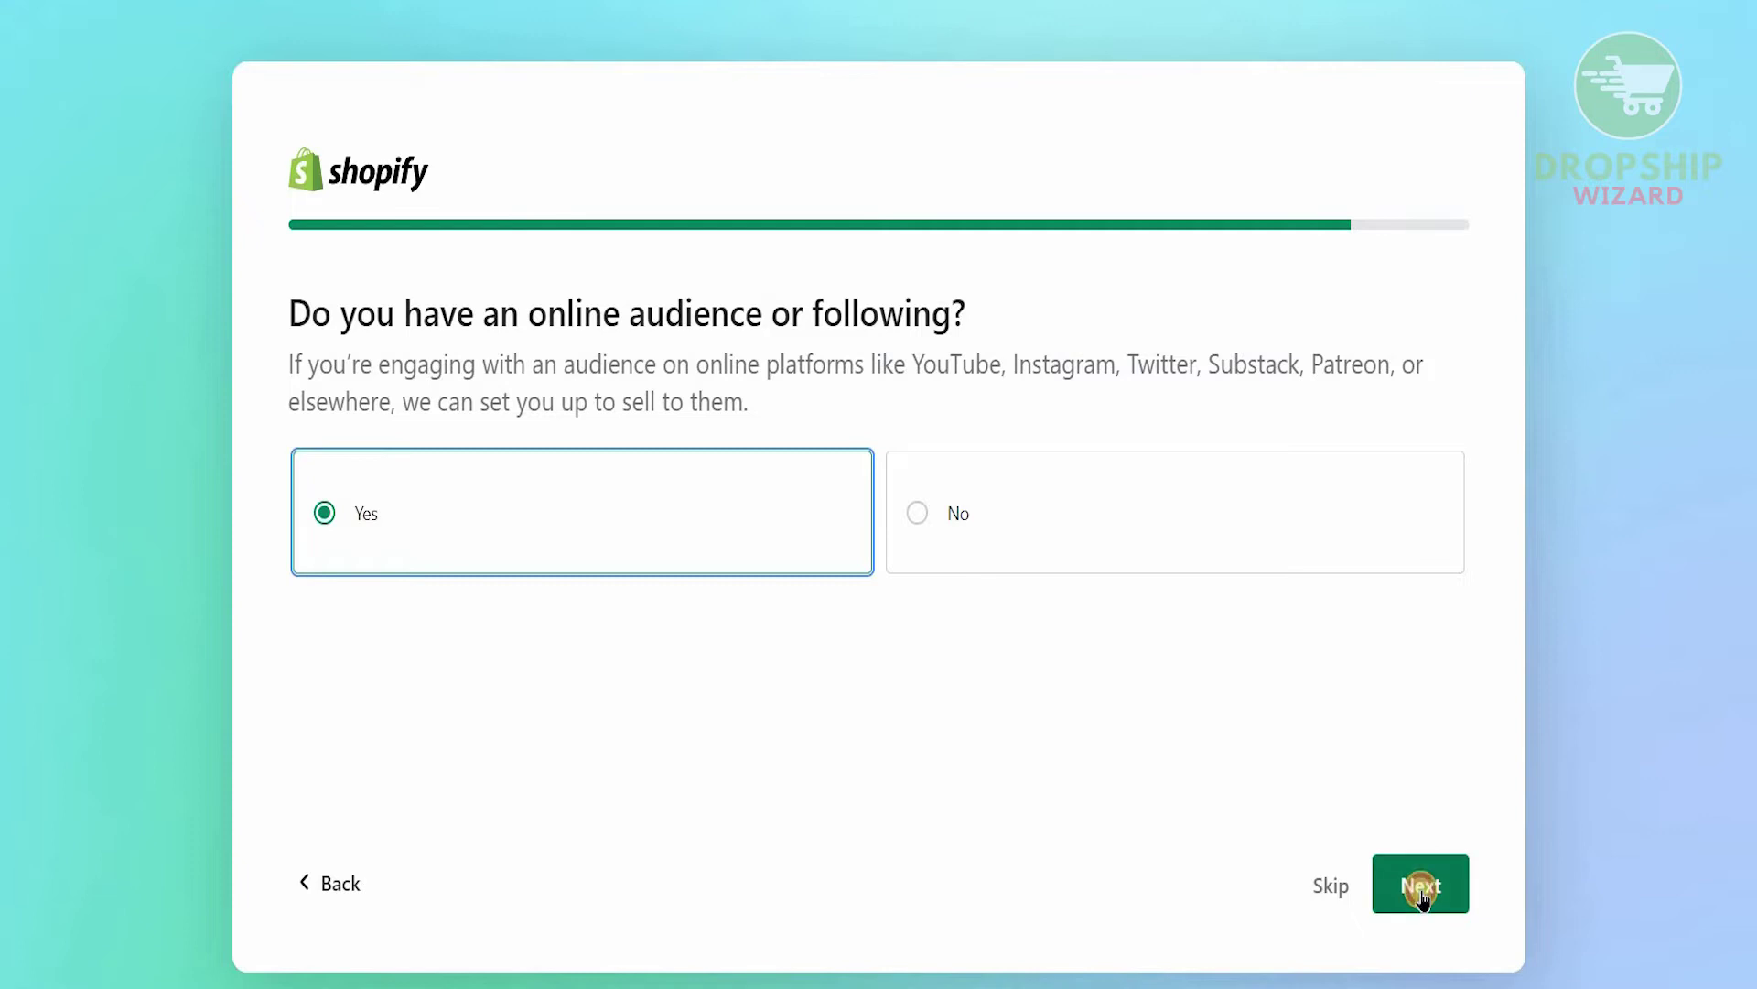
left_click(365, 462)
left_click(798, 464)
left_click(1178, 446)
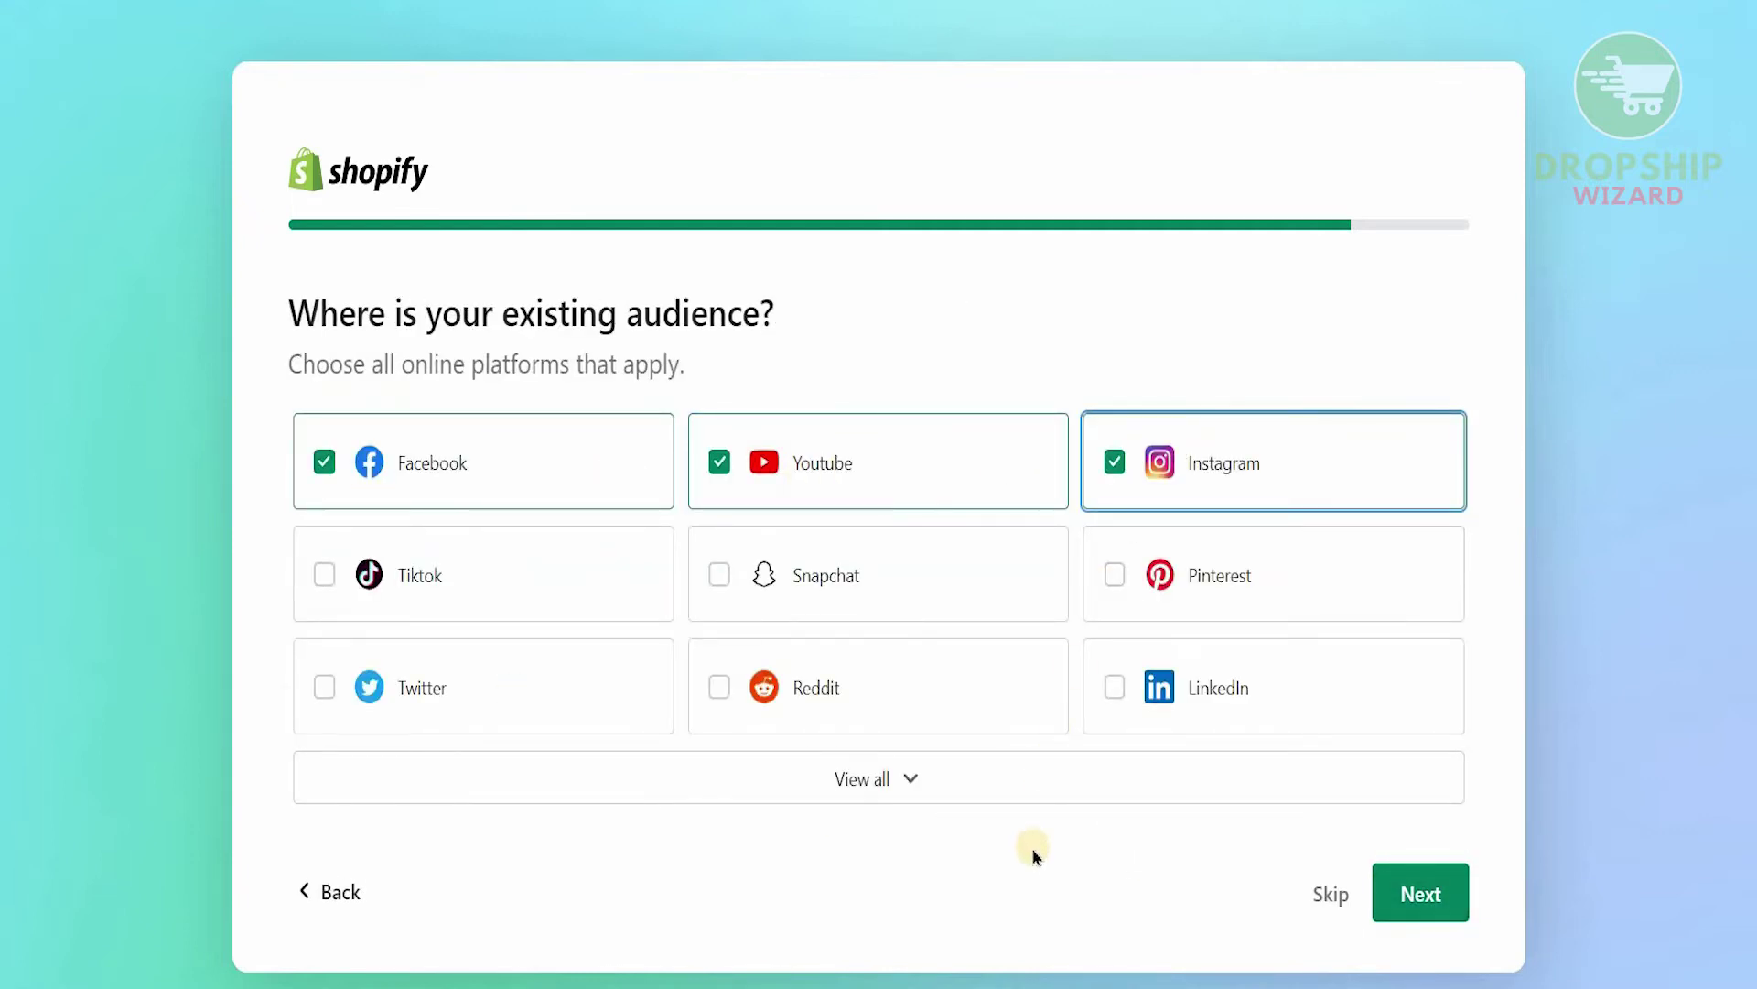
left_click(1456, 897)
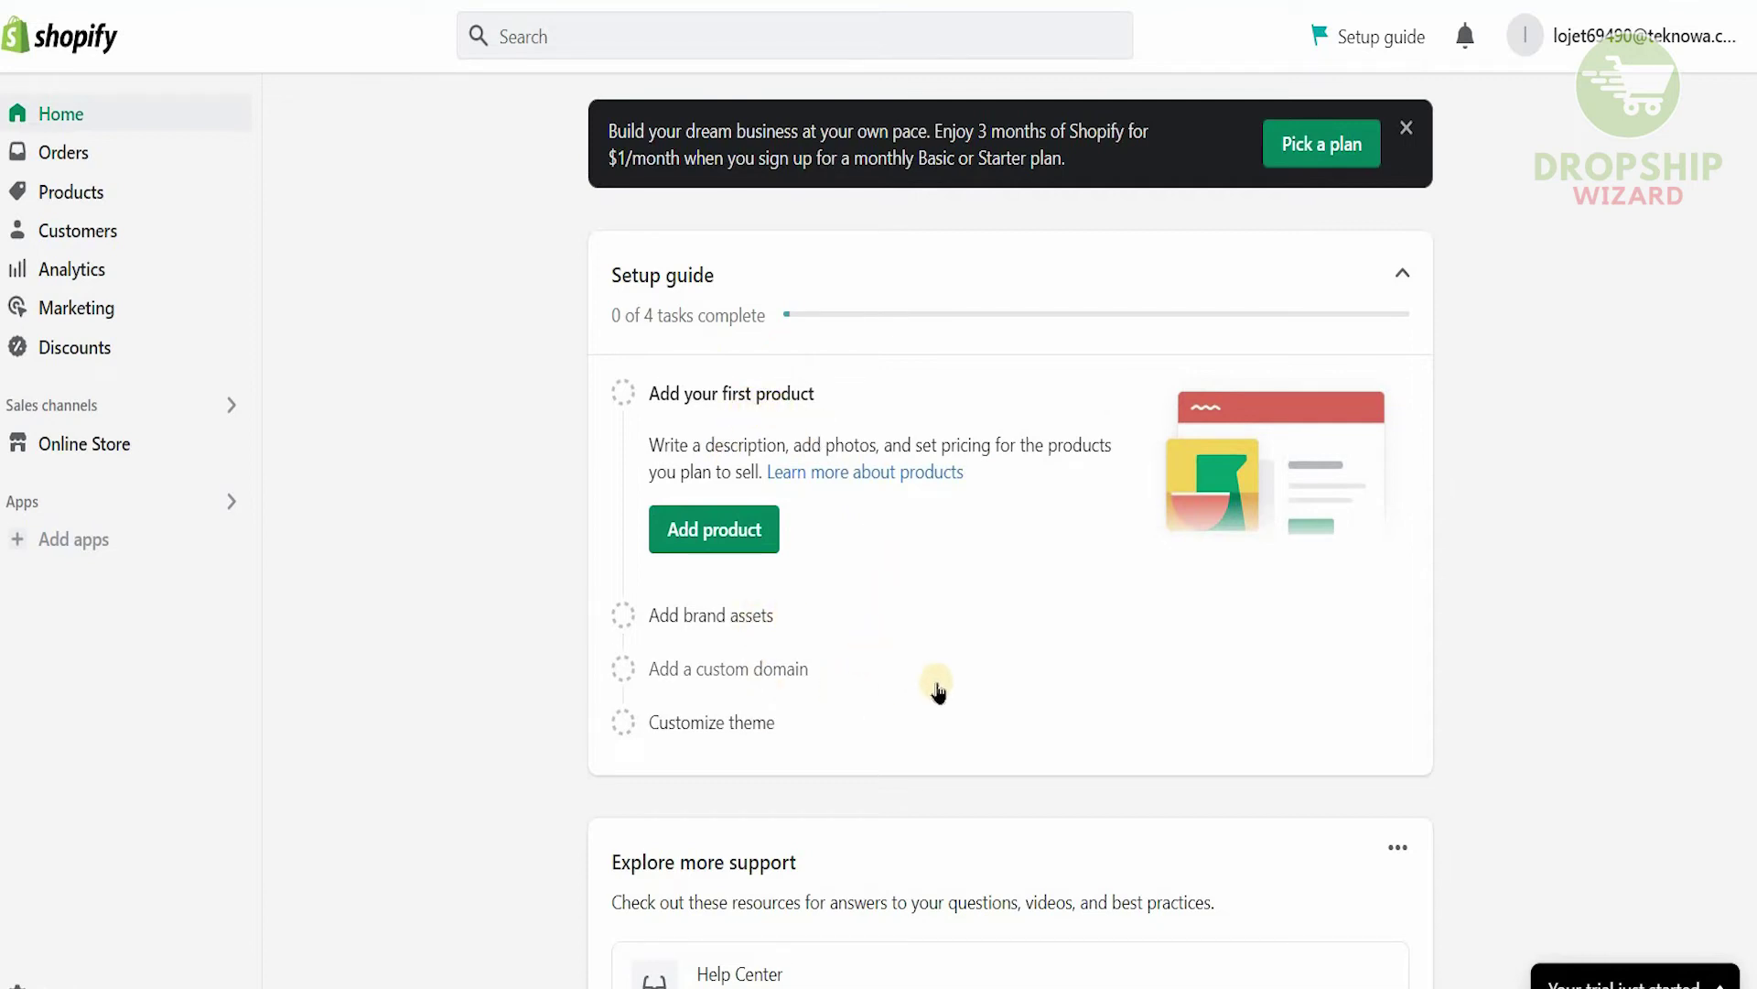
Step: Install the DSers-AliExpress Dropshipping app on the store and choose its free Basic plan
scroll(935, 693, "down", 3)
scroll(938, 691, "down", 5)
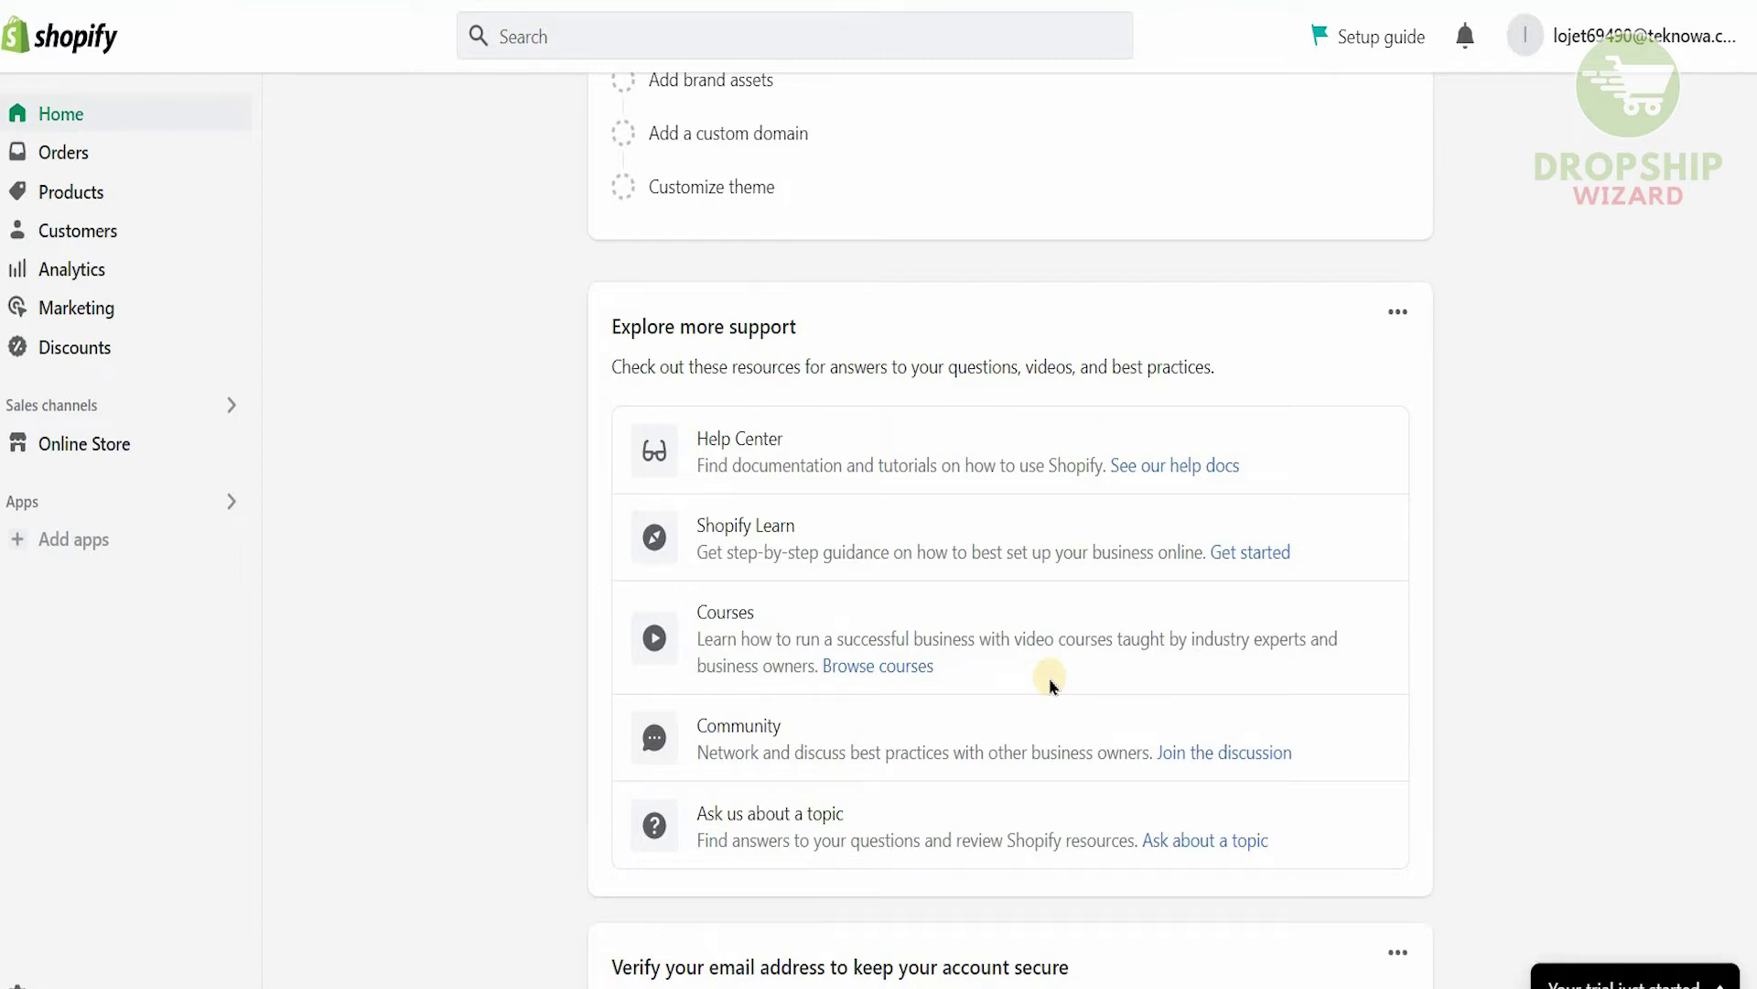
scroll(1050, 685, "down", 1)
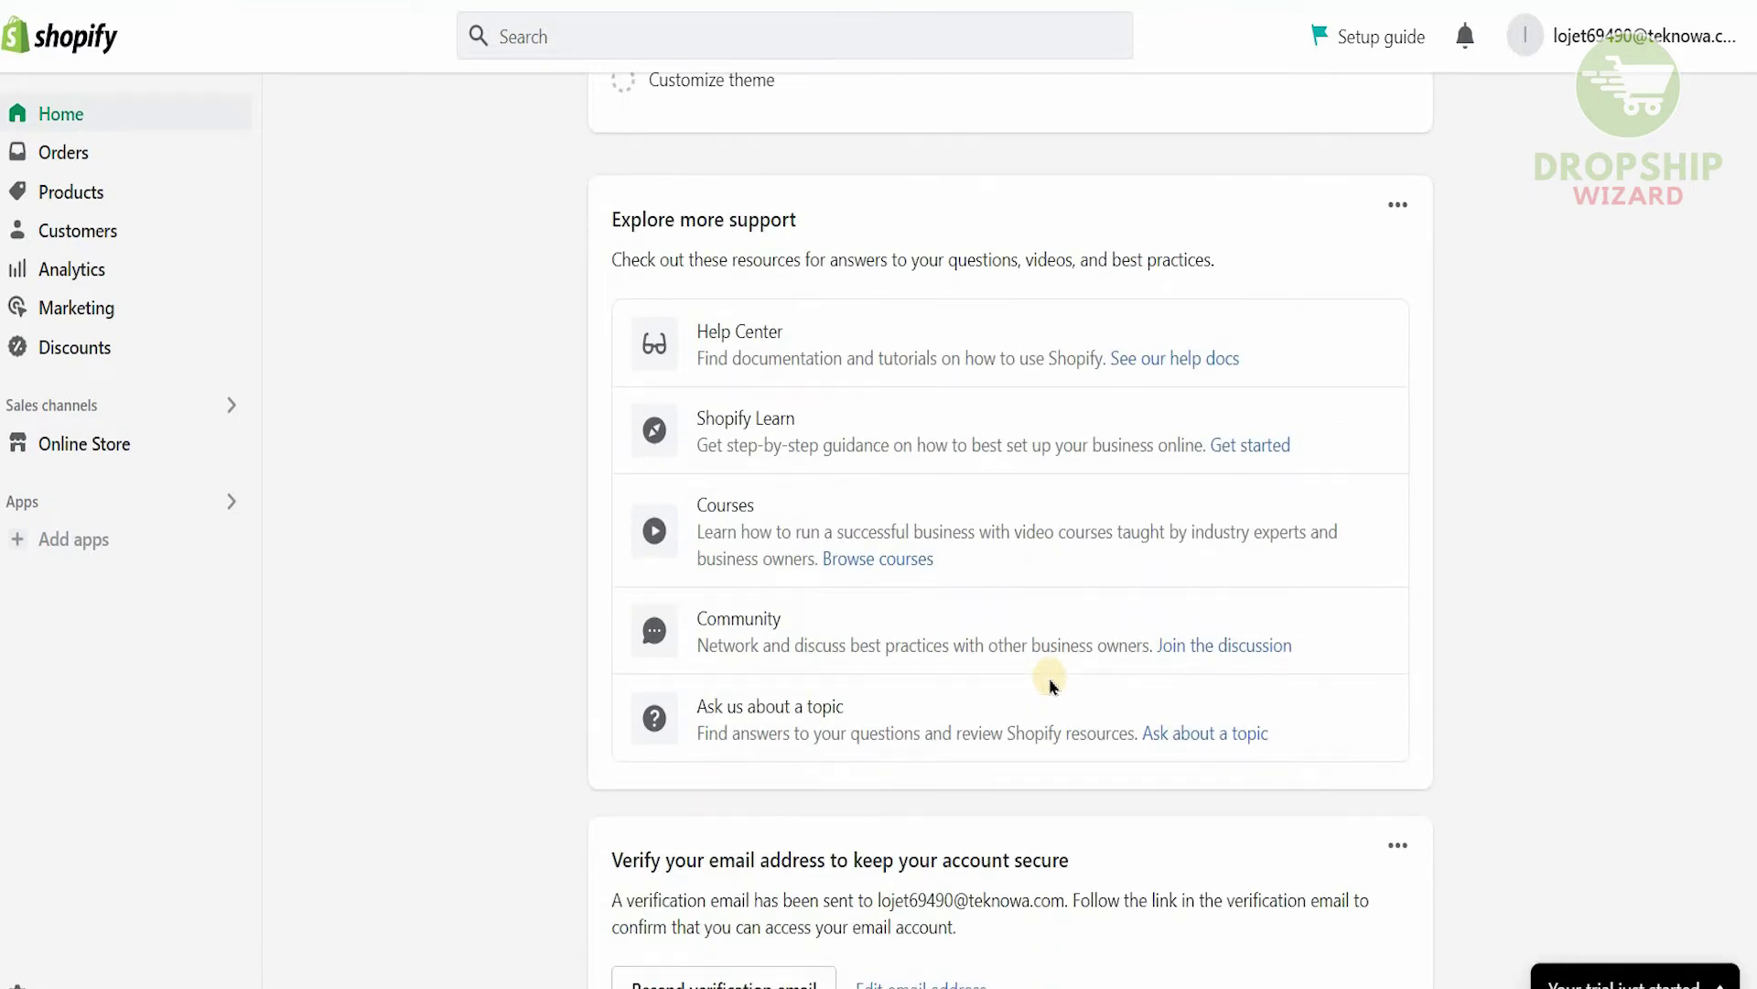
scroll(1050, 684, "up", 6)
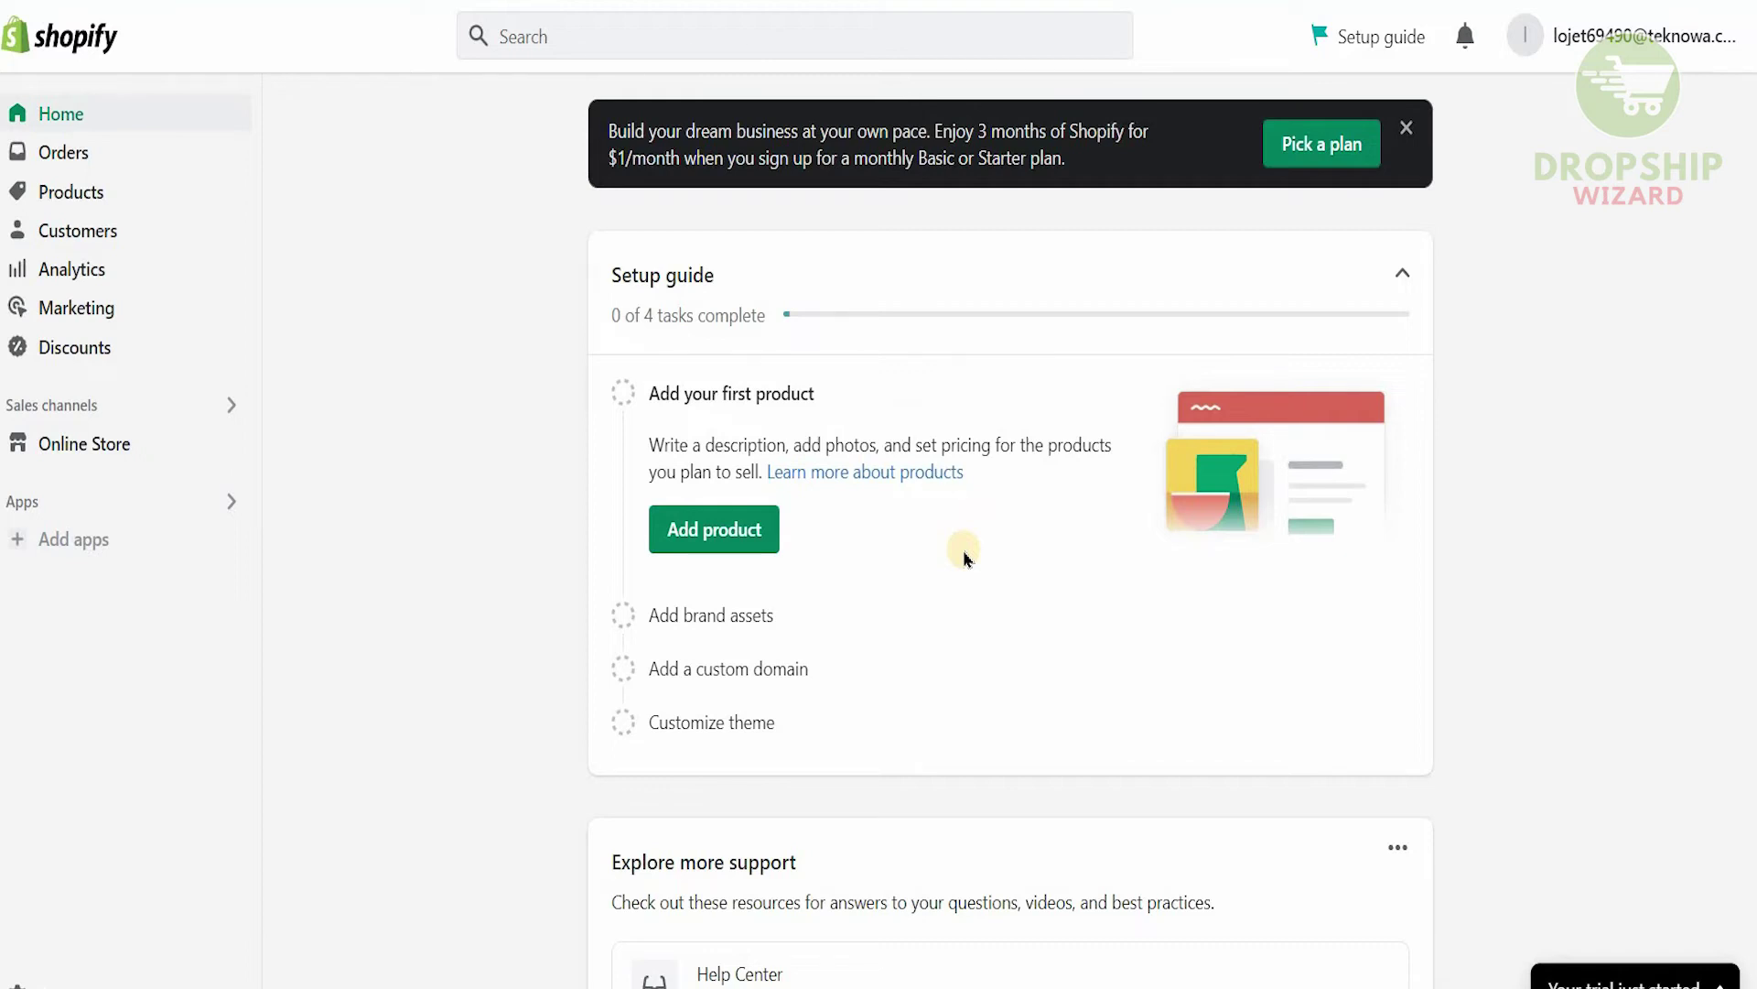
left_click(77, 539)
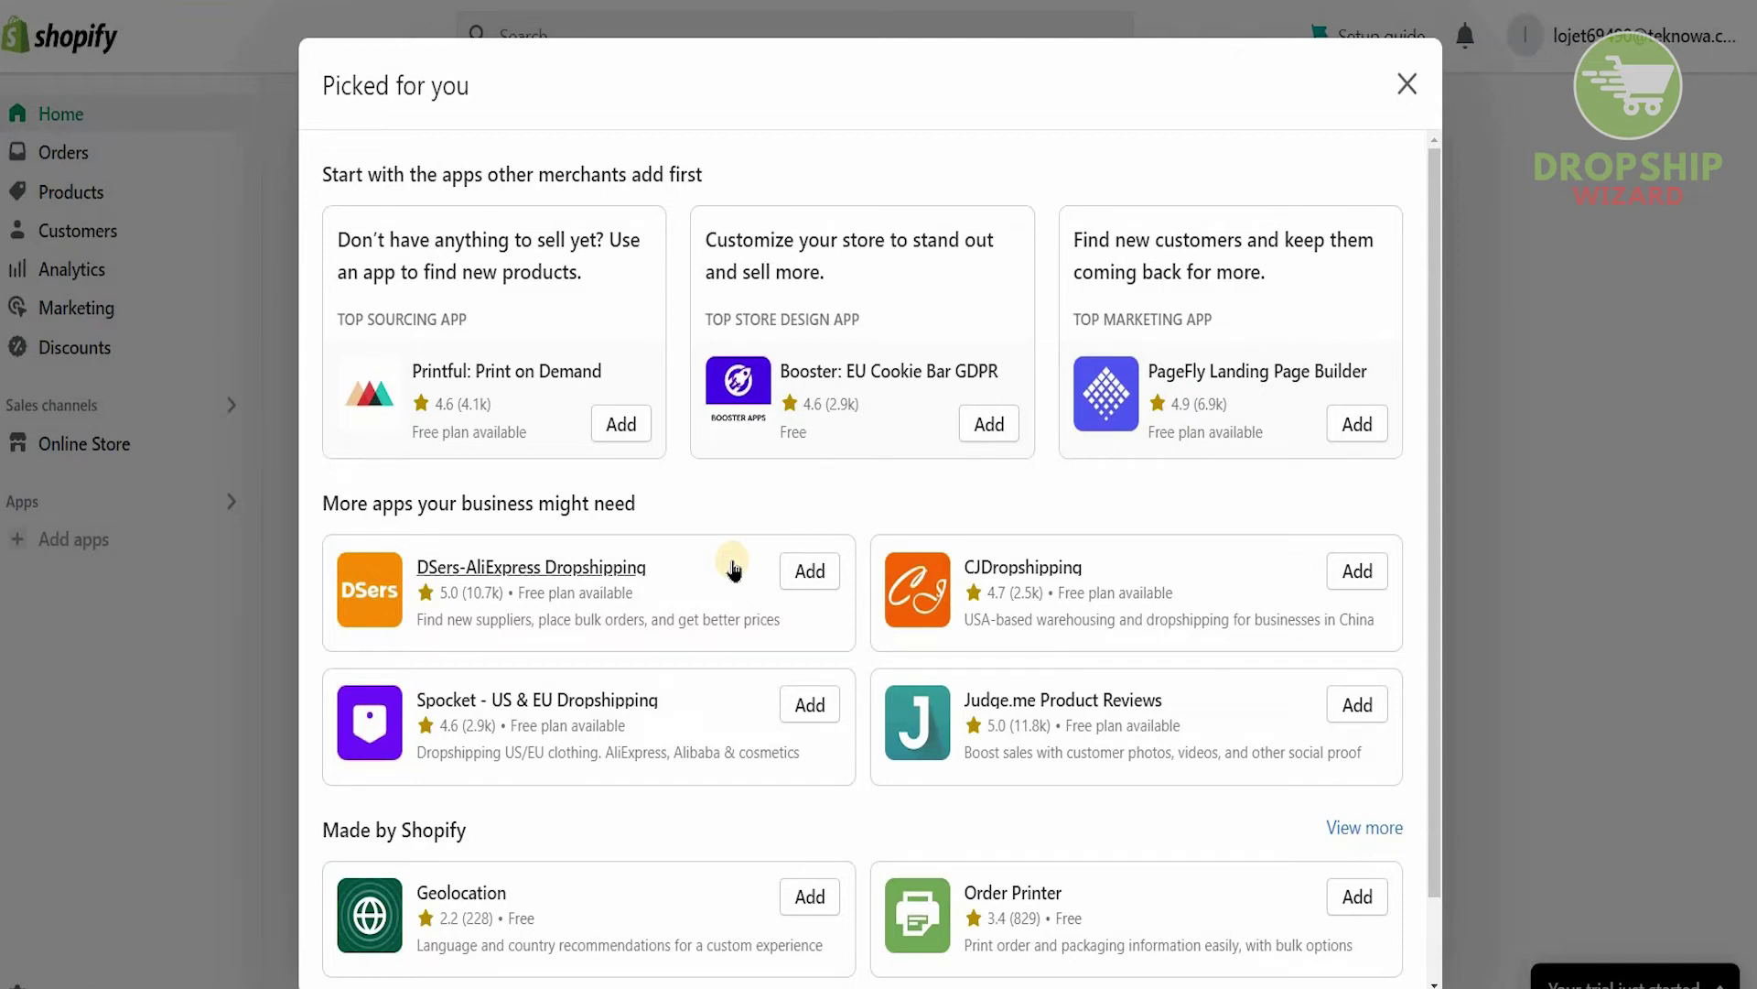
left_click(824, 572)
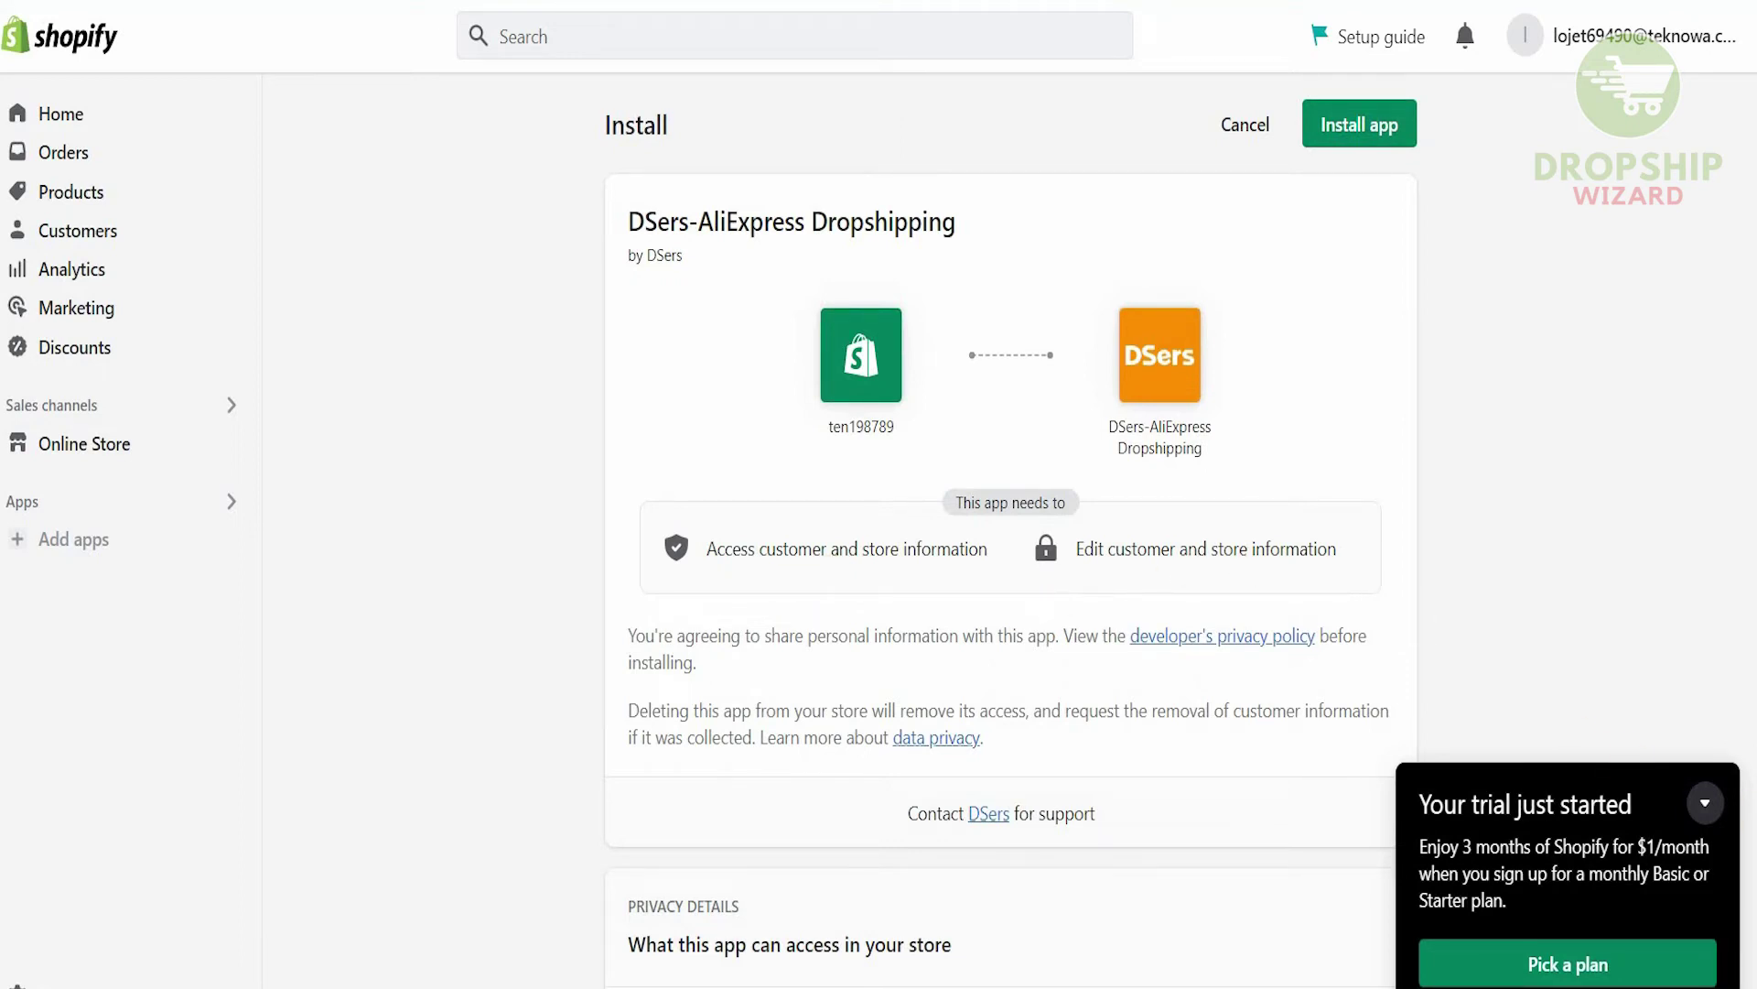
left_click(1348, 125)
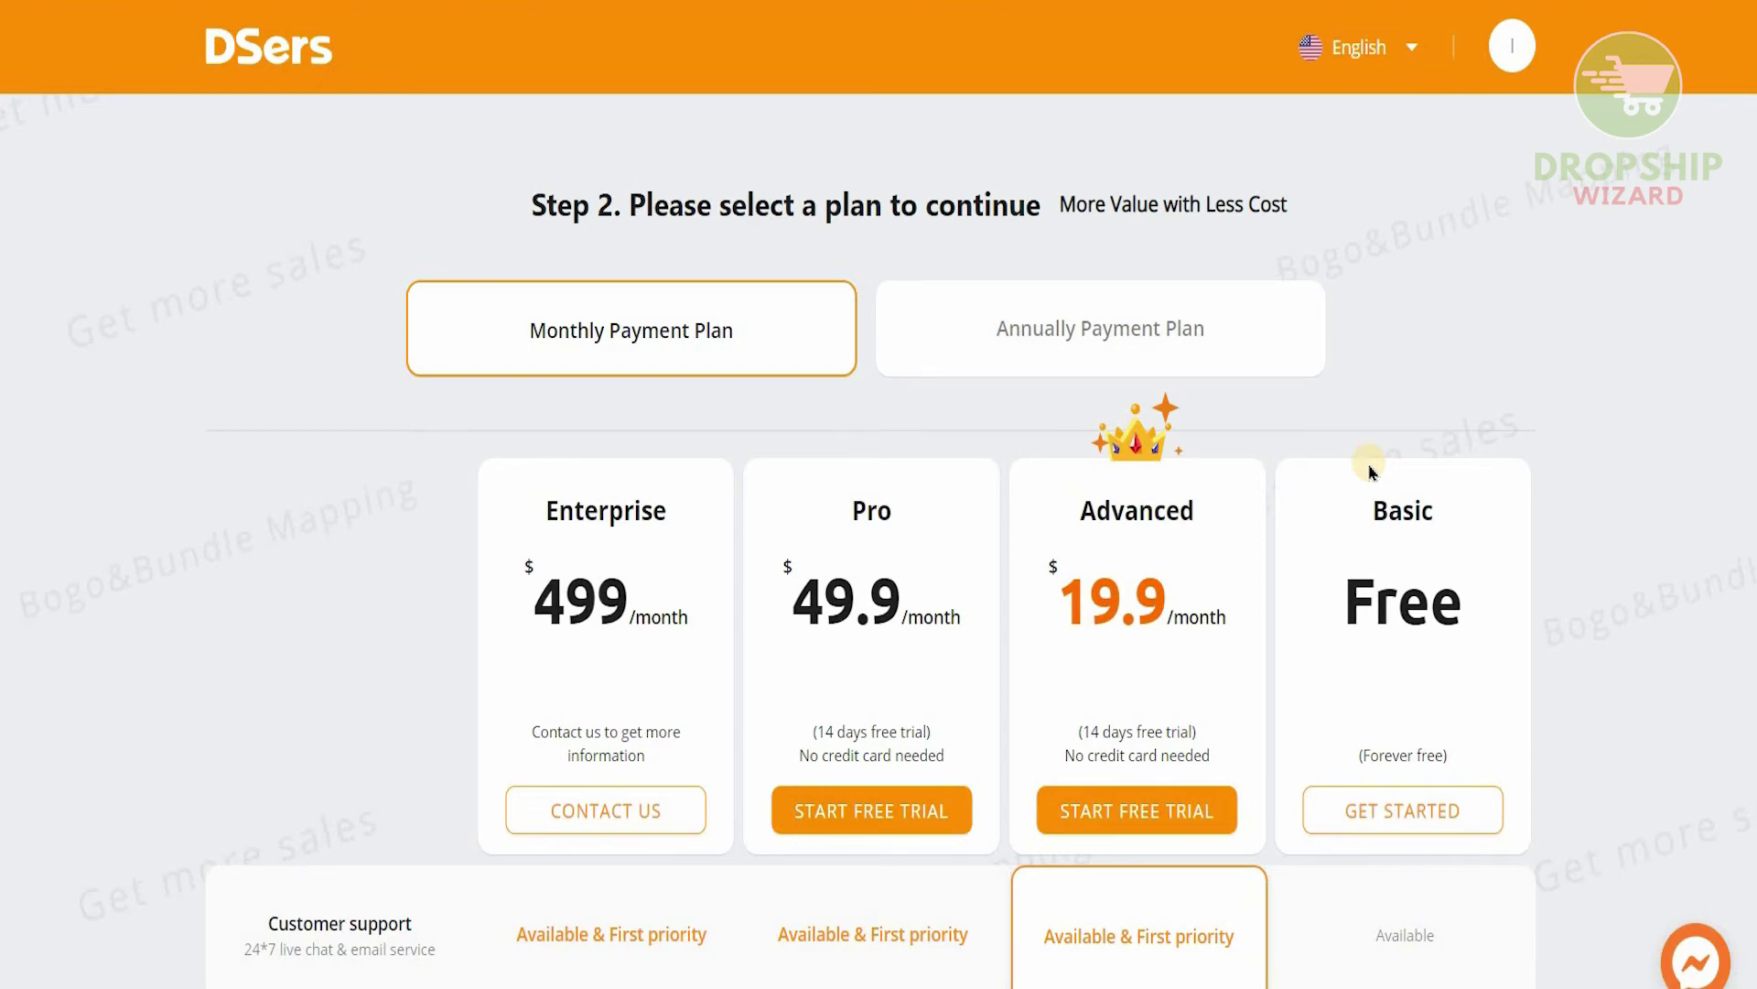
left_click(1433, 805)
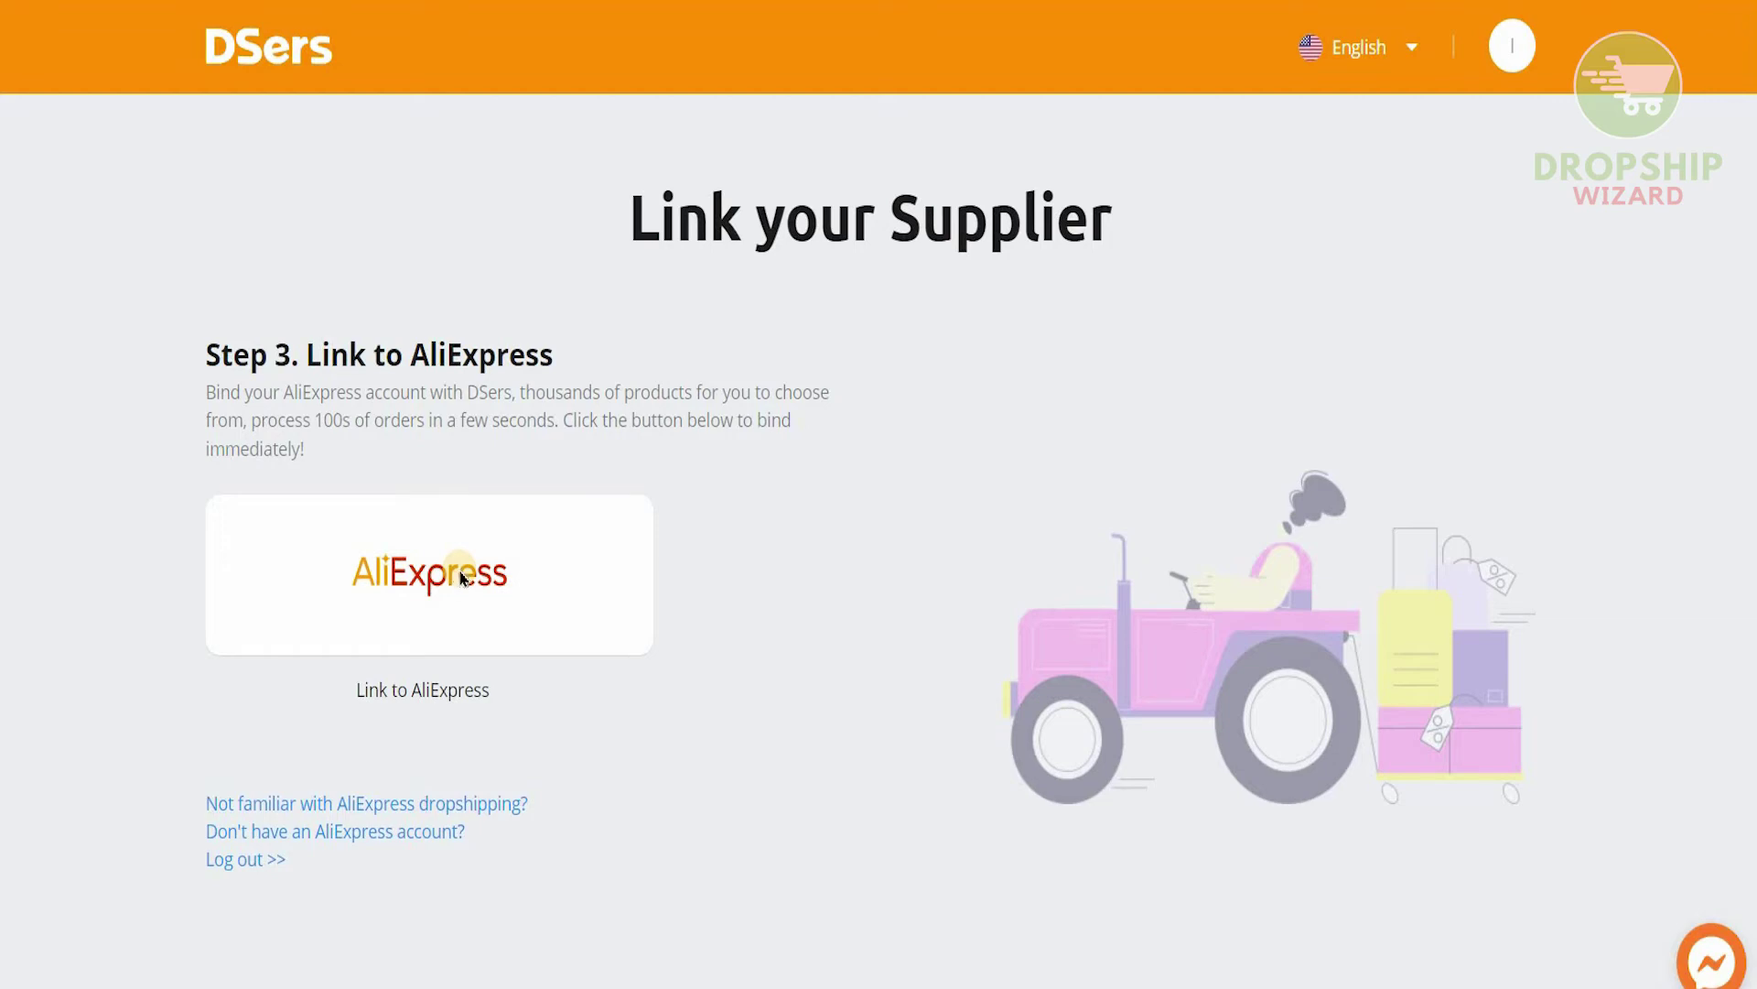
Step: Link DSers to AliExpress by signing in with a Google account, and choose to explore freely instead of following the new user's guide
left_click(462, 577)
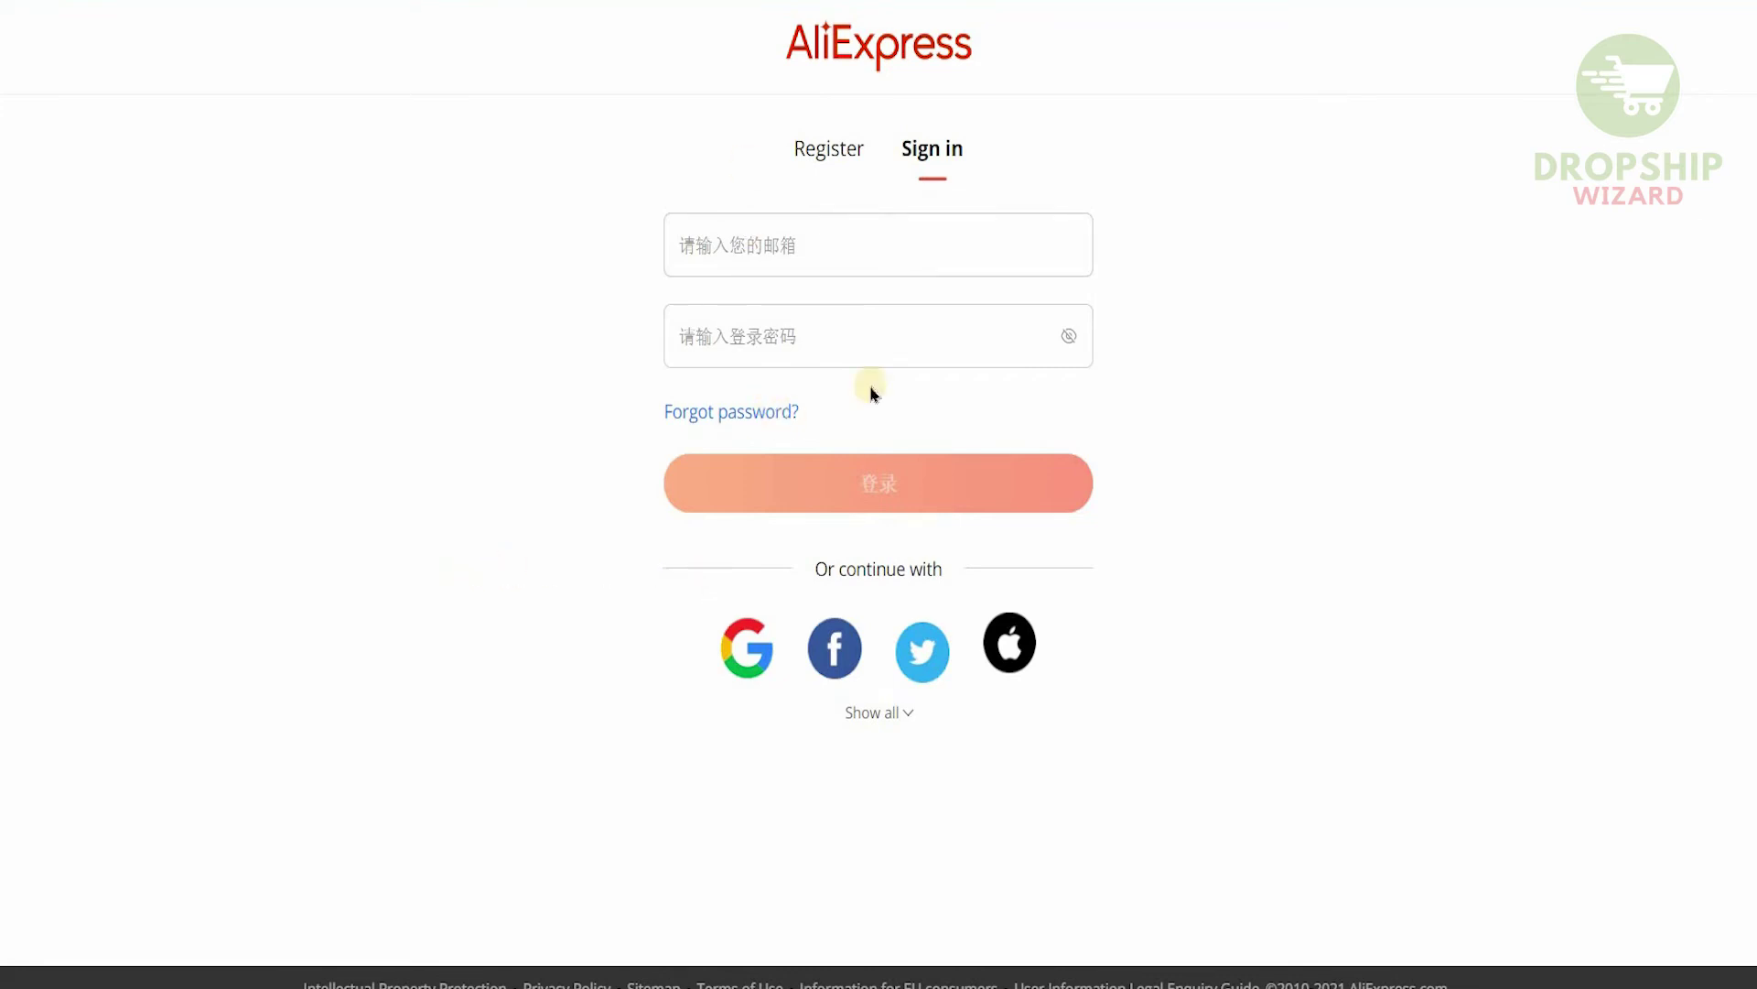
left_click(756, 642)
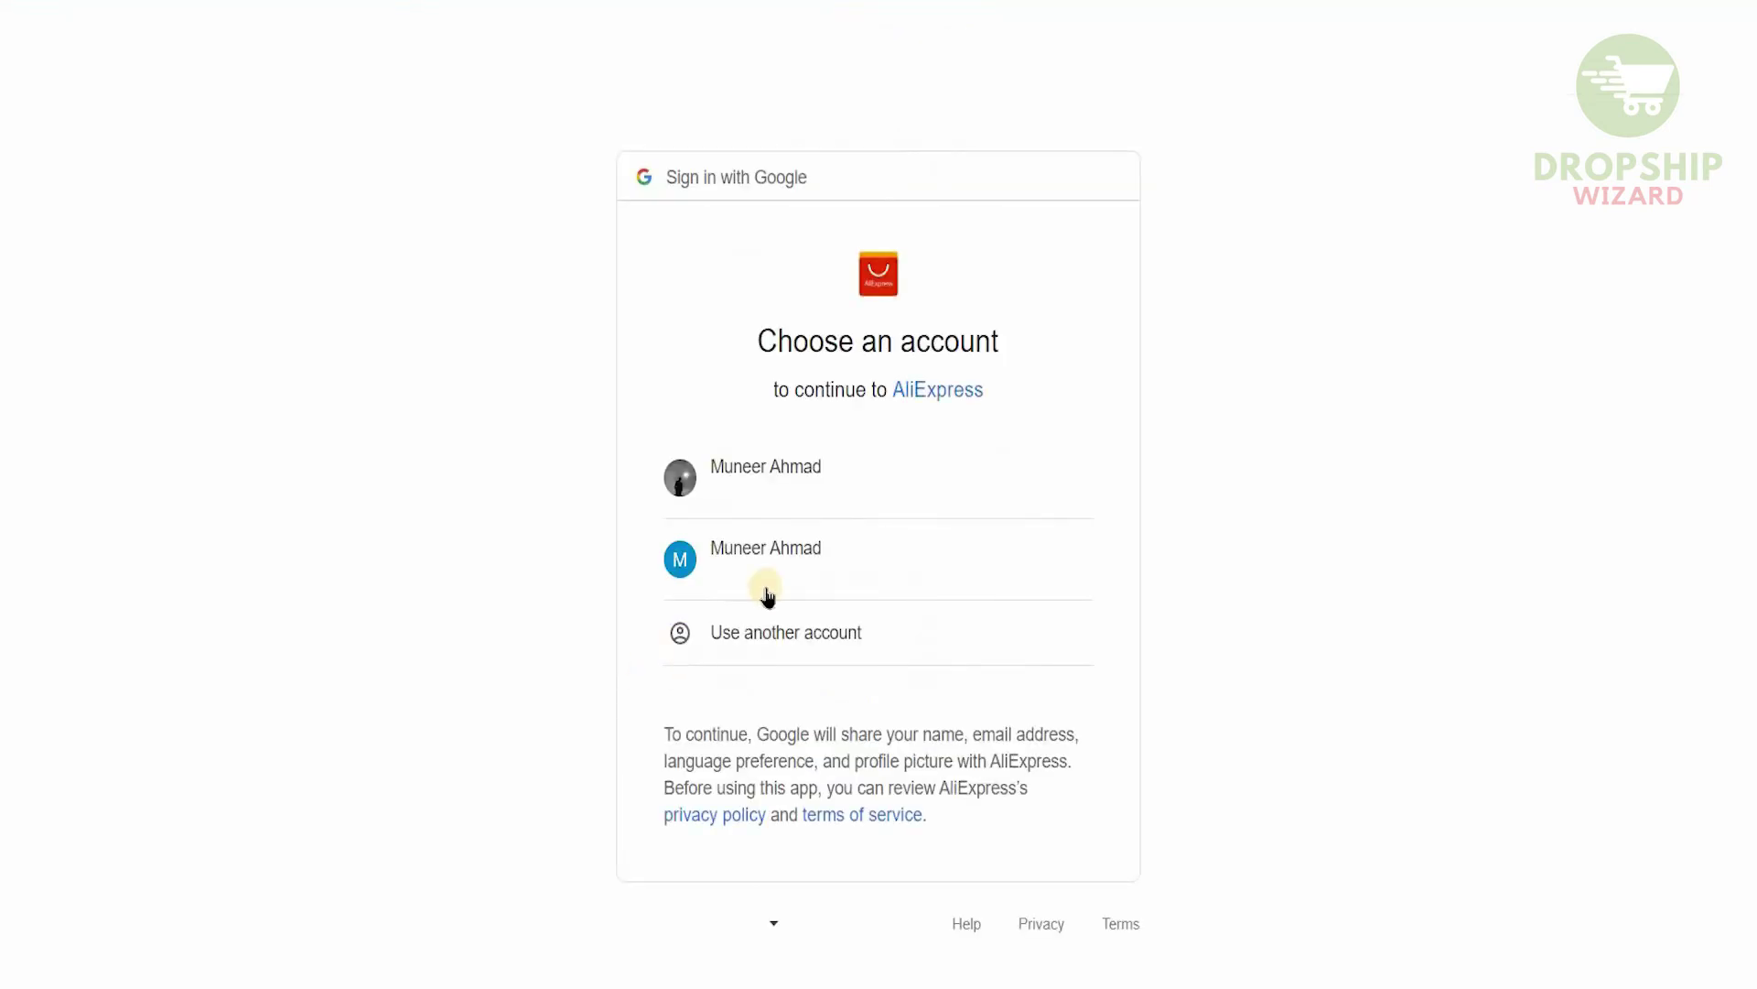
left_click(818, 497)
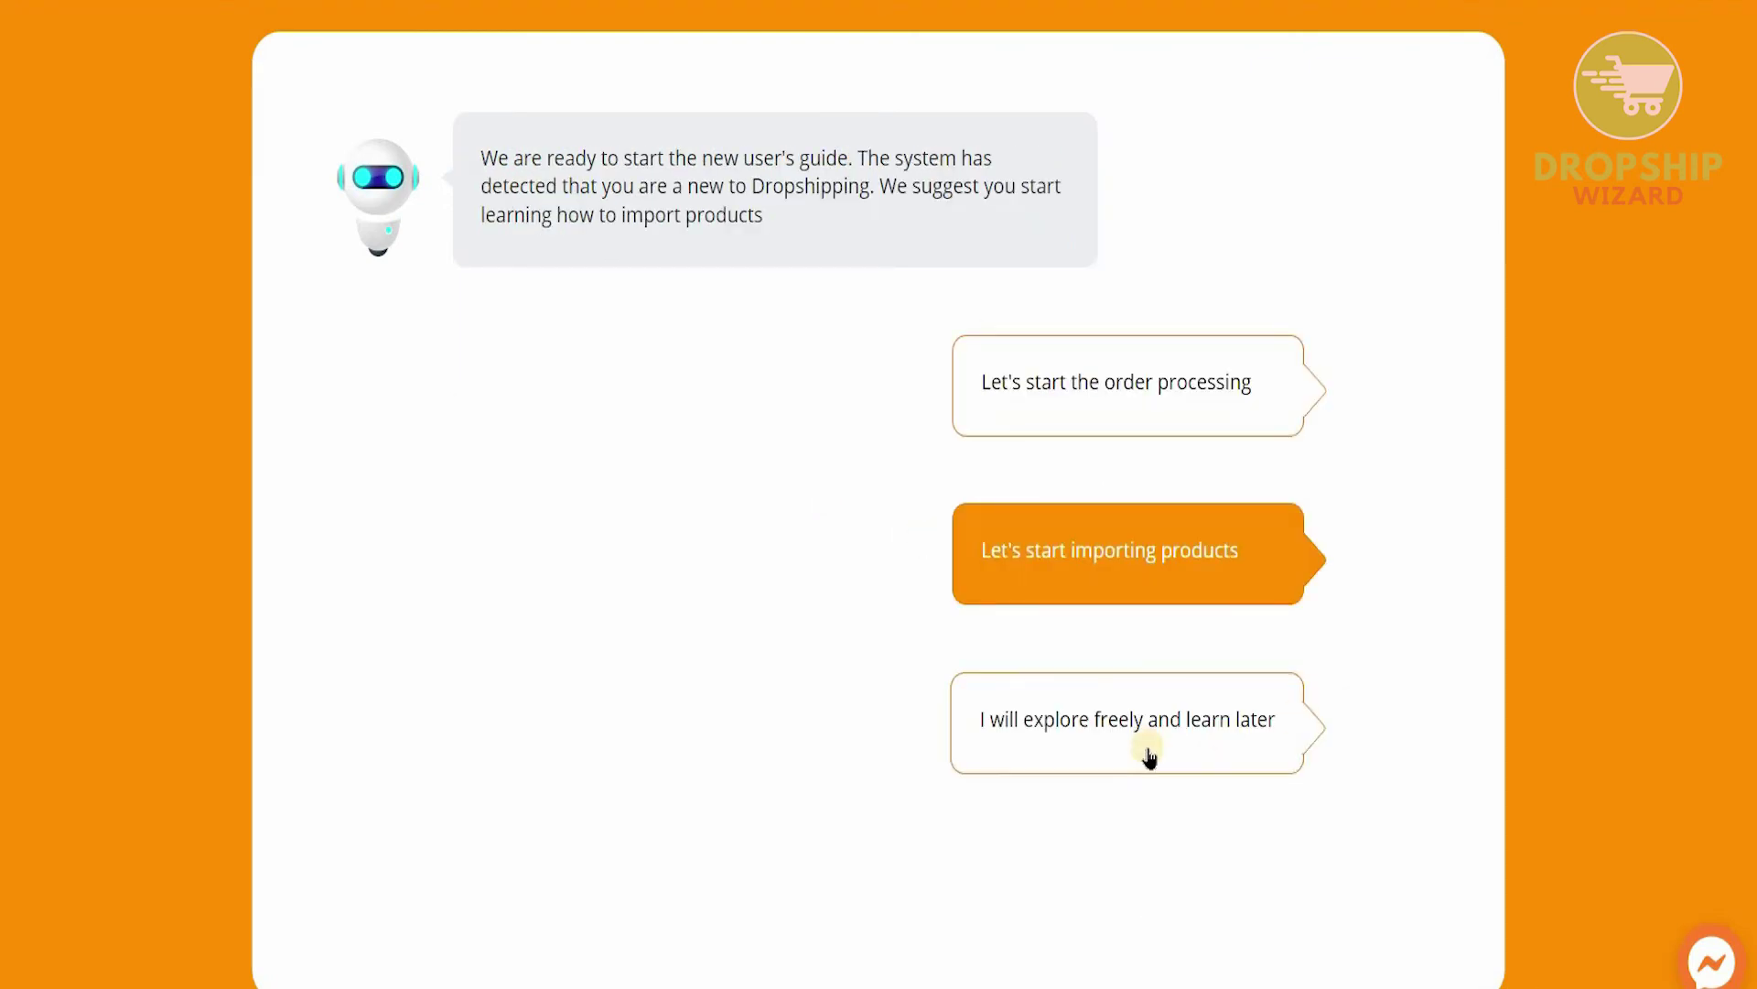
left_click(1244, 743)
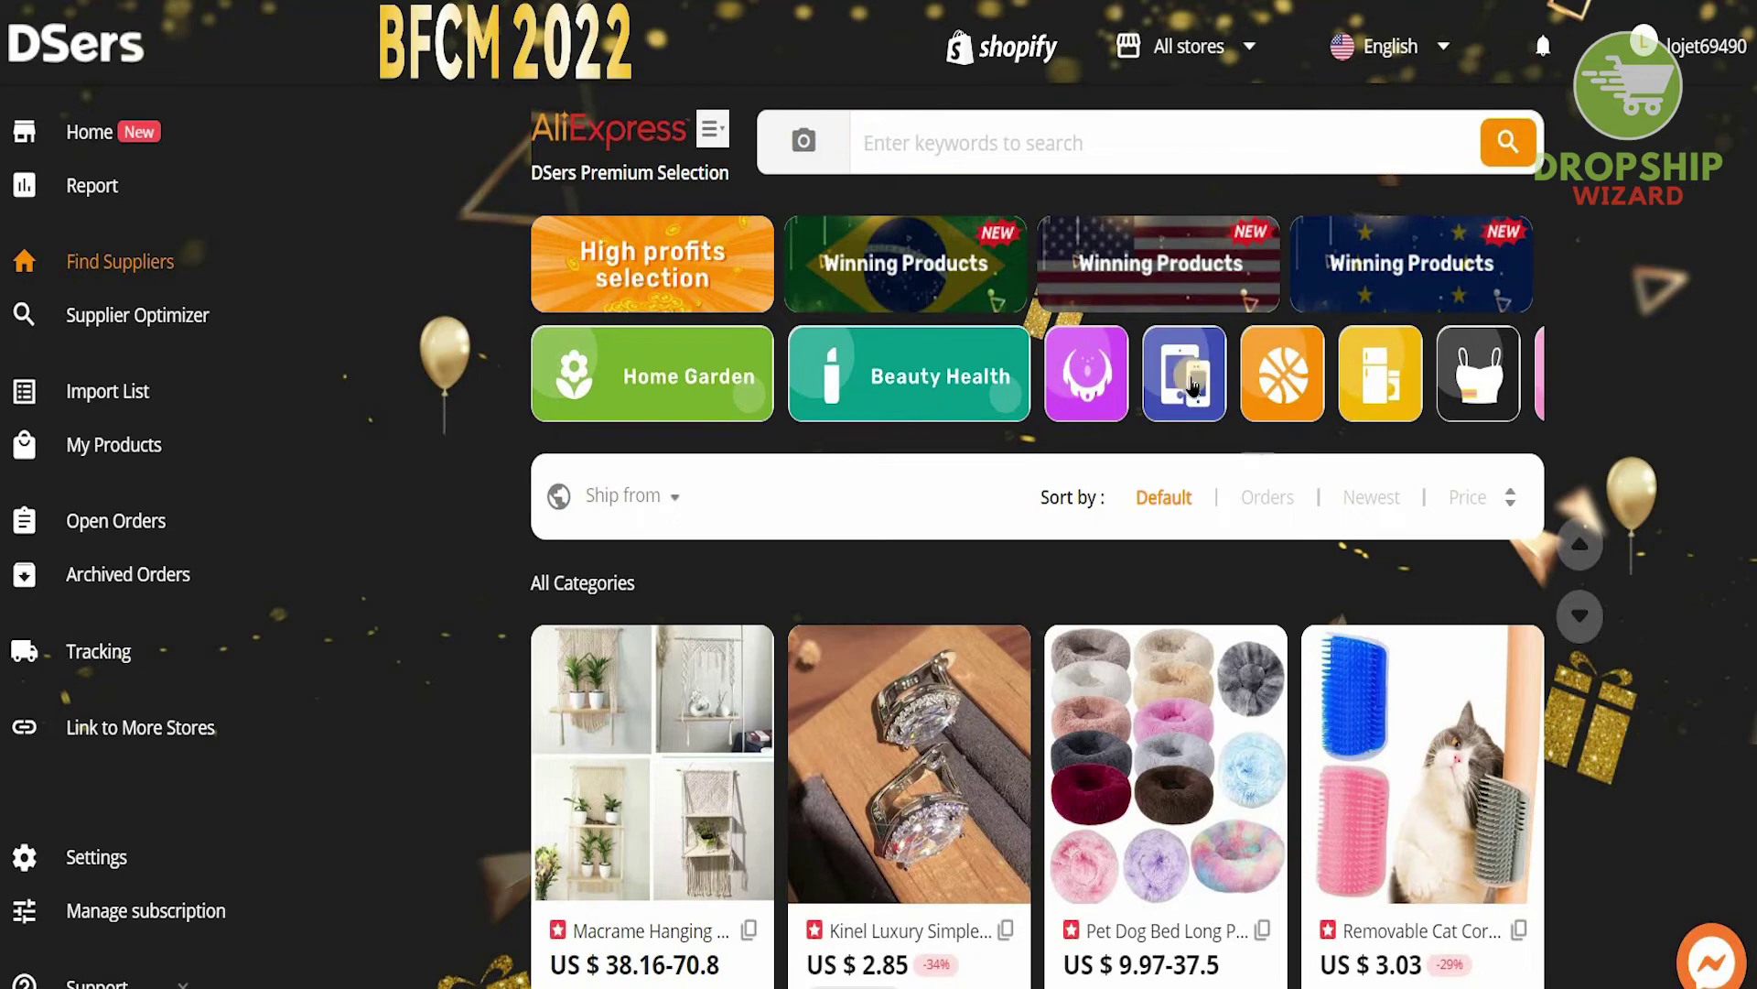
Step: Add the Modeager cartoon socks priced at US $1.31 from the supplier catalogue to the import list
scroll(677, 915, "down", 3)
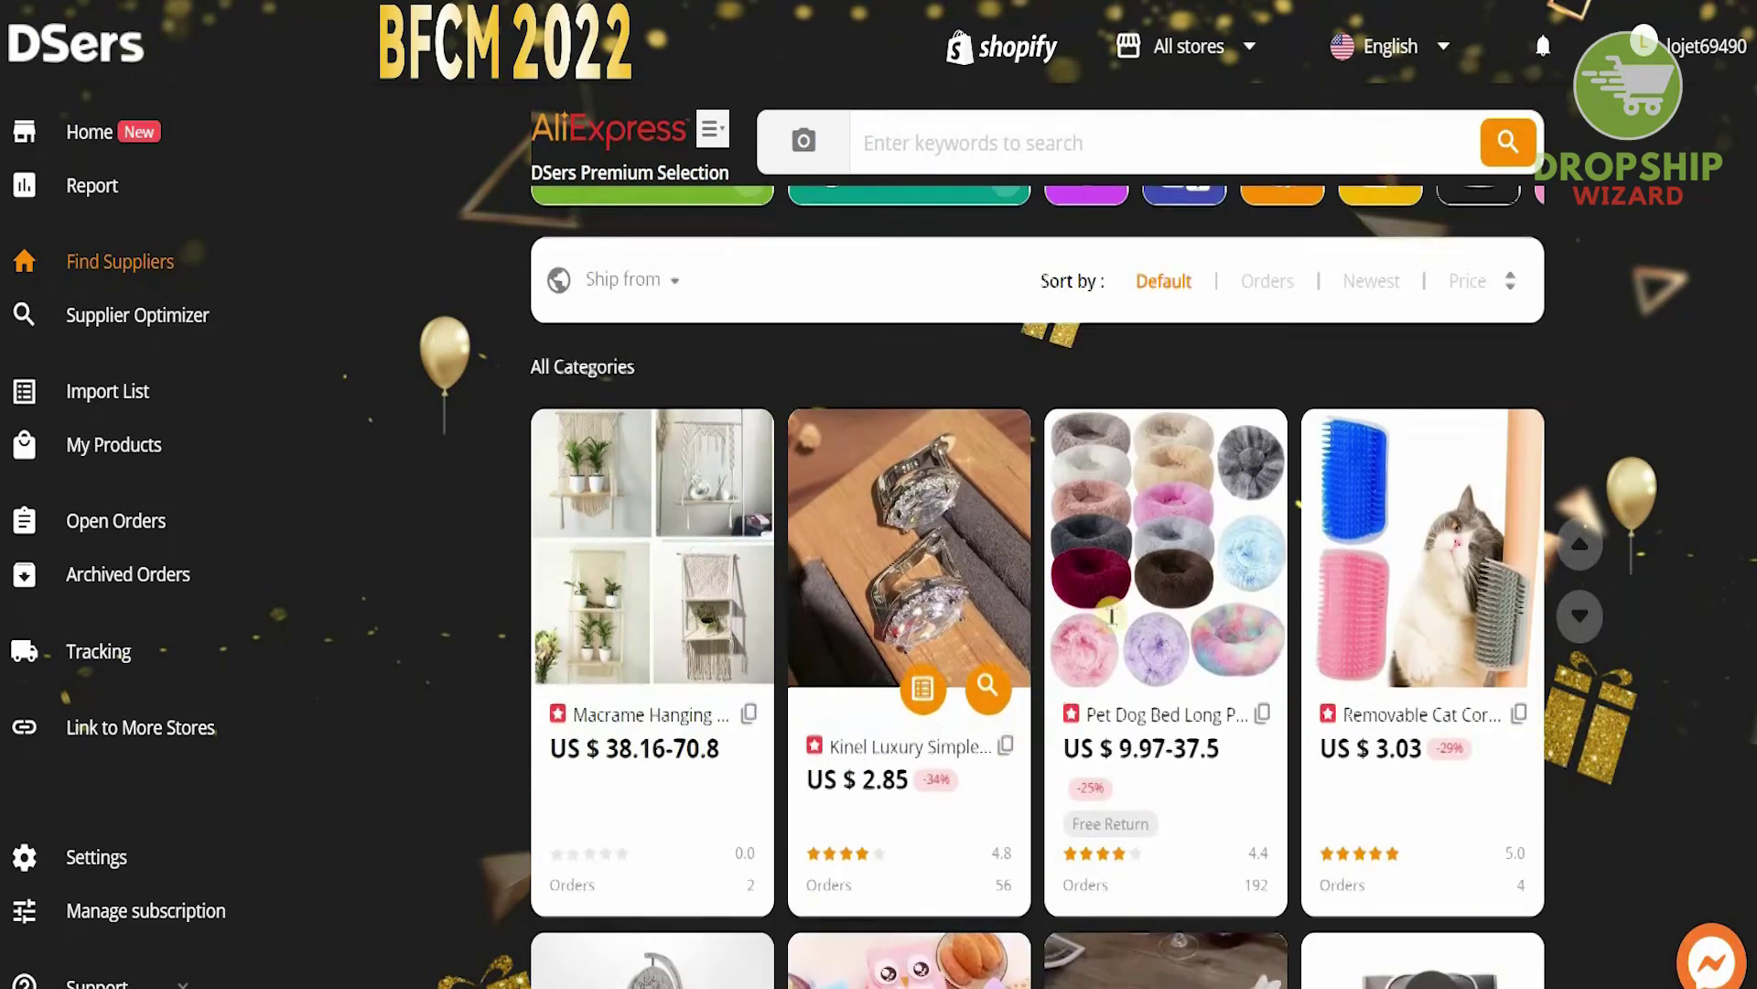
scroll(1111, 616, "down", 10)
scroll(1209, 595, "down", 6)
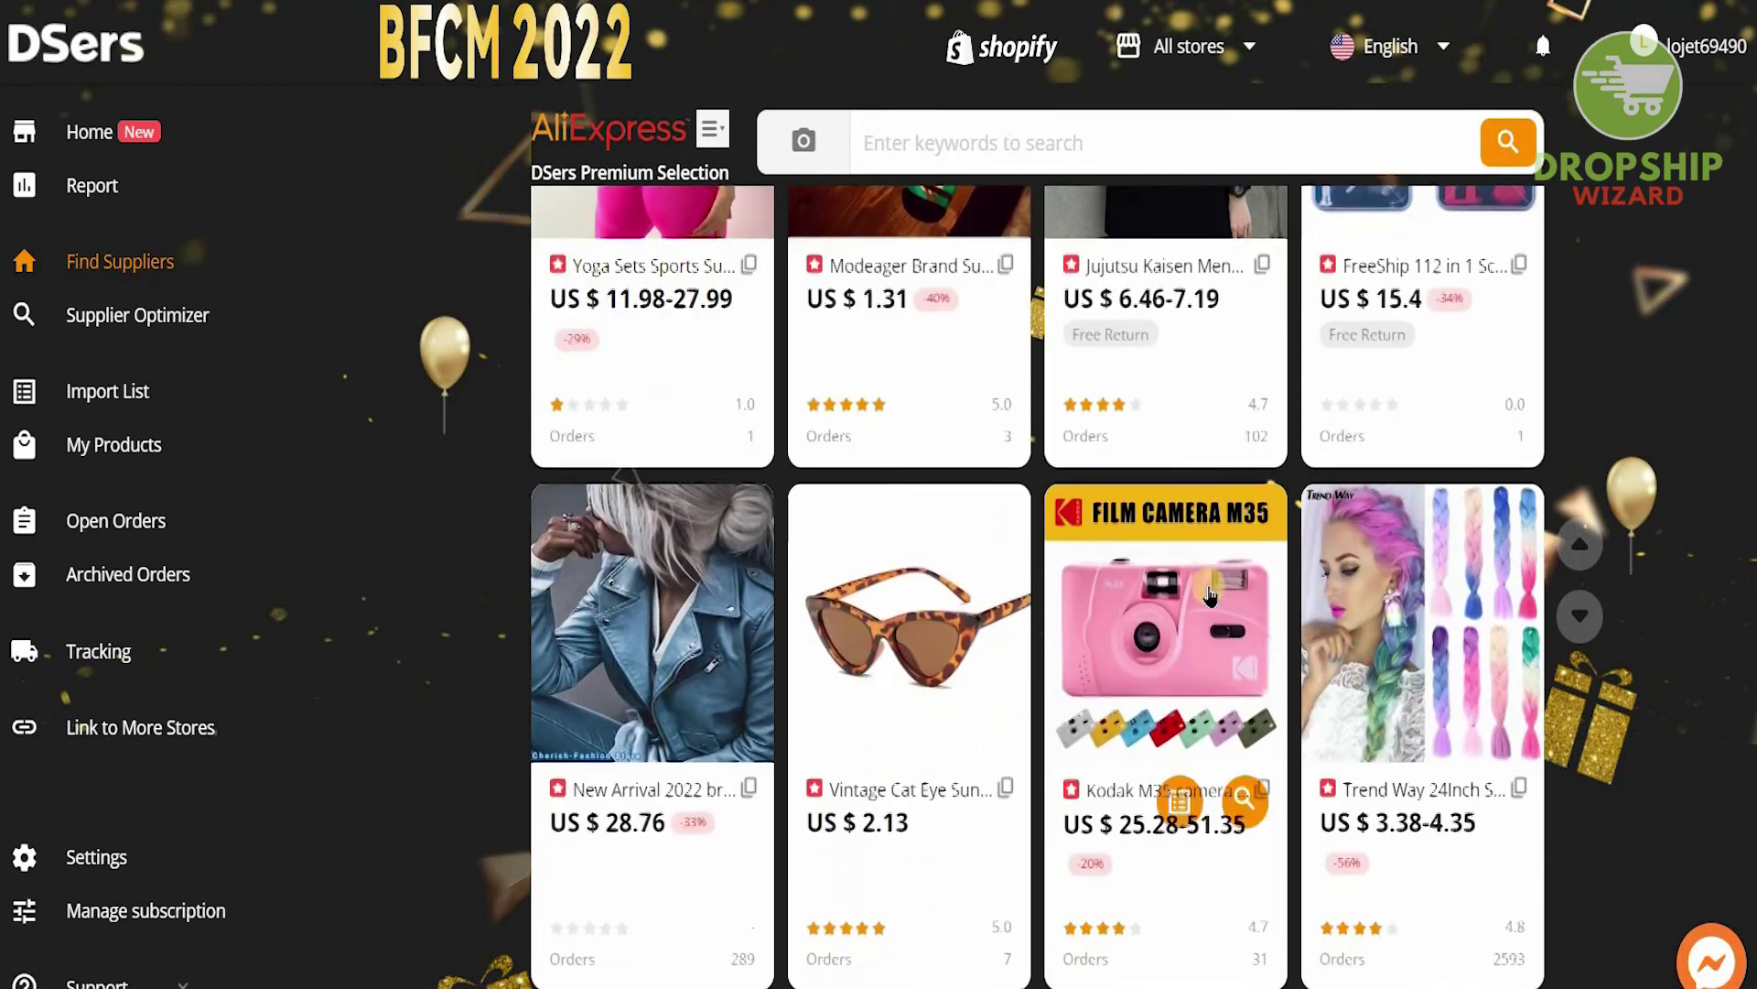
scroll(1210, 595, "up", 5)
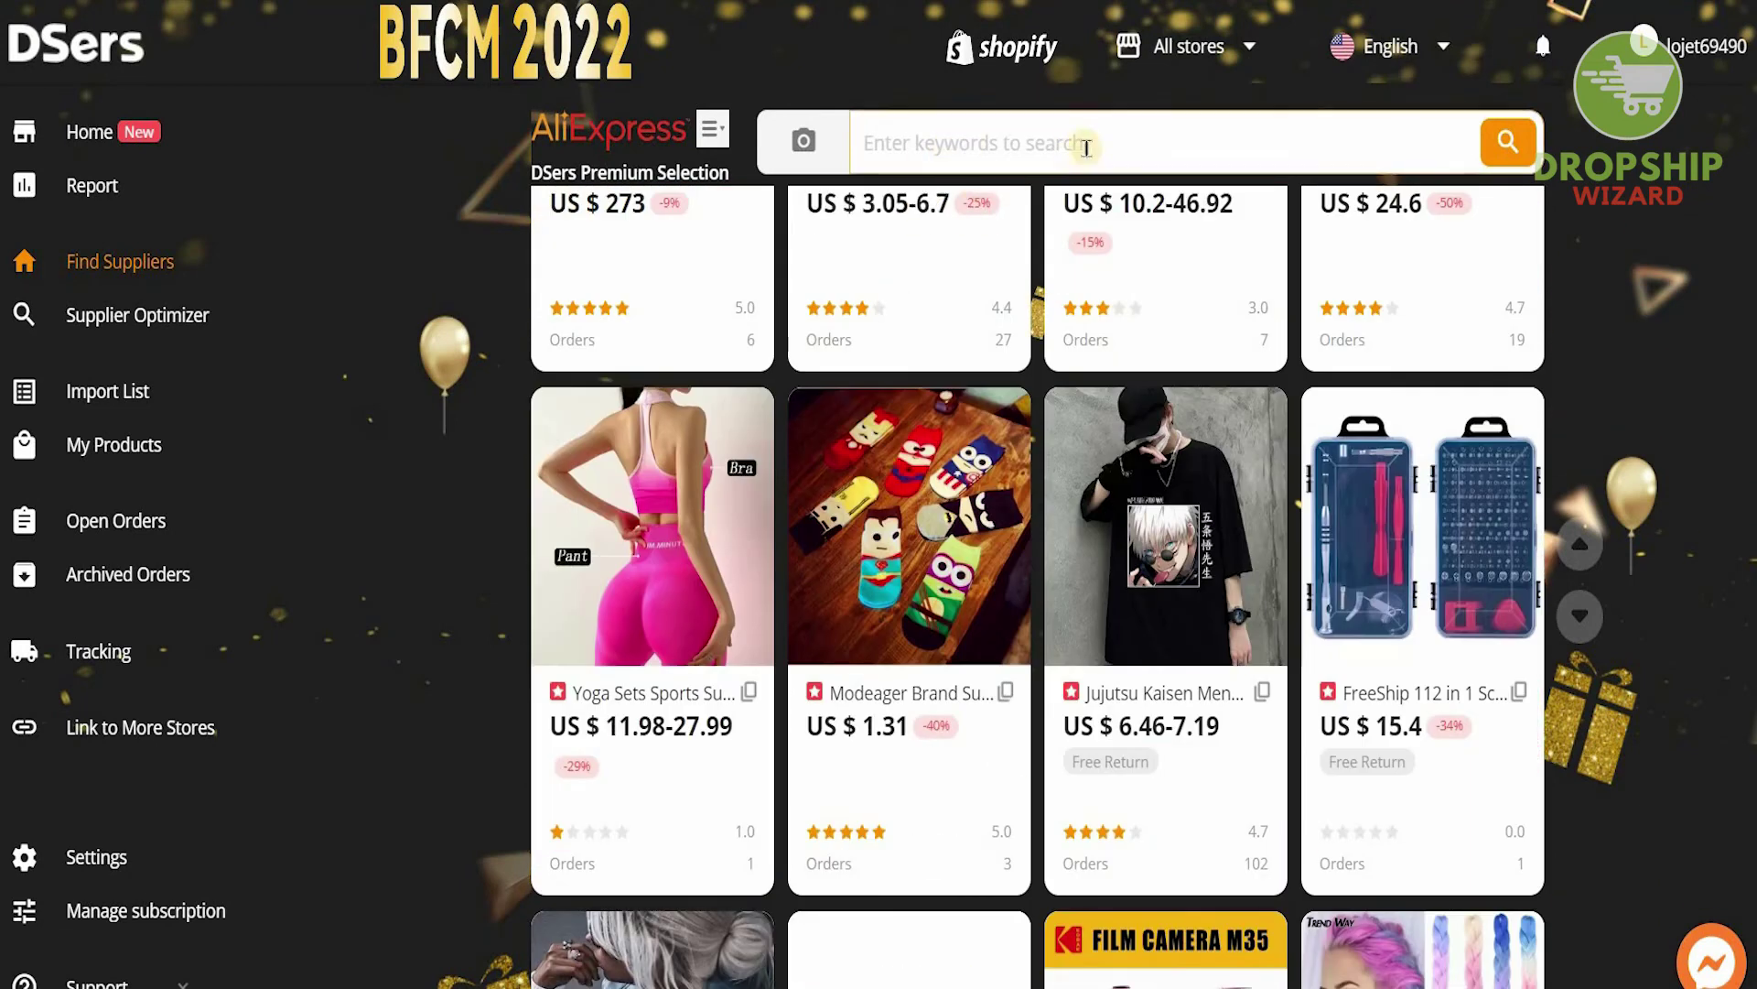
scroll(1123, 628, "down", 1)
mouse_move(961, 522)
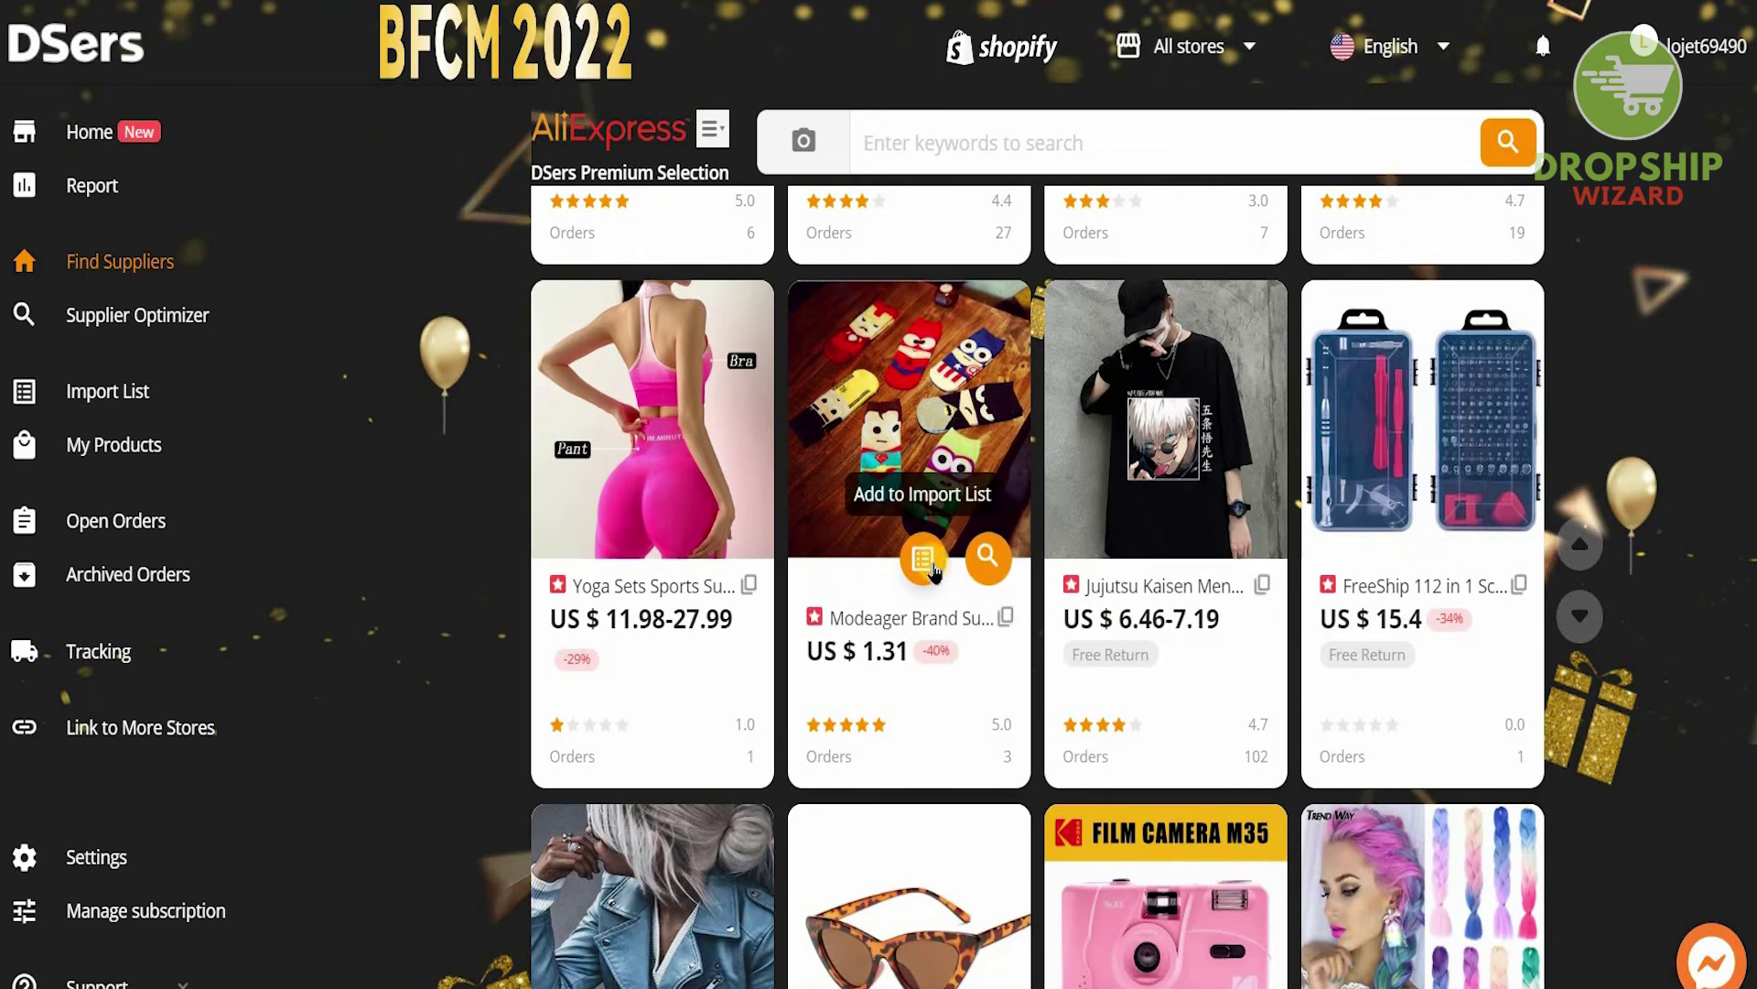
left_click(932, 568)
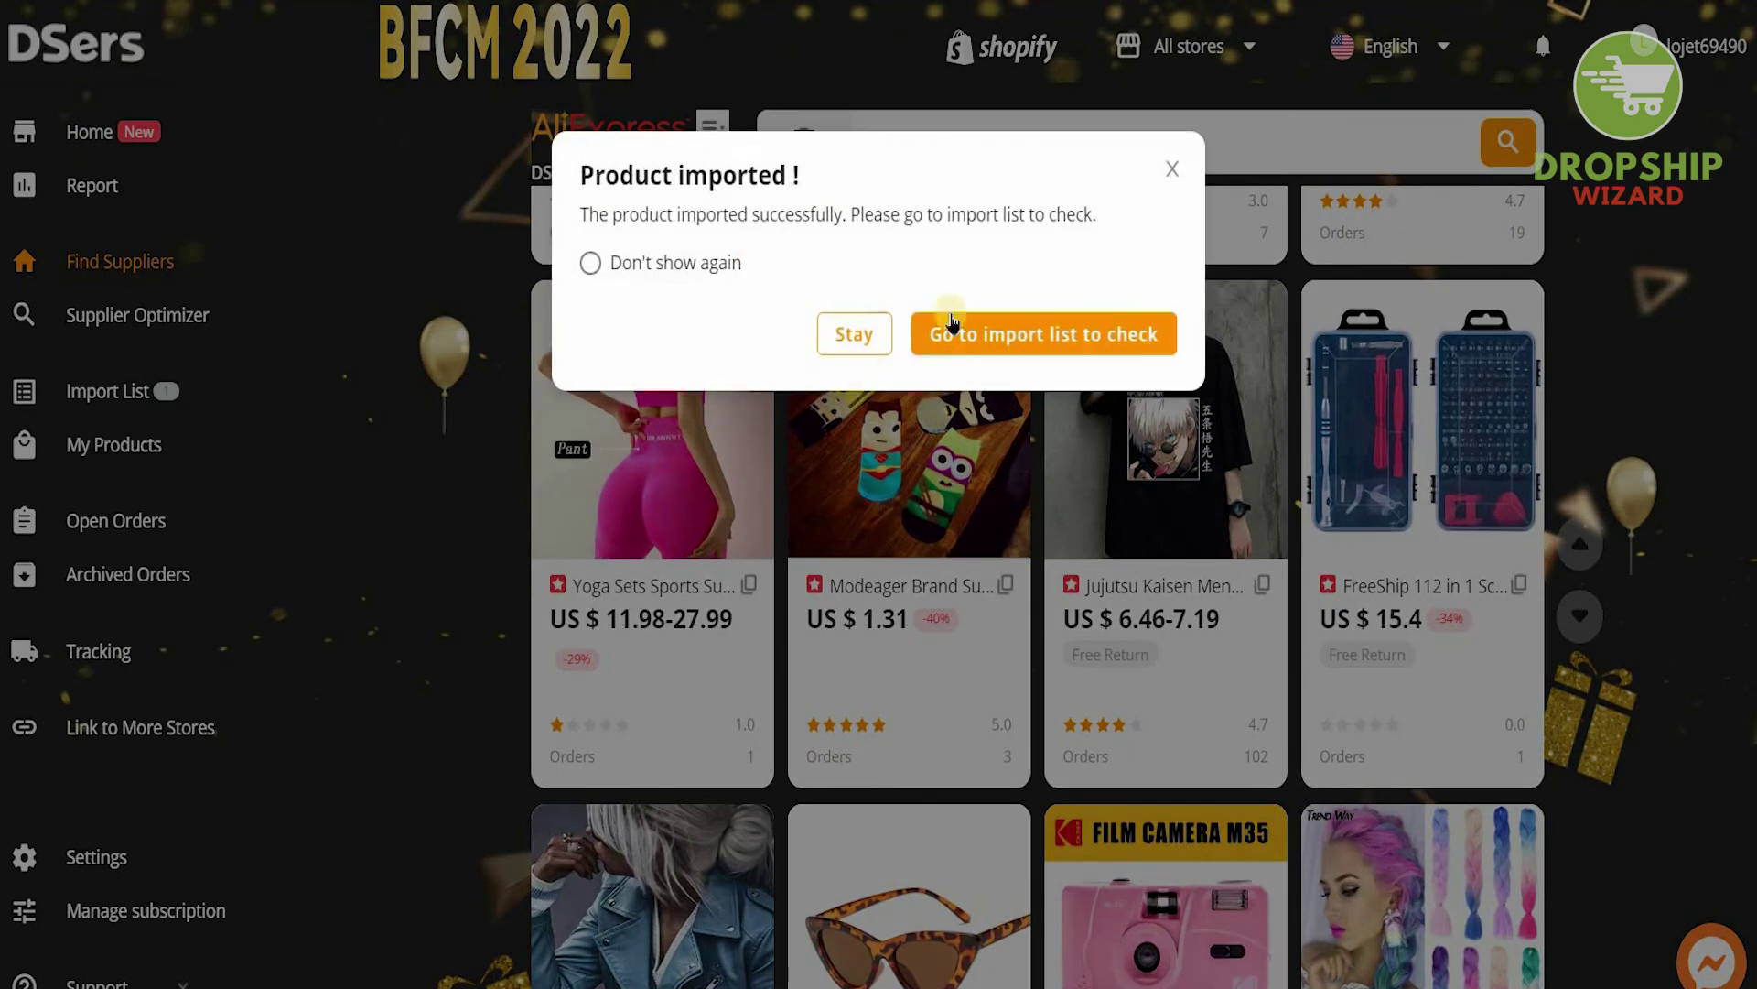
Step: Add the FreeShip 112 in 1 screwdriver set priced at US $15.4 to the import list and stay in the catalogue
left_click(1152, 518)
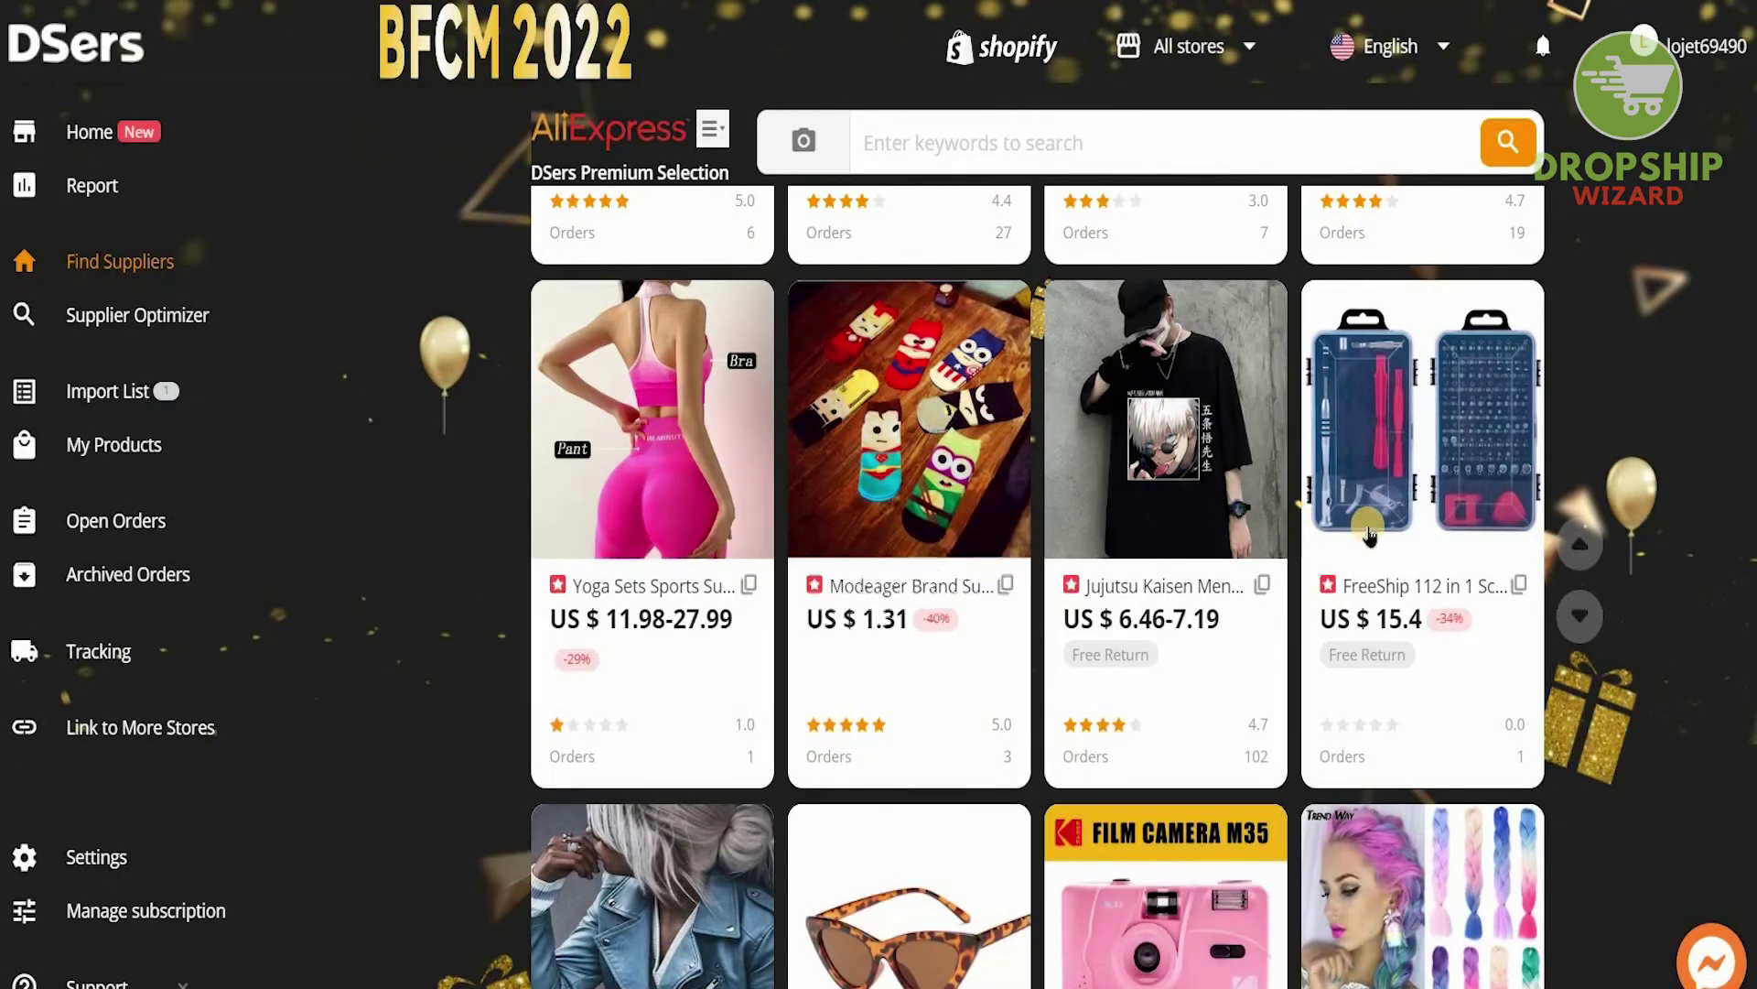
left_click(1179, 558)
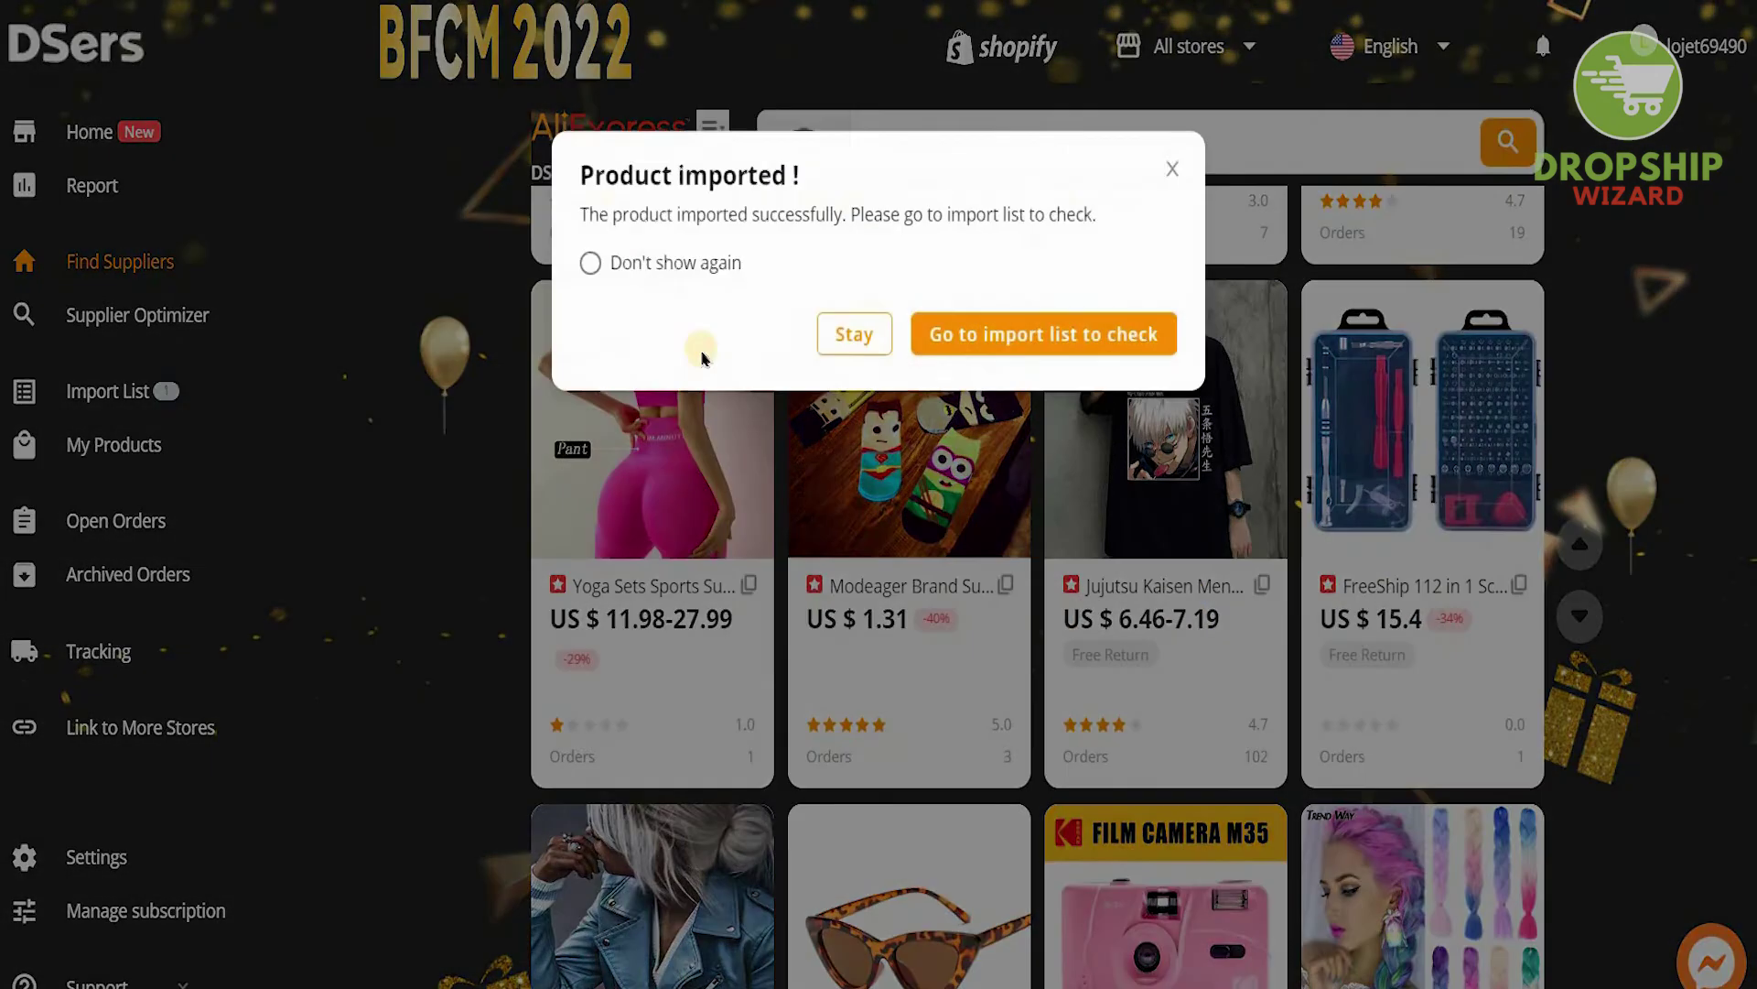
left_click(1000, 506)
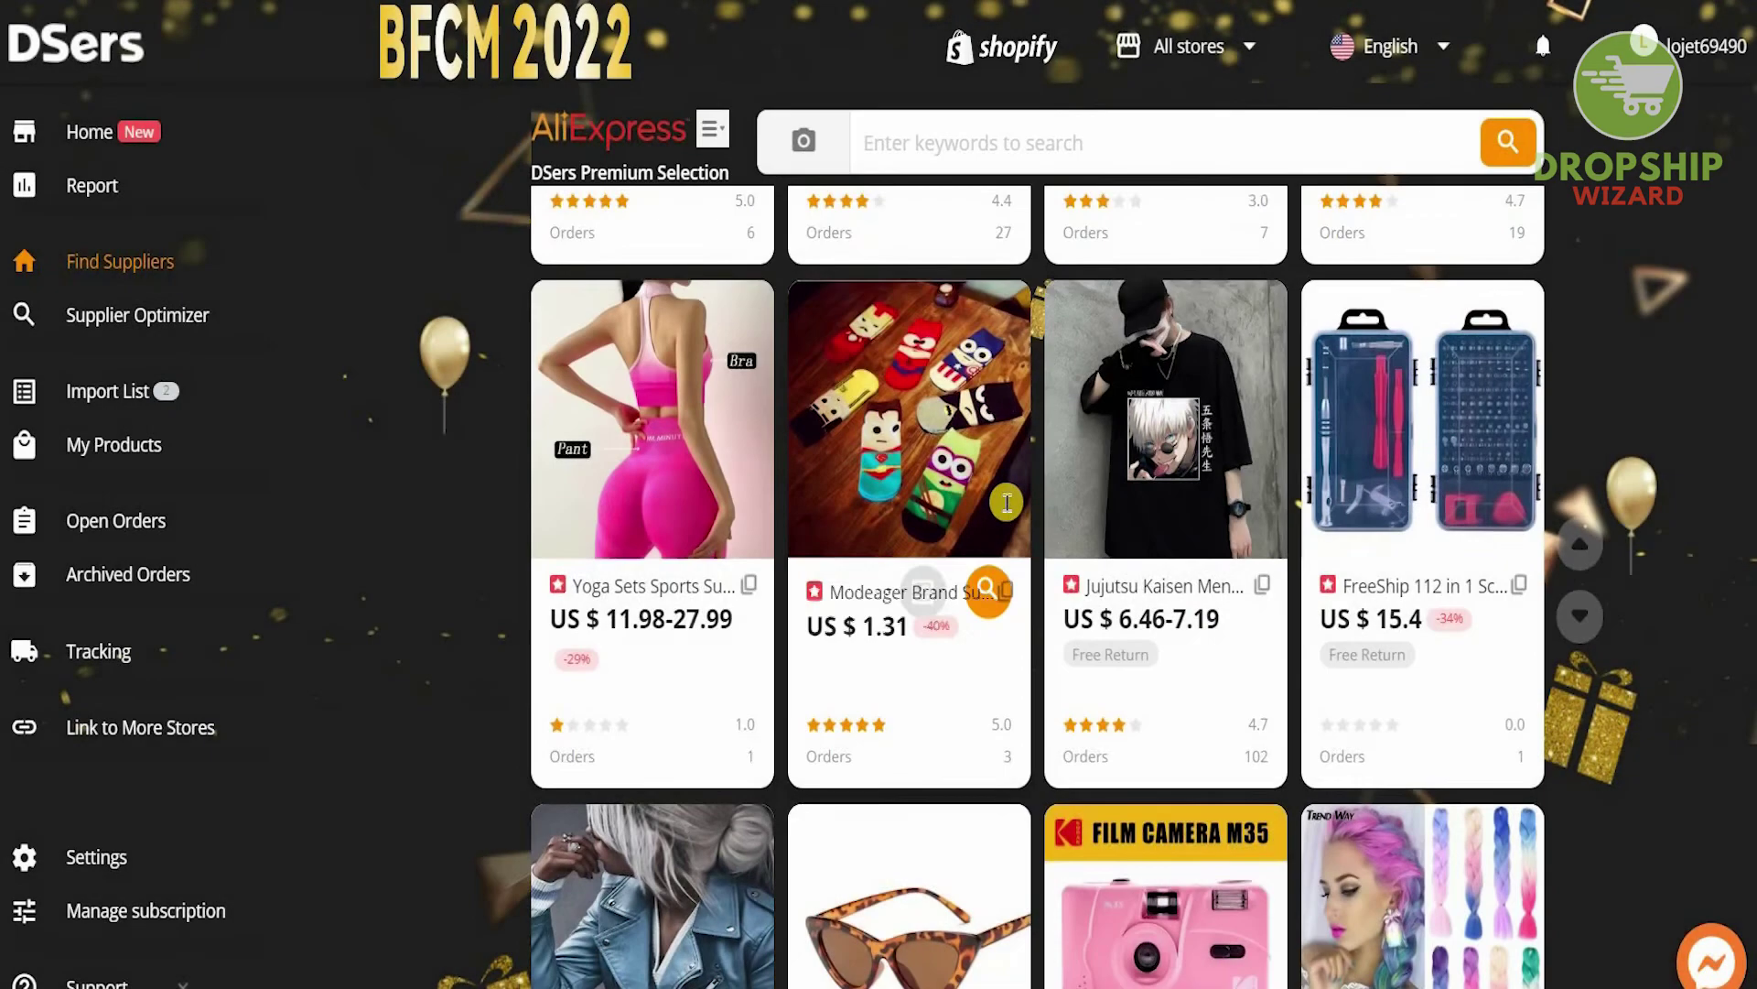
Step: Add the Vintage Cat Eye sunglasses priced at US $2.13 to the import list, and go to that list
scroll(980, 588, "down", 5)
left_click(924, 653)
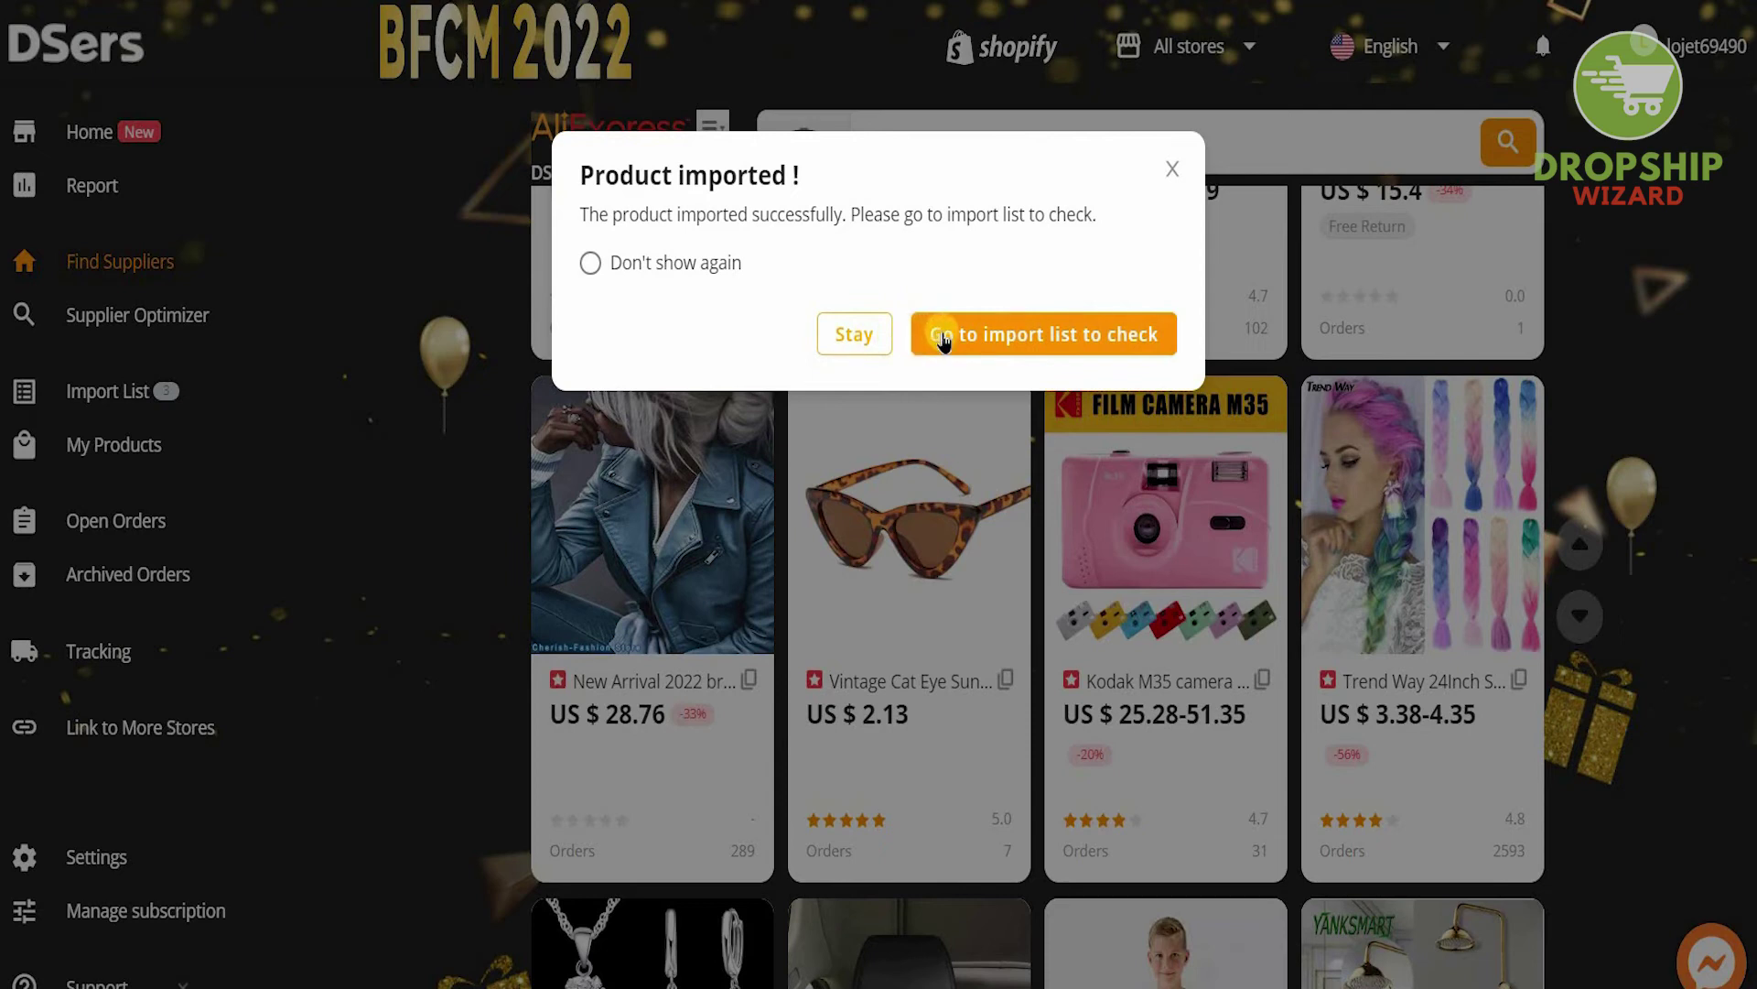
left_click(944, 339)
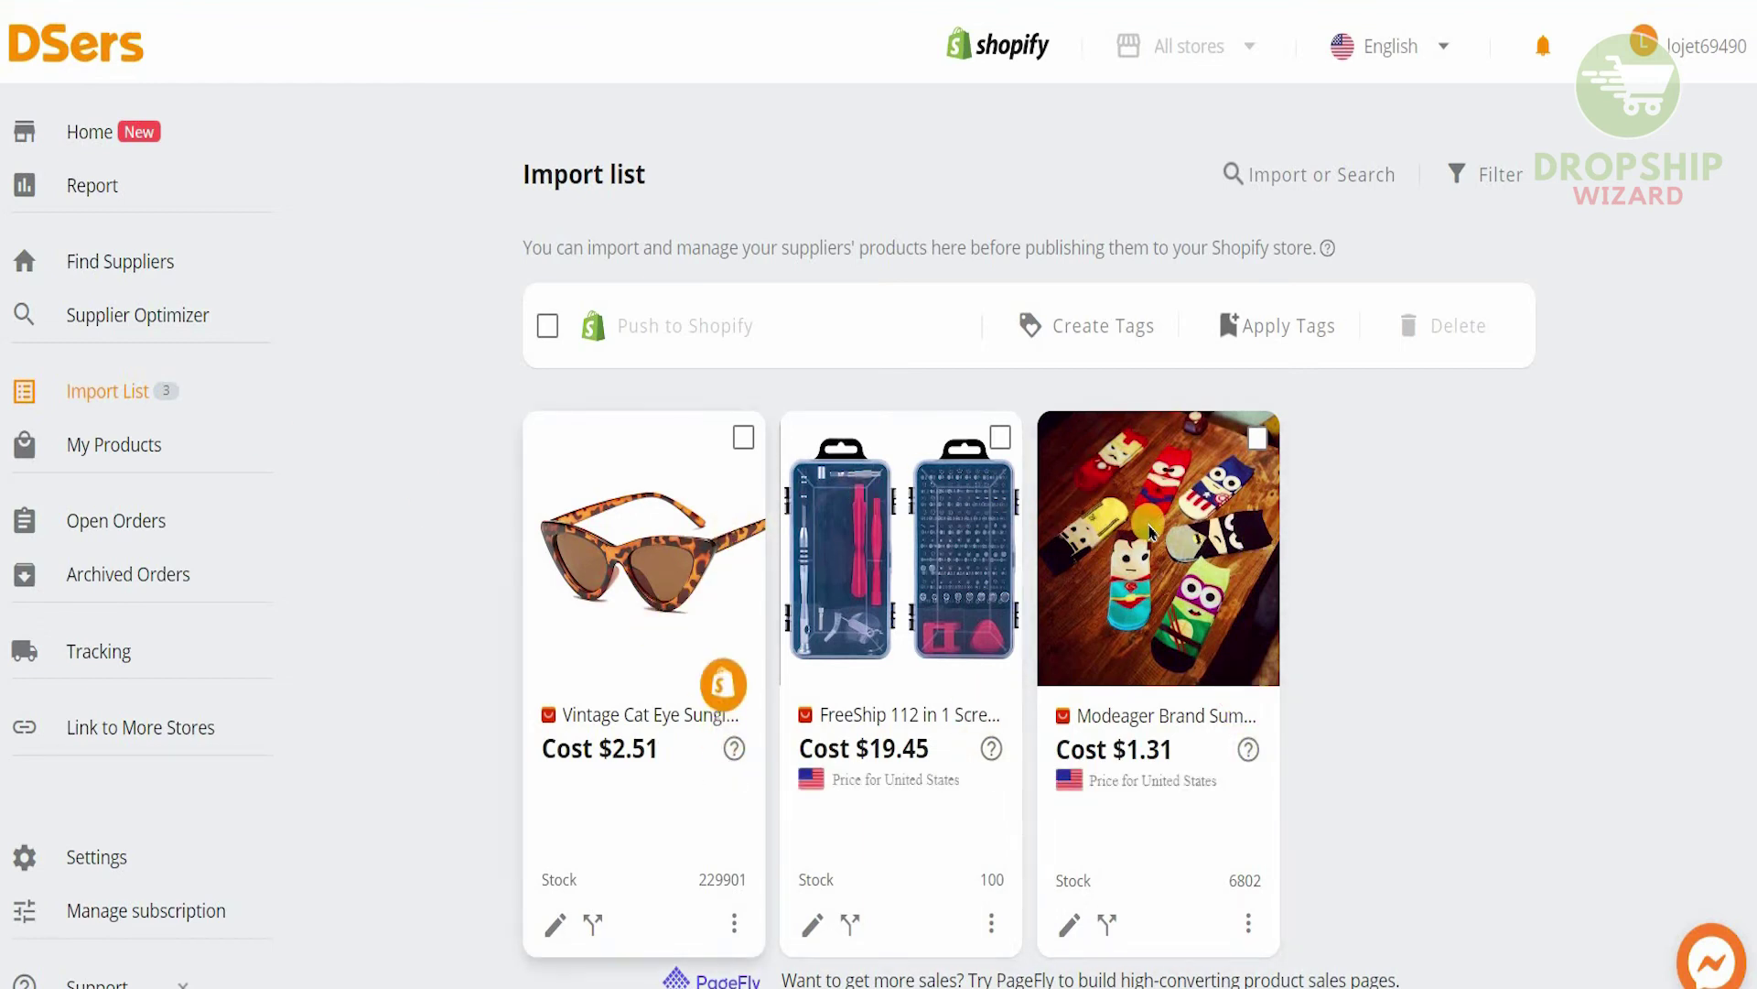
Step: Select the sunglasses, screwdriver set and socks in the import list and open the options for pushing them to Shopify
left_click(743, 437)
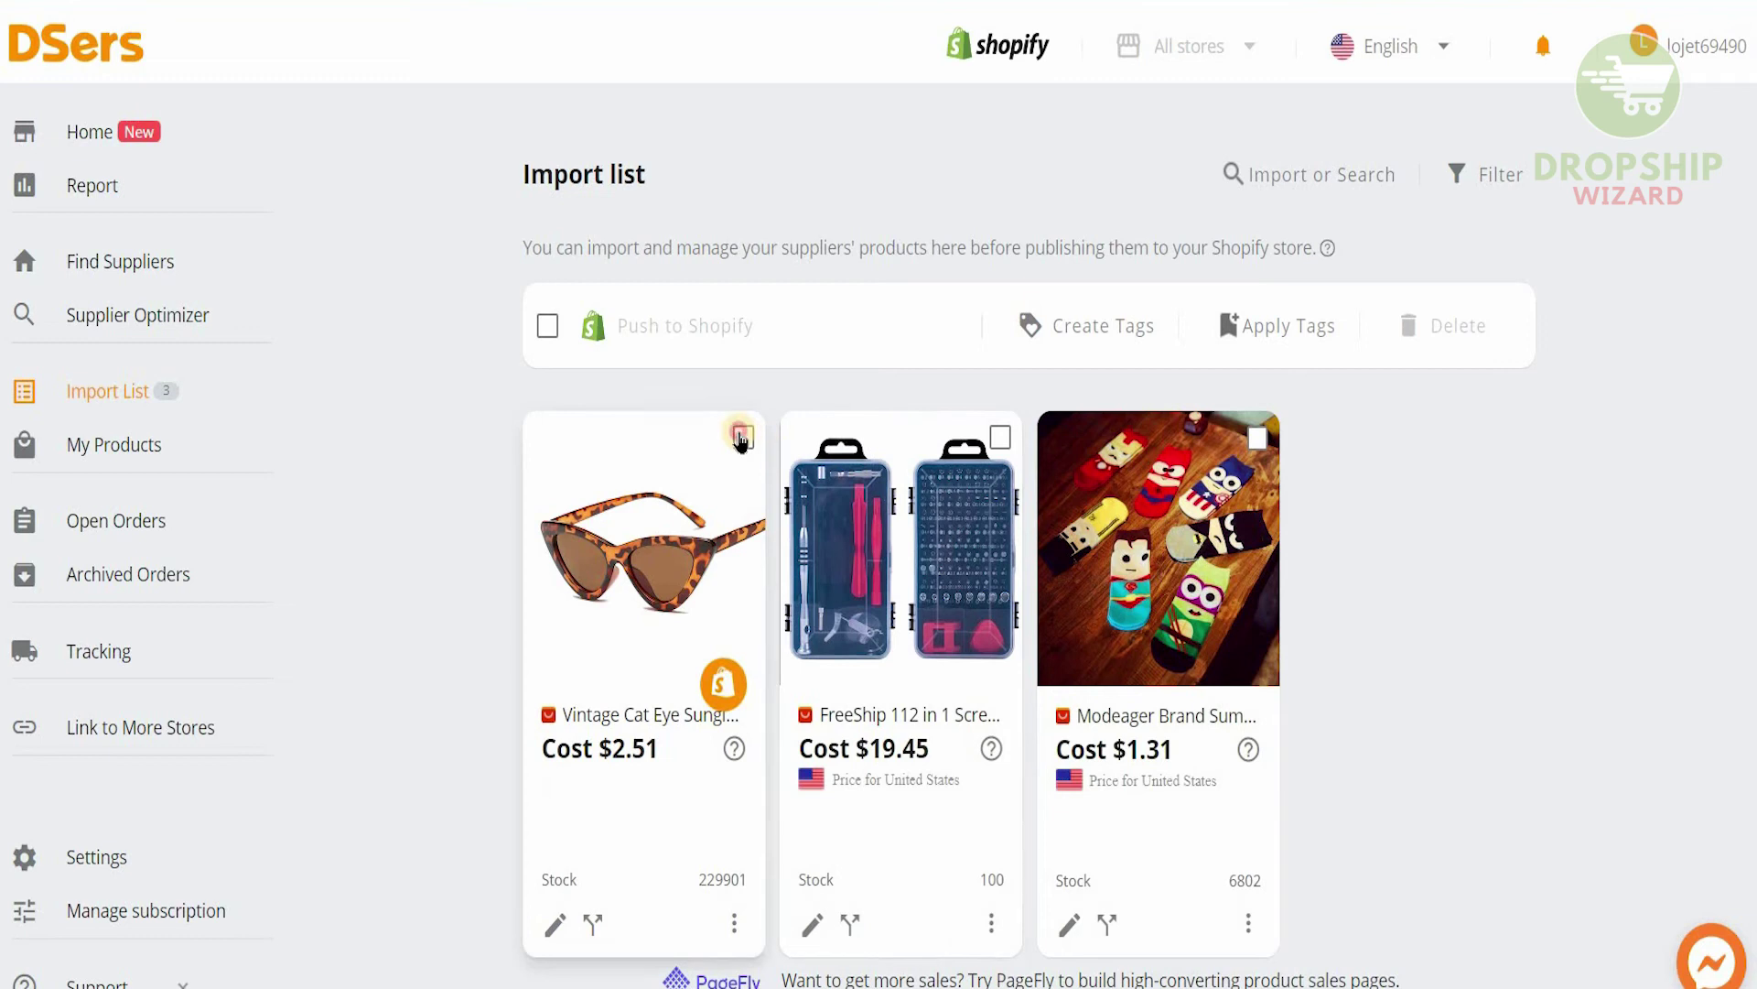
left_click(1002, 438)
left_click(1258, 439)
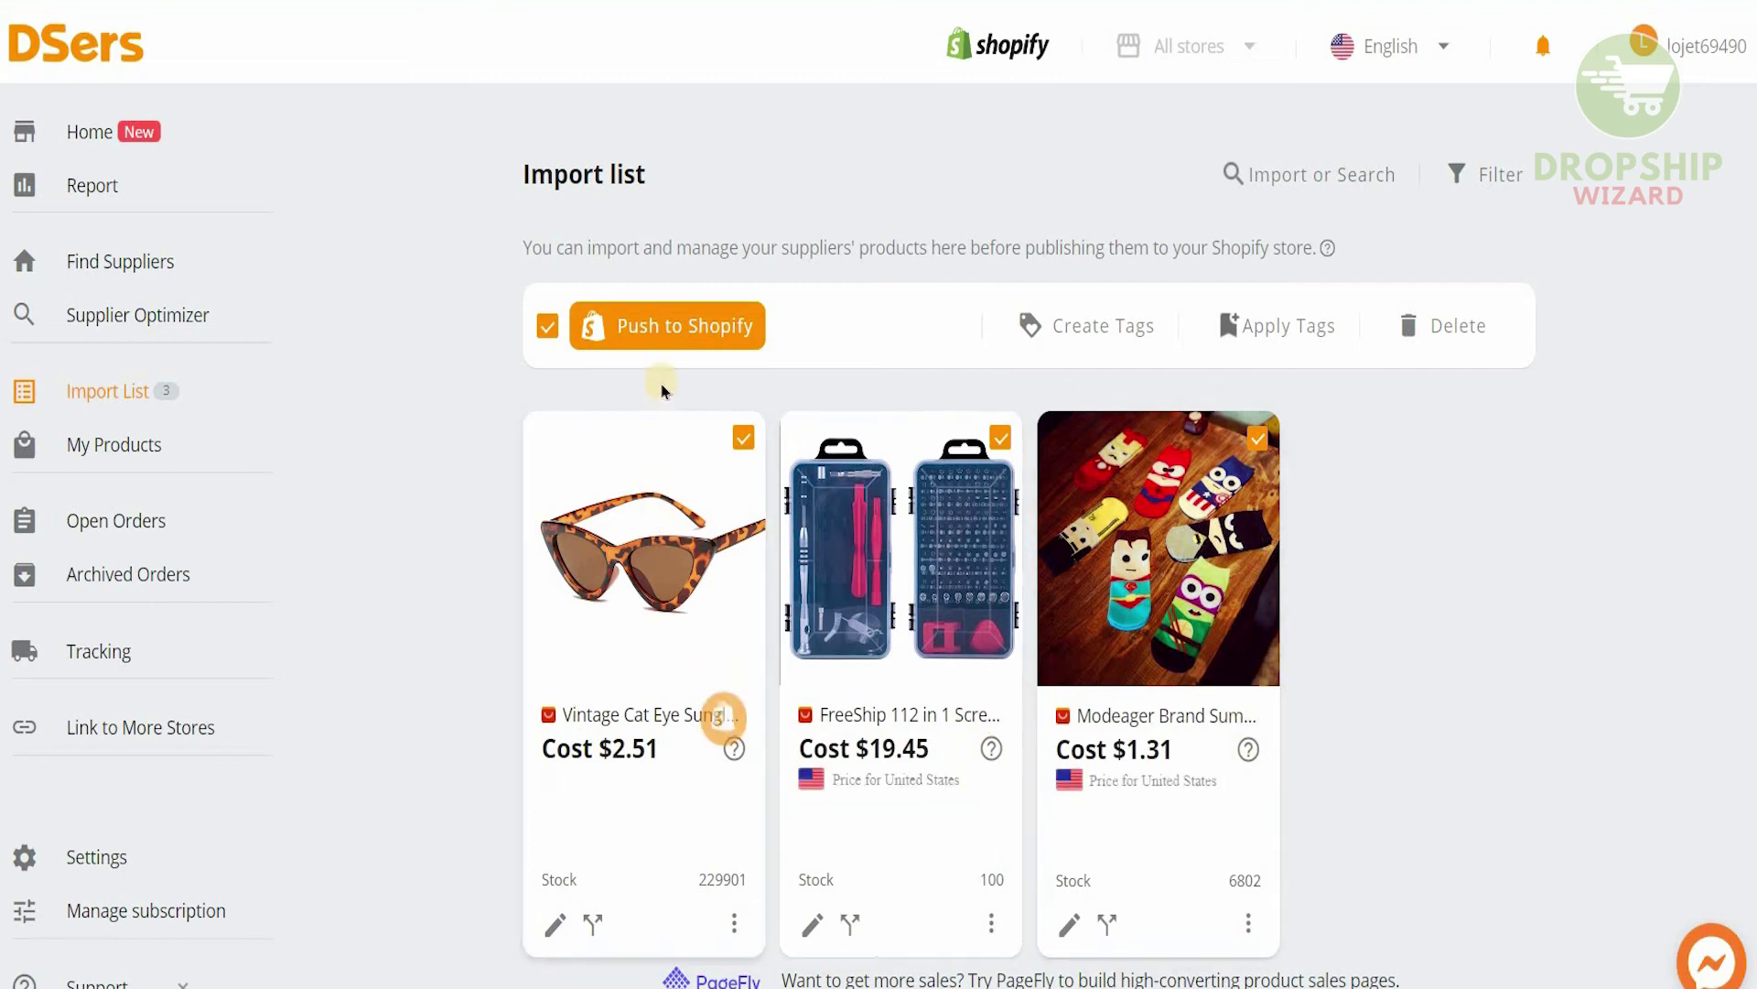
left_click(659, 352)
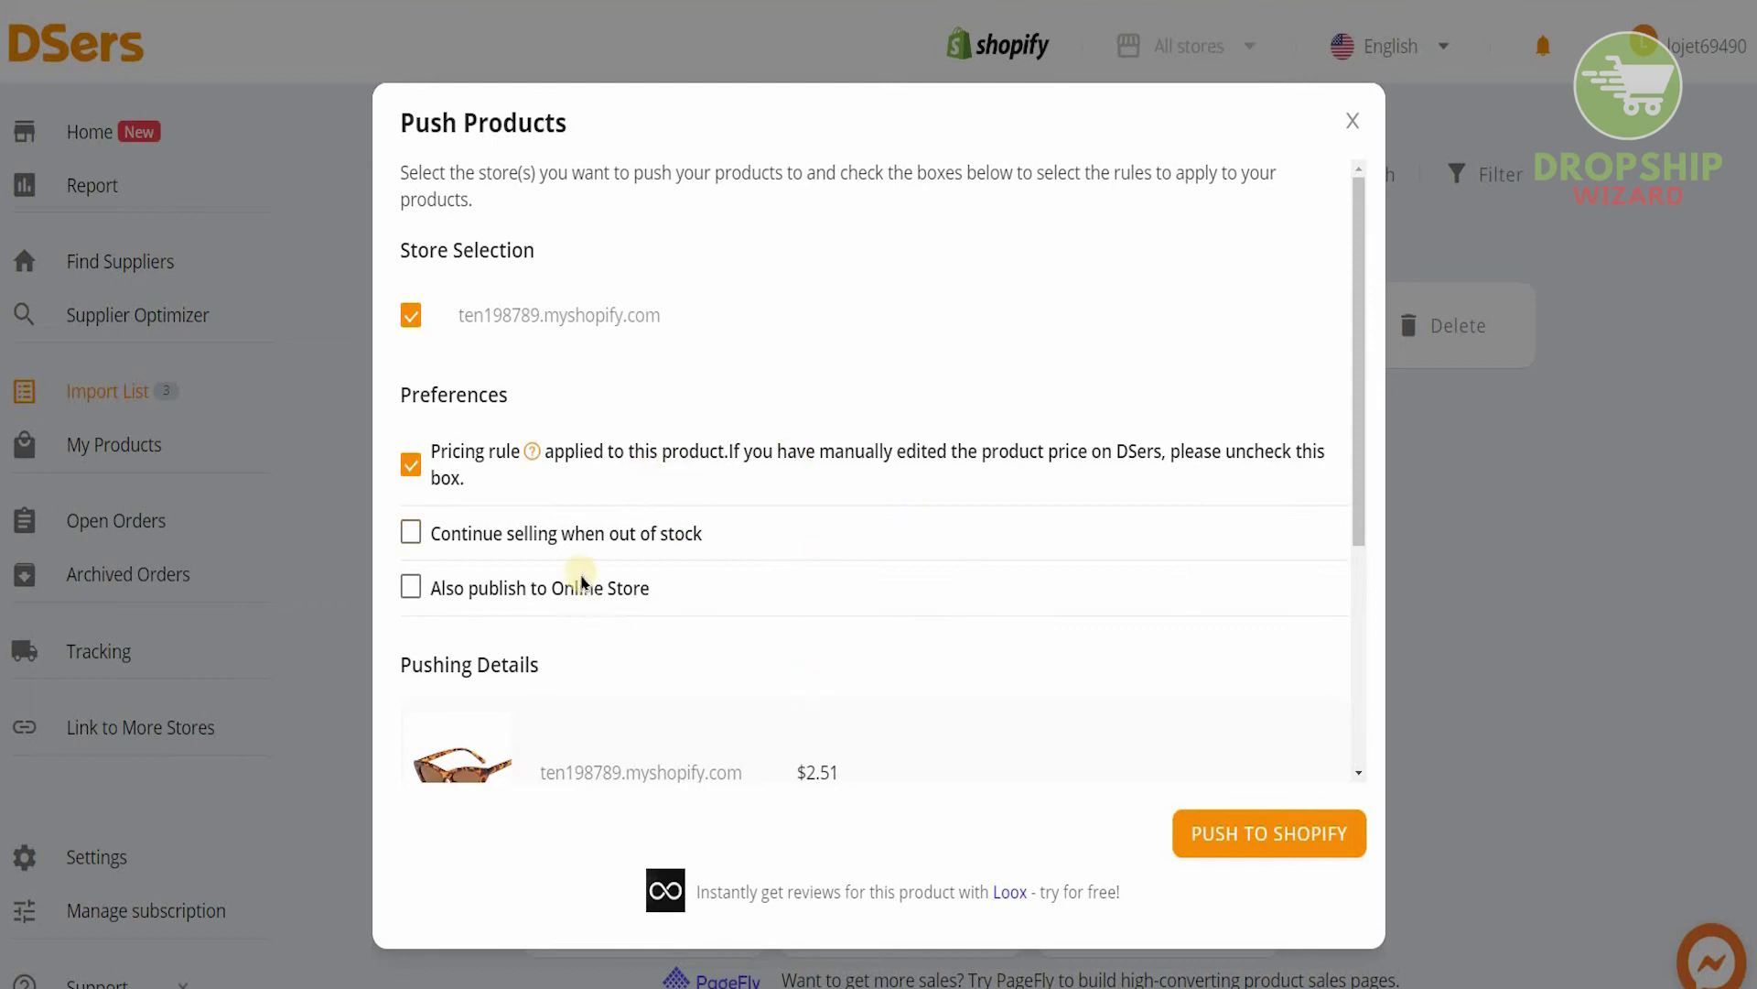
Step: Allow the products to continue selling when out of stock, review the pushing details, and push them to the Shopify store
left_click(588, 540)
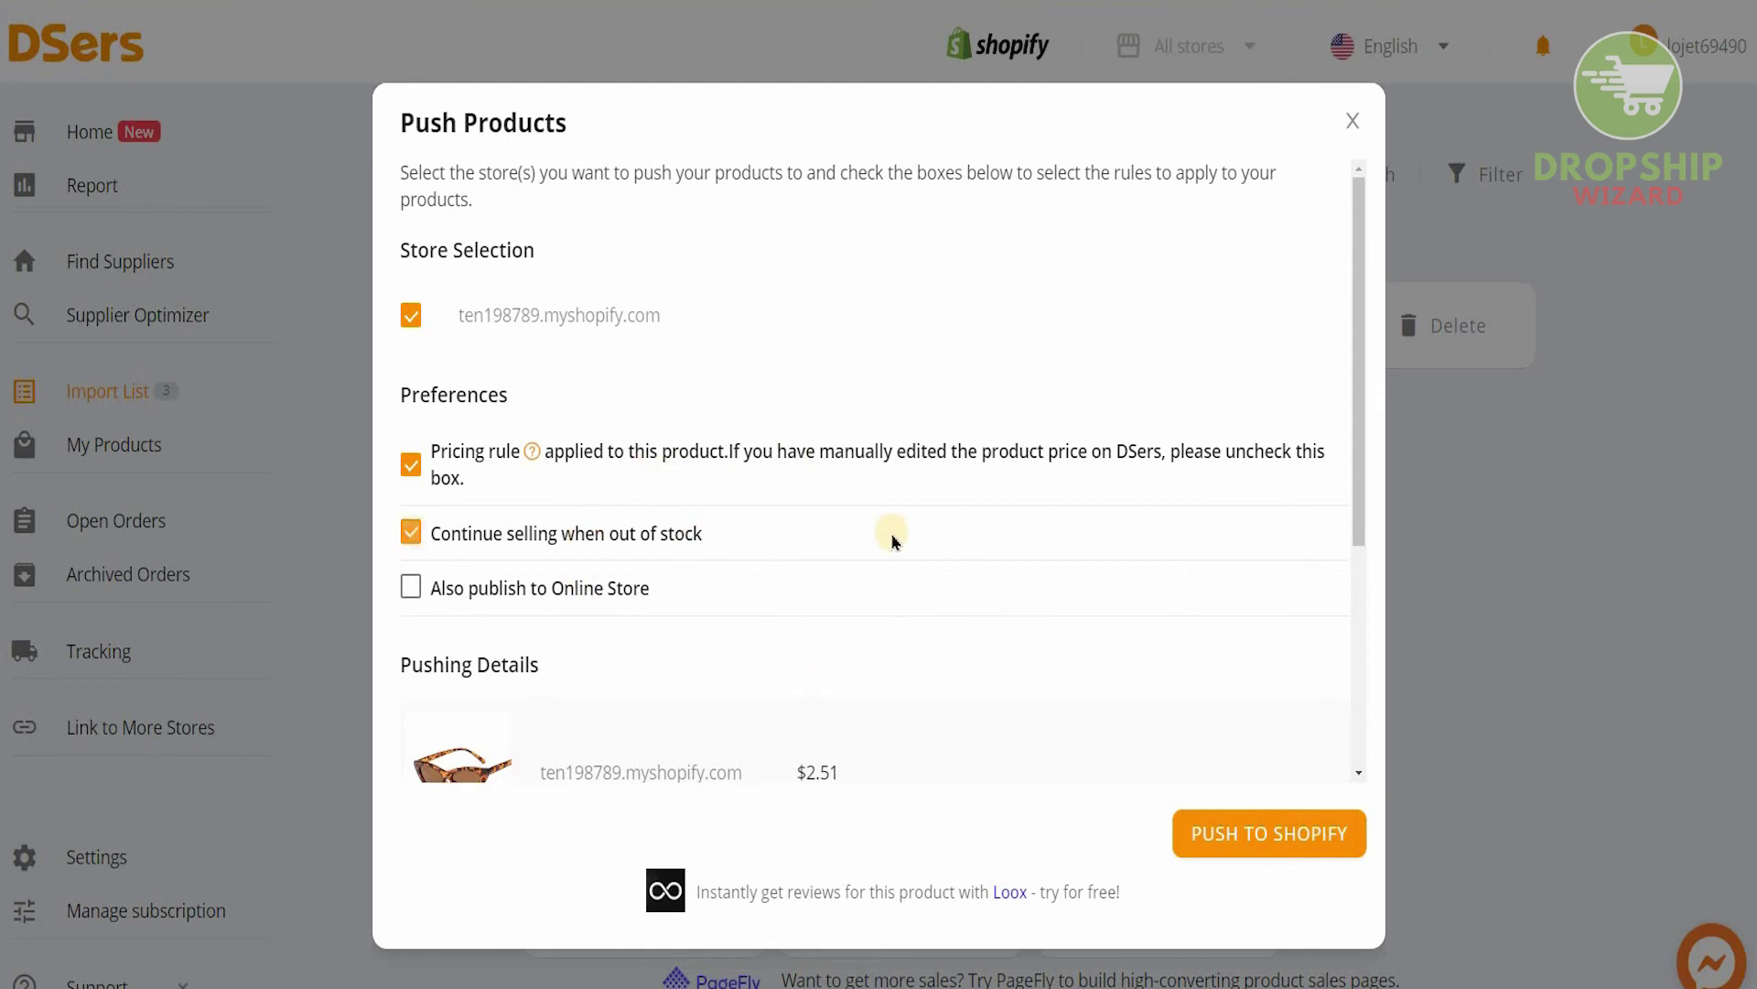
scroll(896, 542, "down", 4)
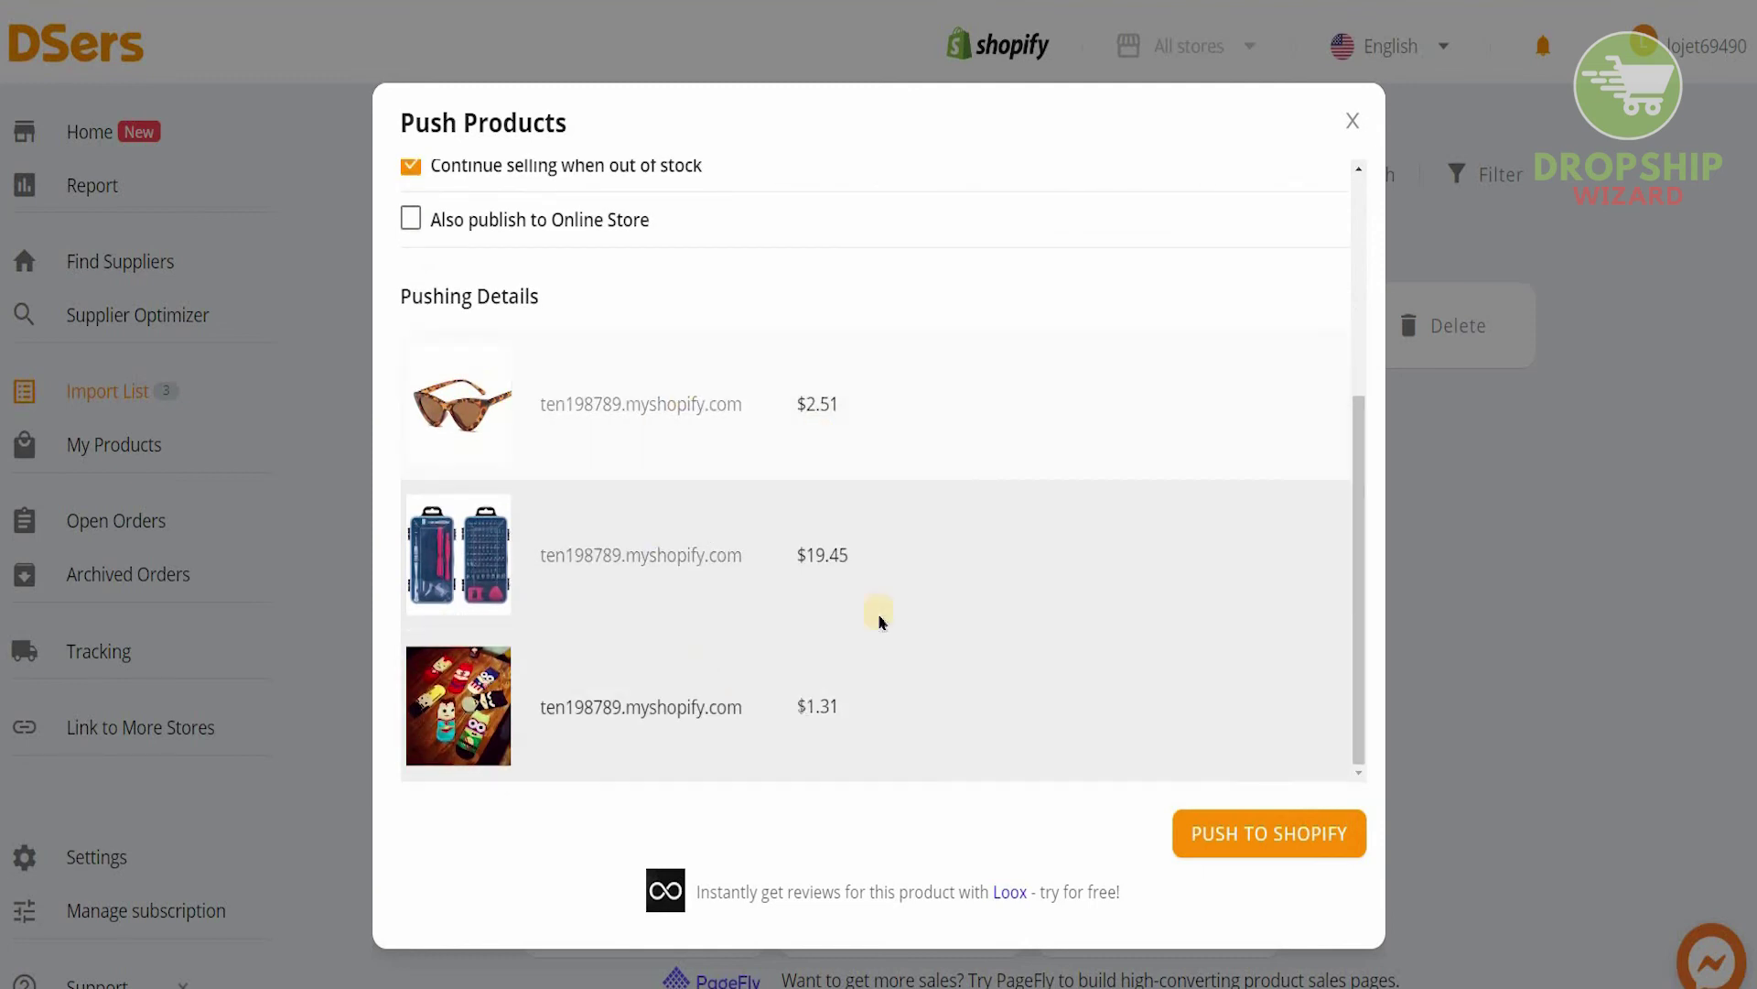
scroll(850, 413, "up", 5)
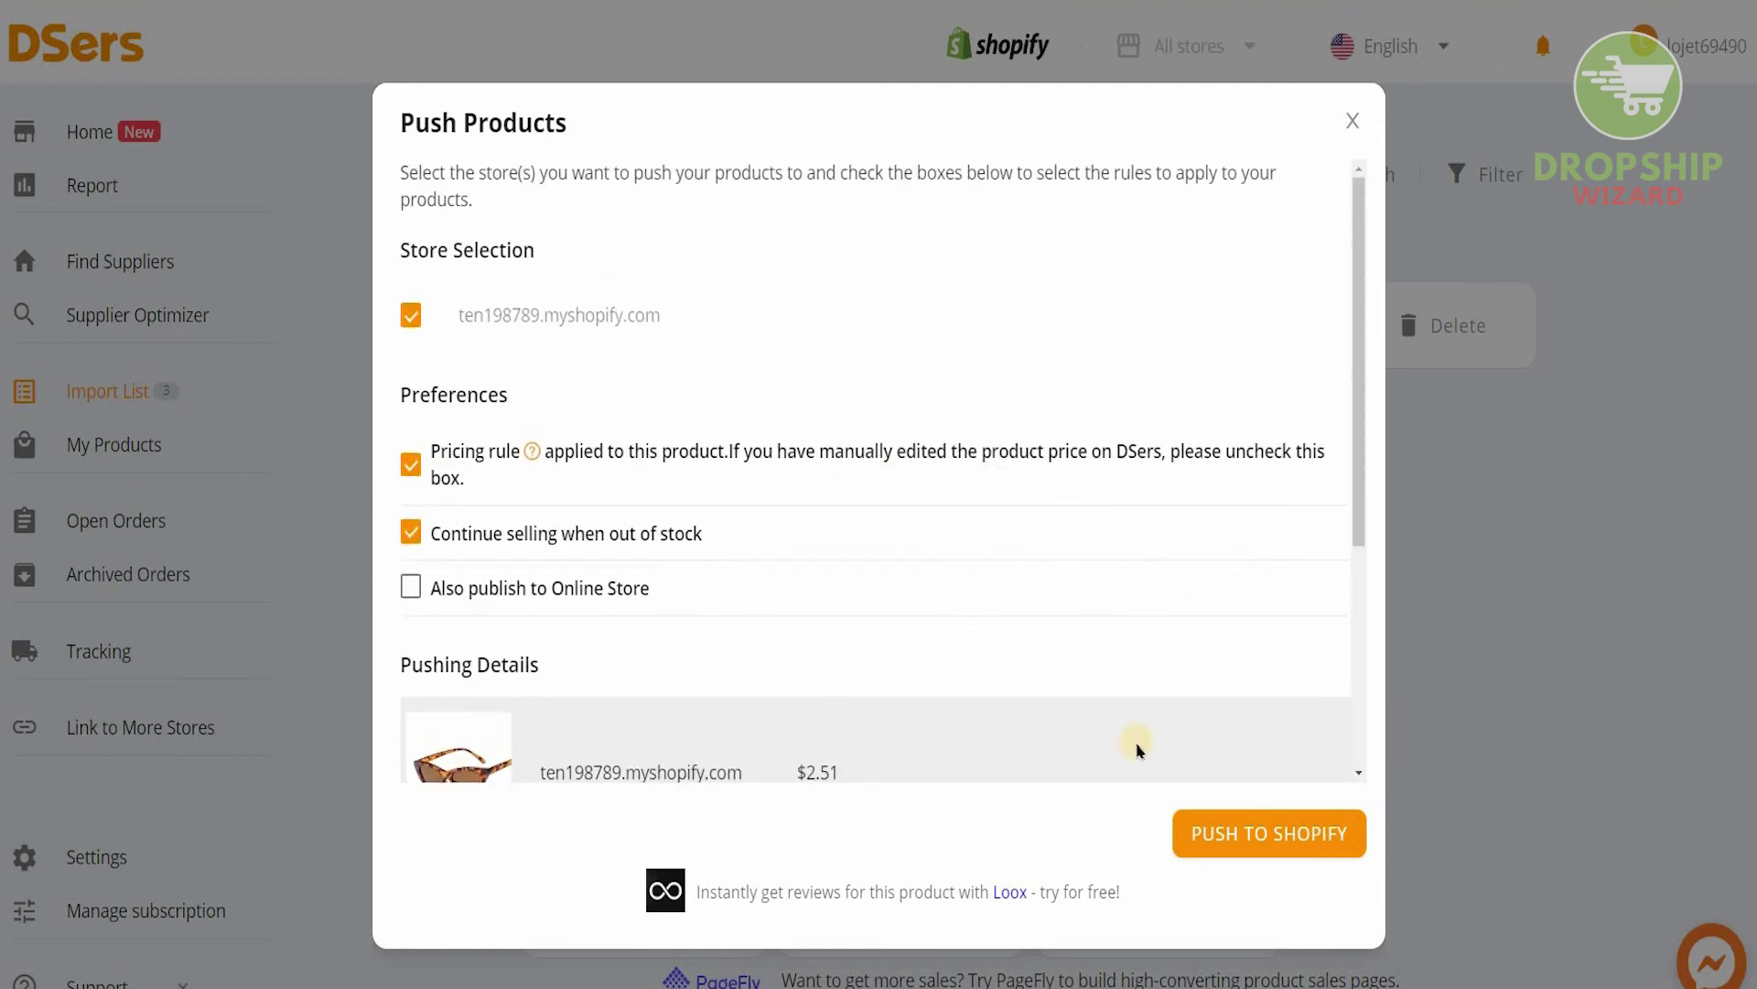
left_click(1241, 838)
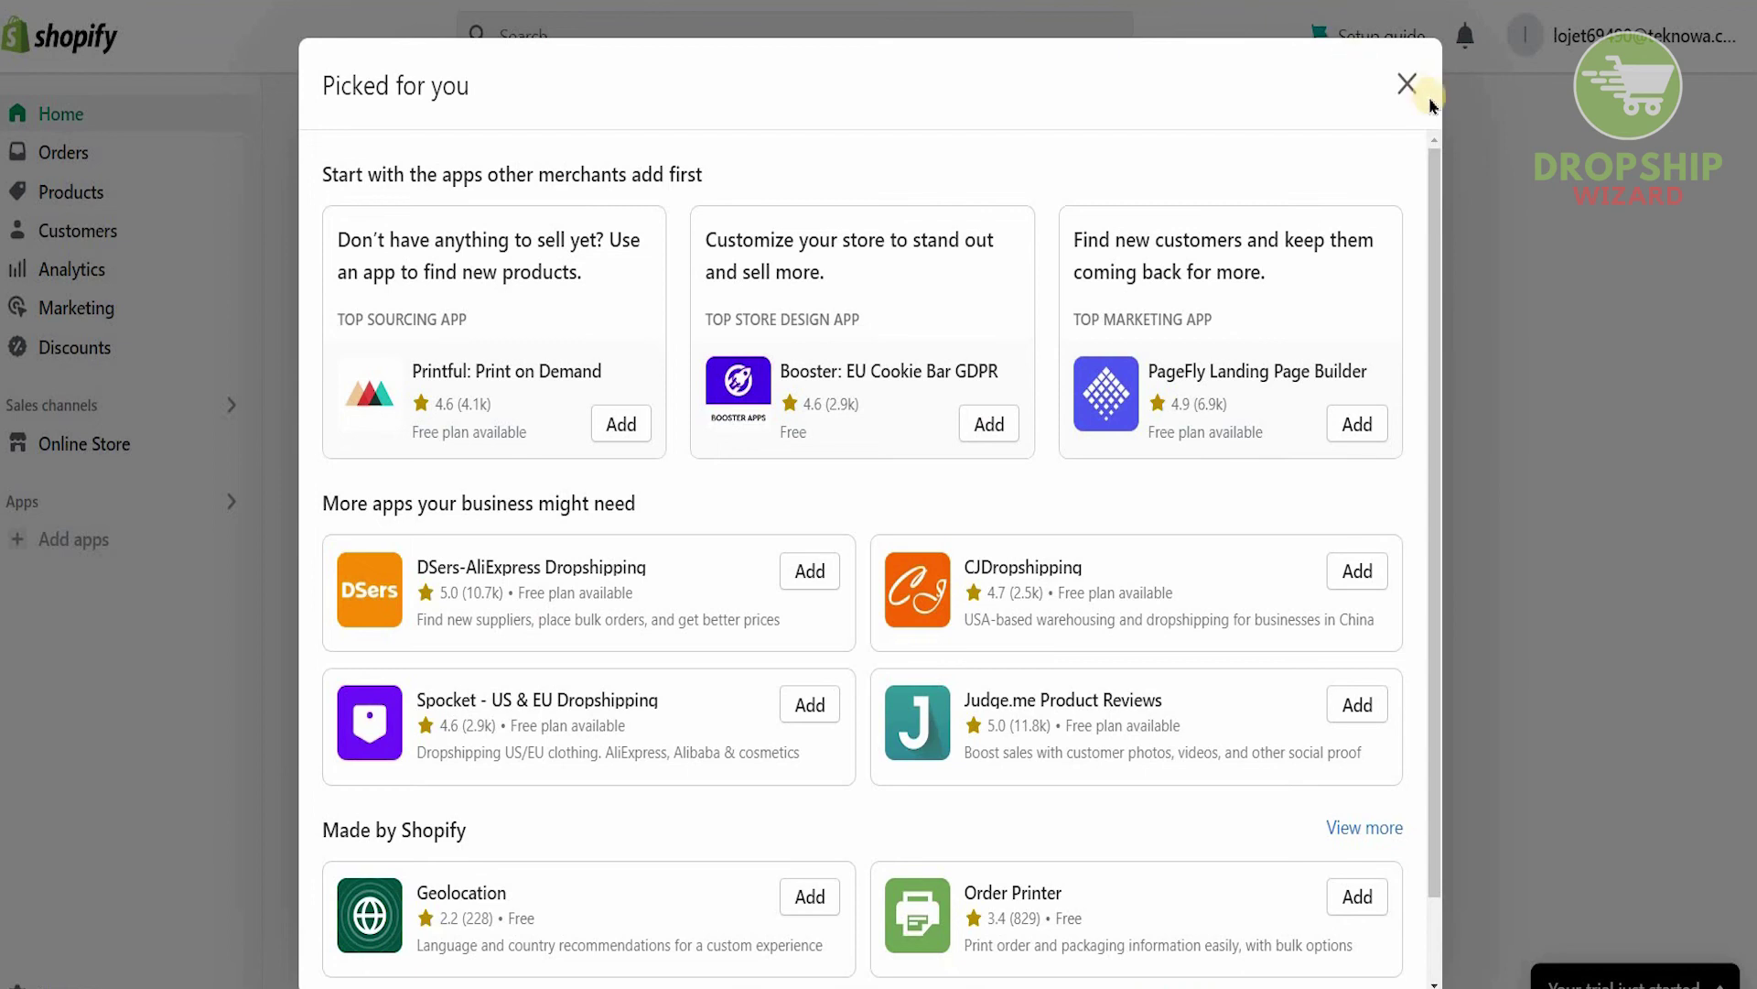
Step: In the Shopify admin, dismiss the app suggestions and open the Vintage Cat Eye Sunglasses from the store's products
left_click(1406, 79)
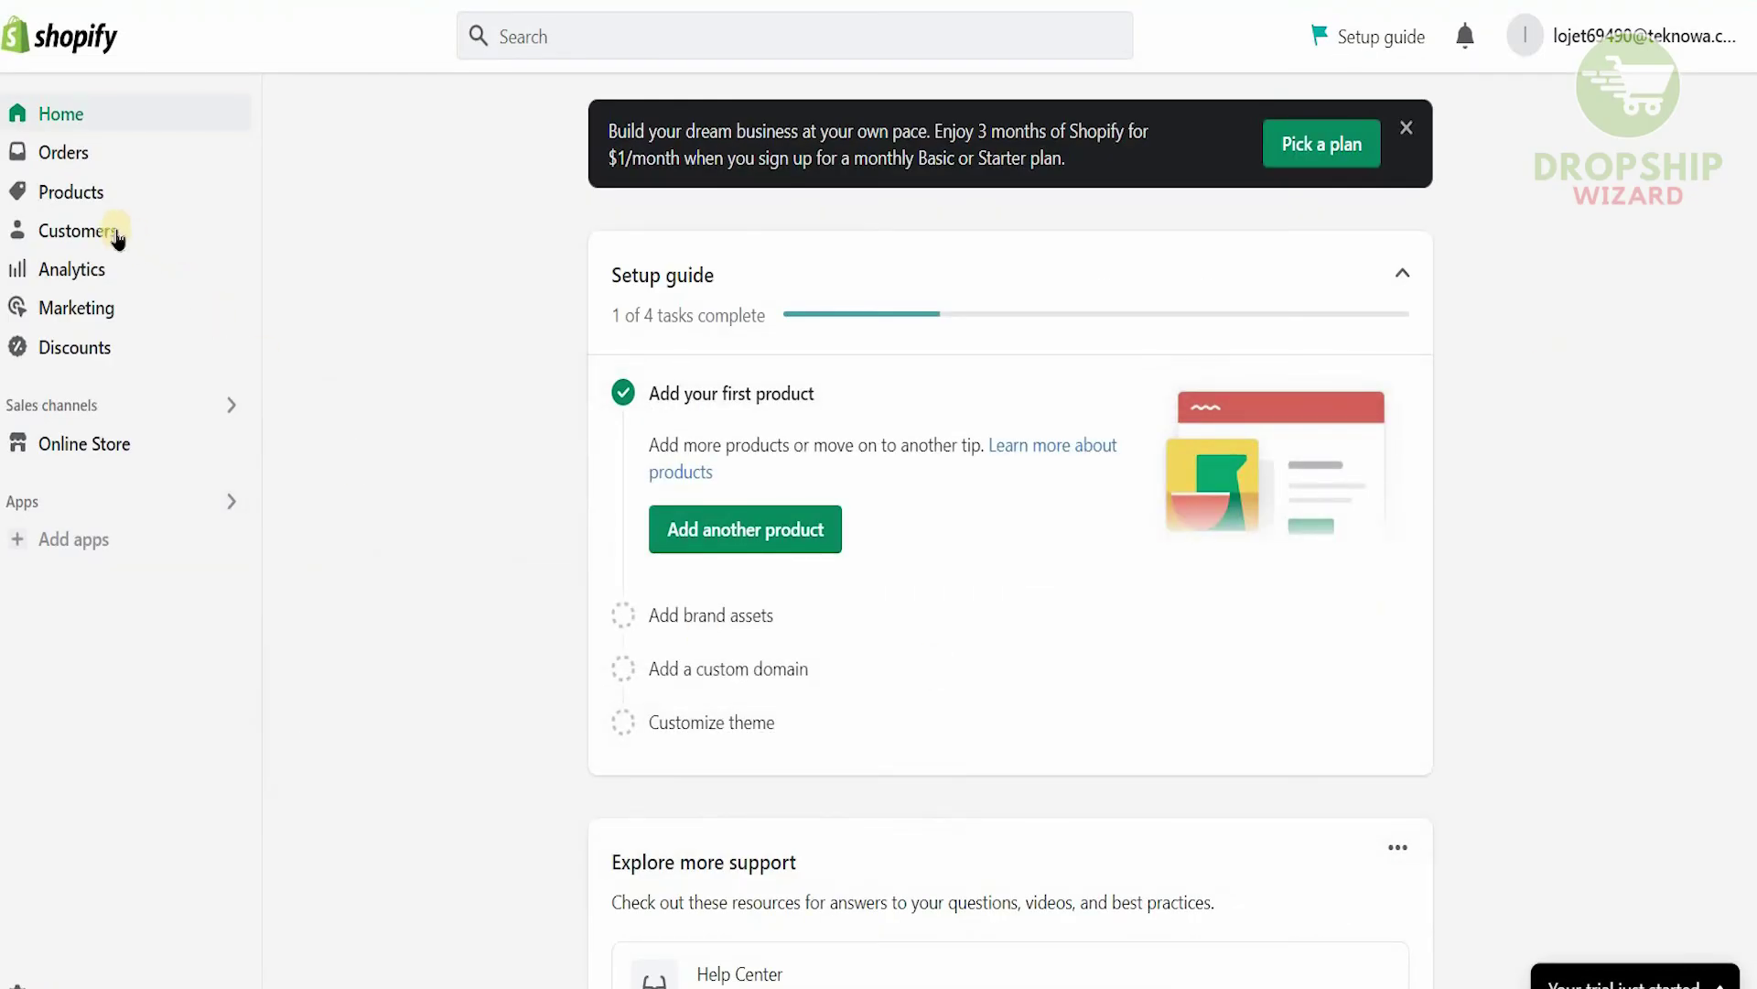
left_click(98, 196)
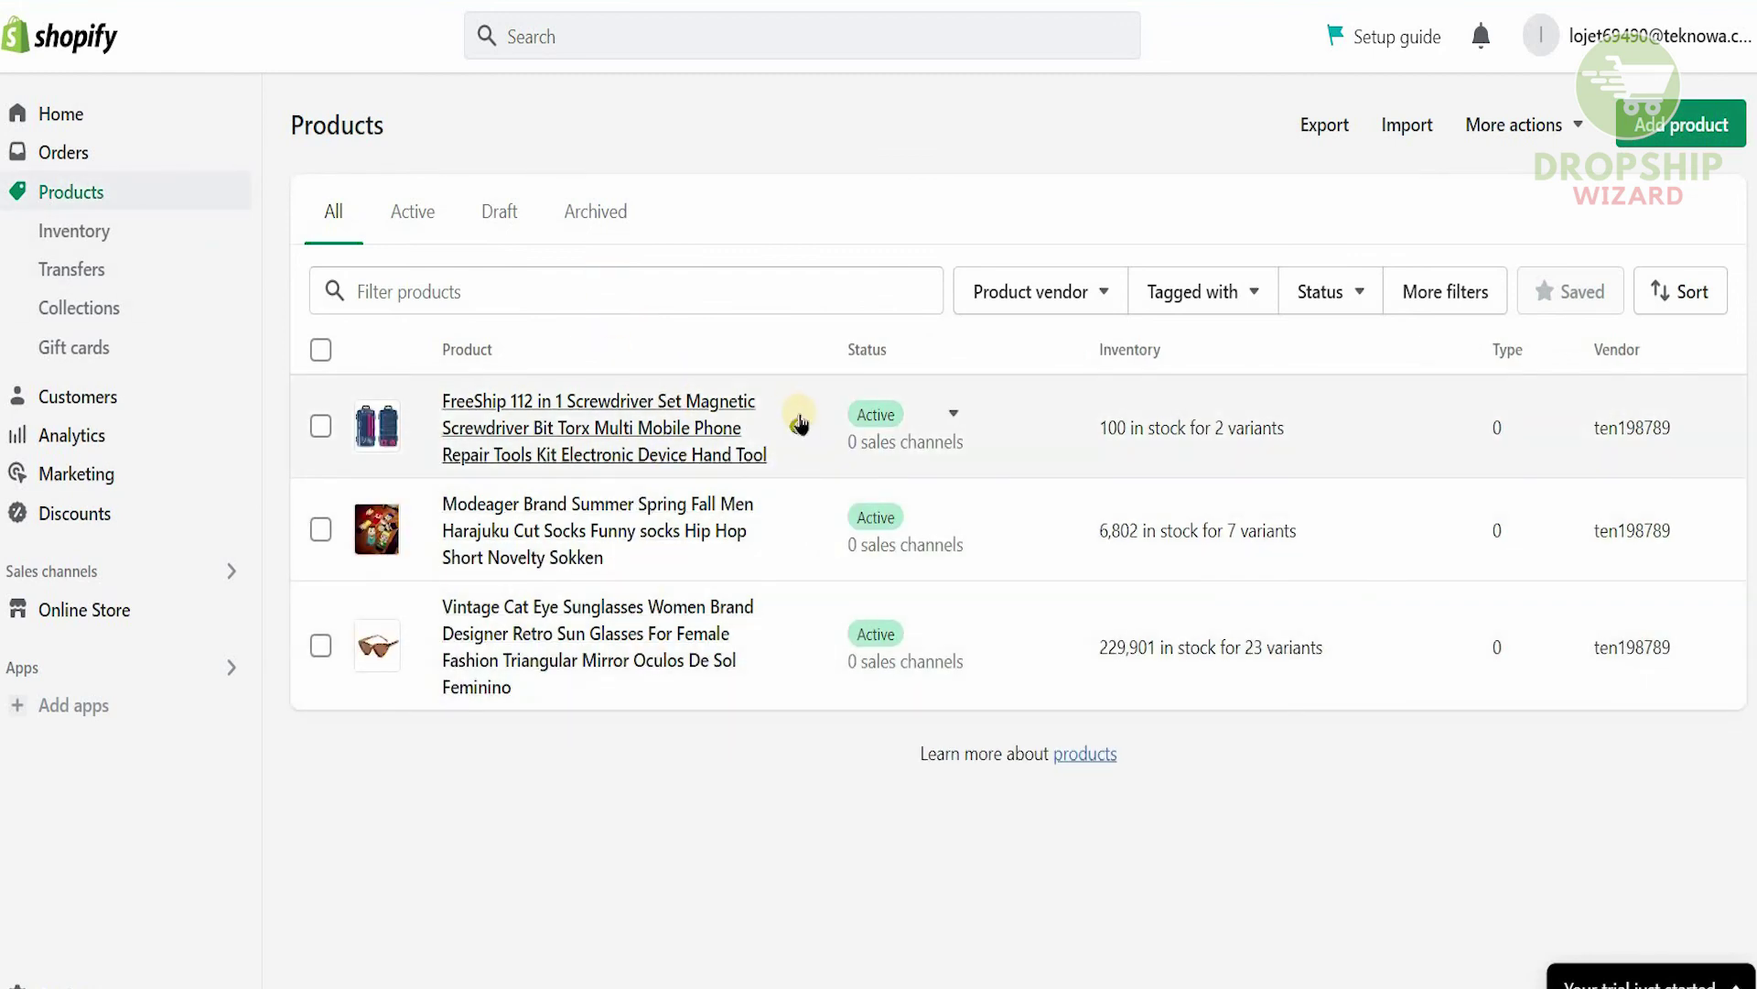
left_click(798, 646)
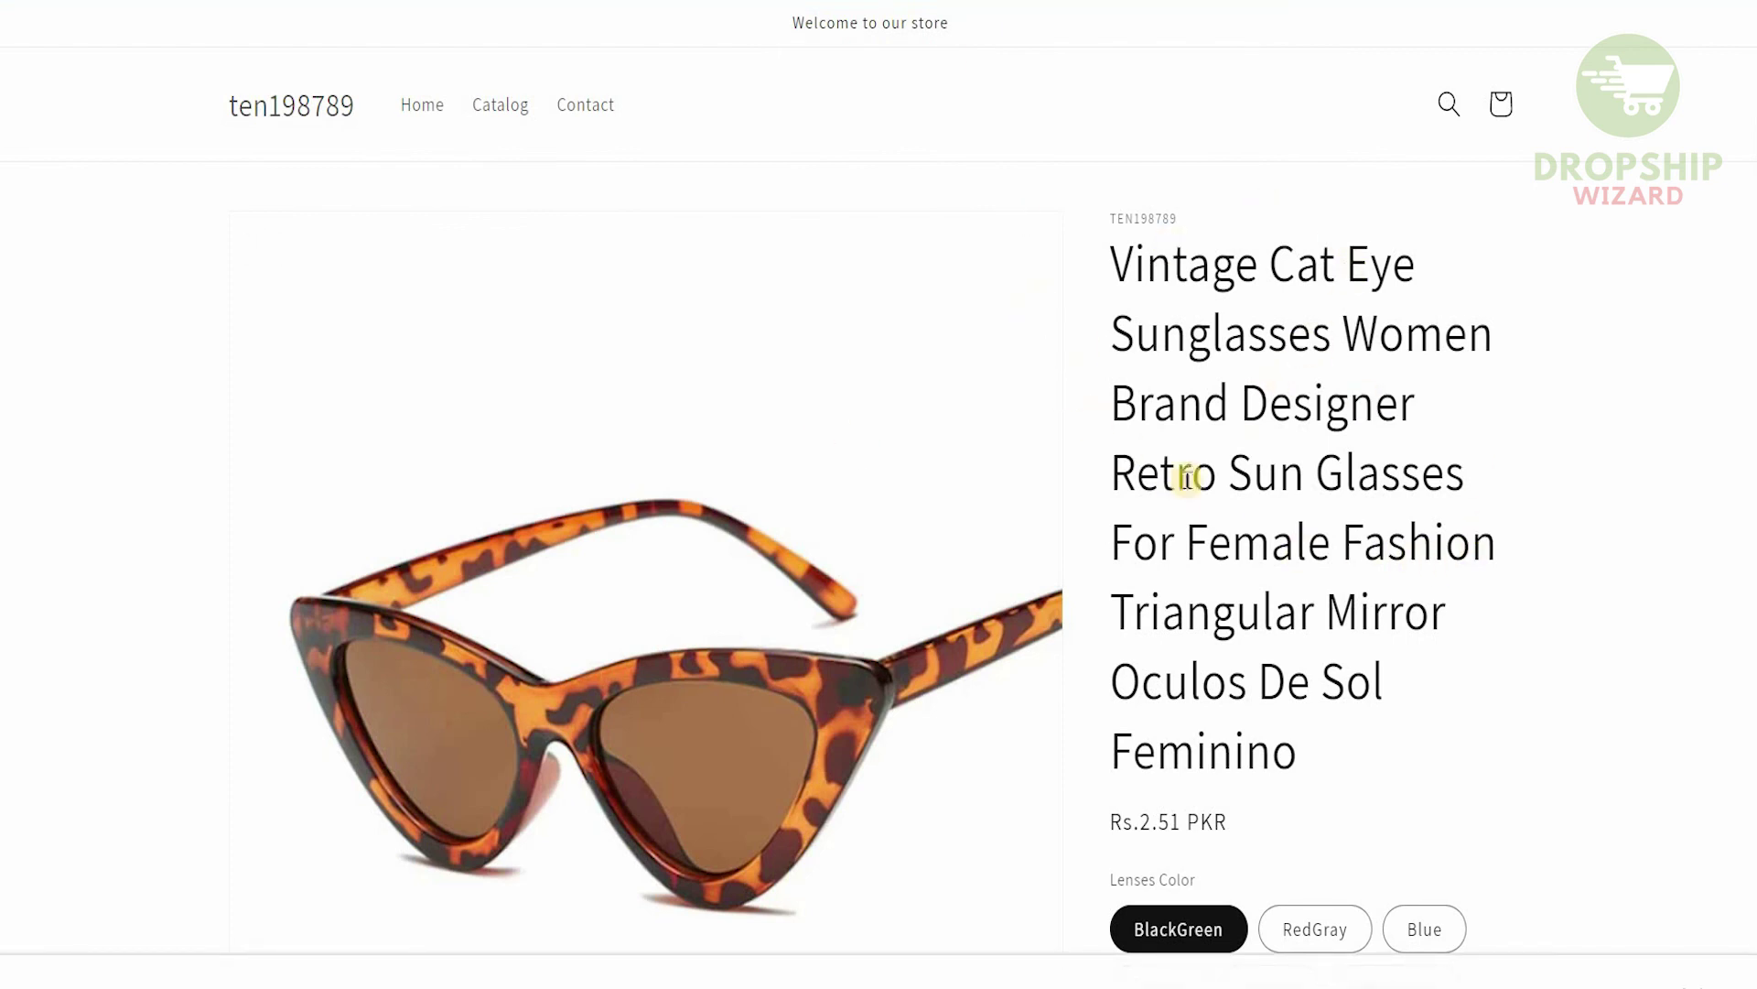
Step: Examine the sunglasses' storefront page, including the price, lens color options, specifications and Materials section
scroll(1154, 482, "down", 7)
scroll(1247, 282, "down", 5)
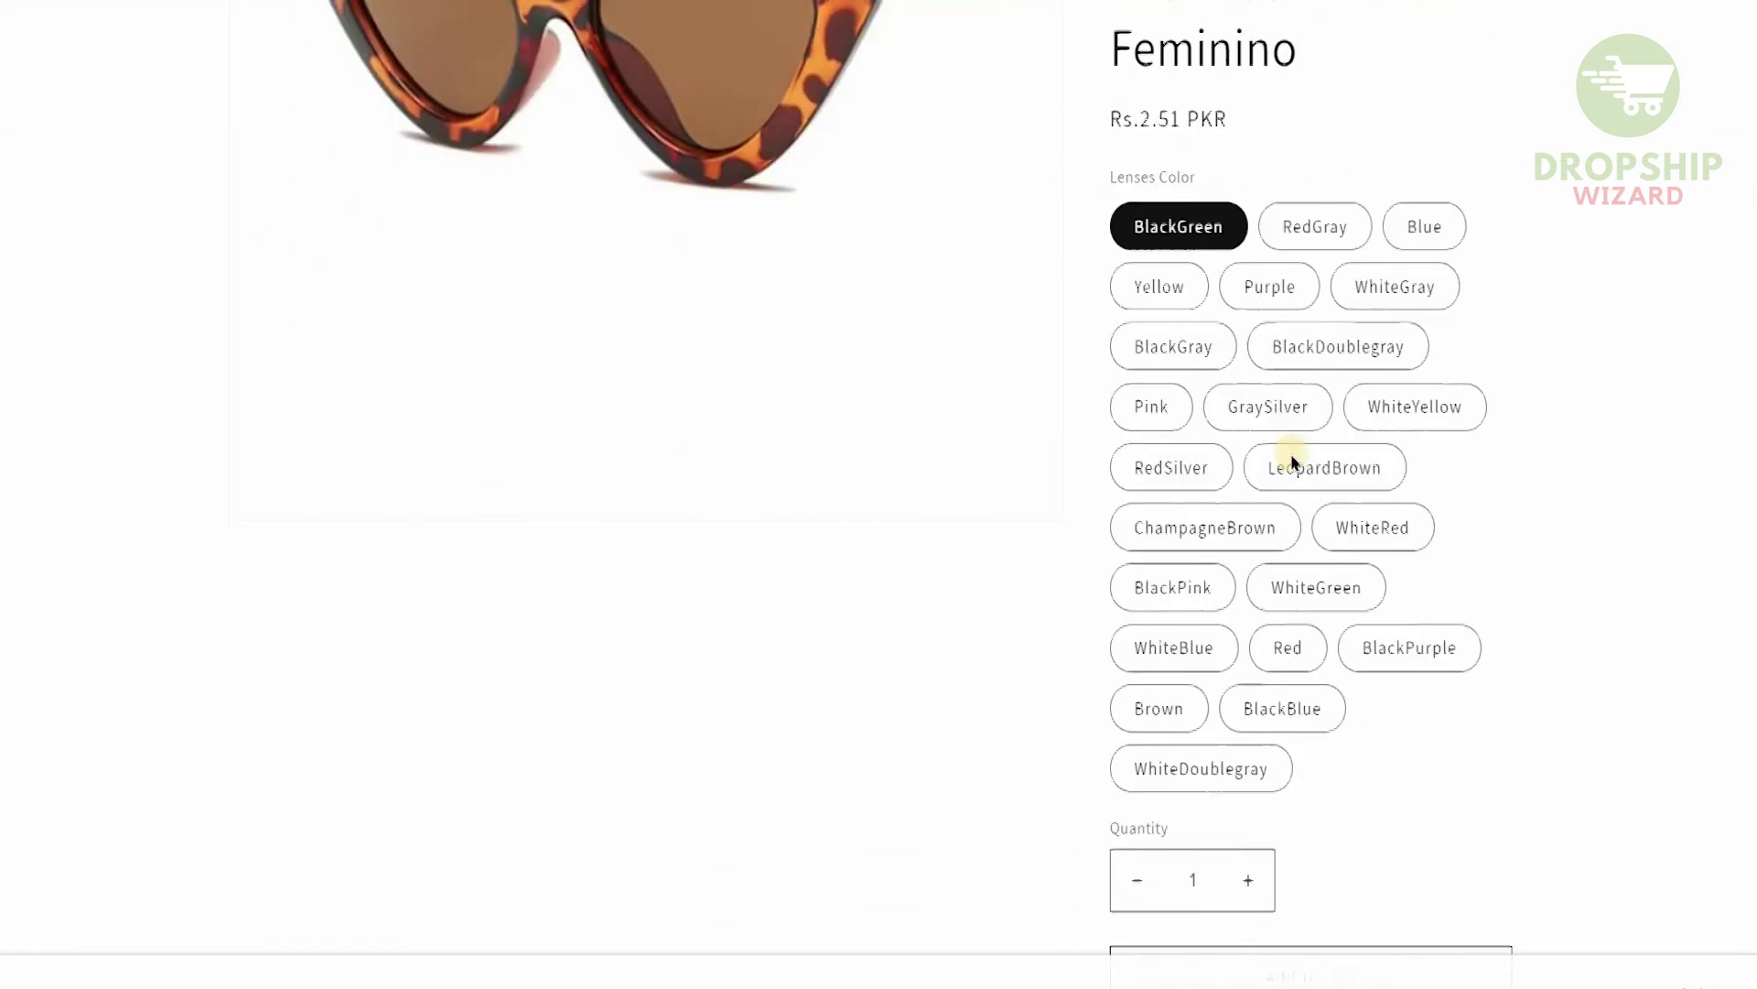
scroll(1323, 511, "down", 6)
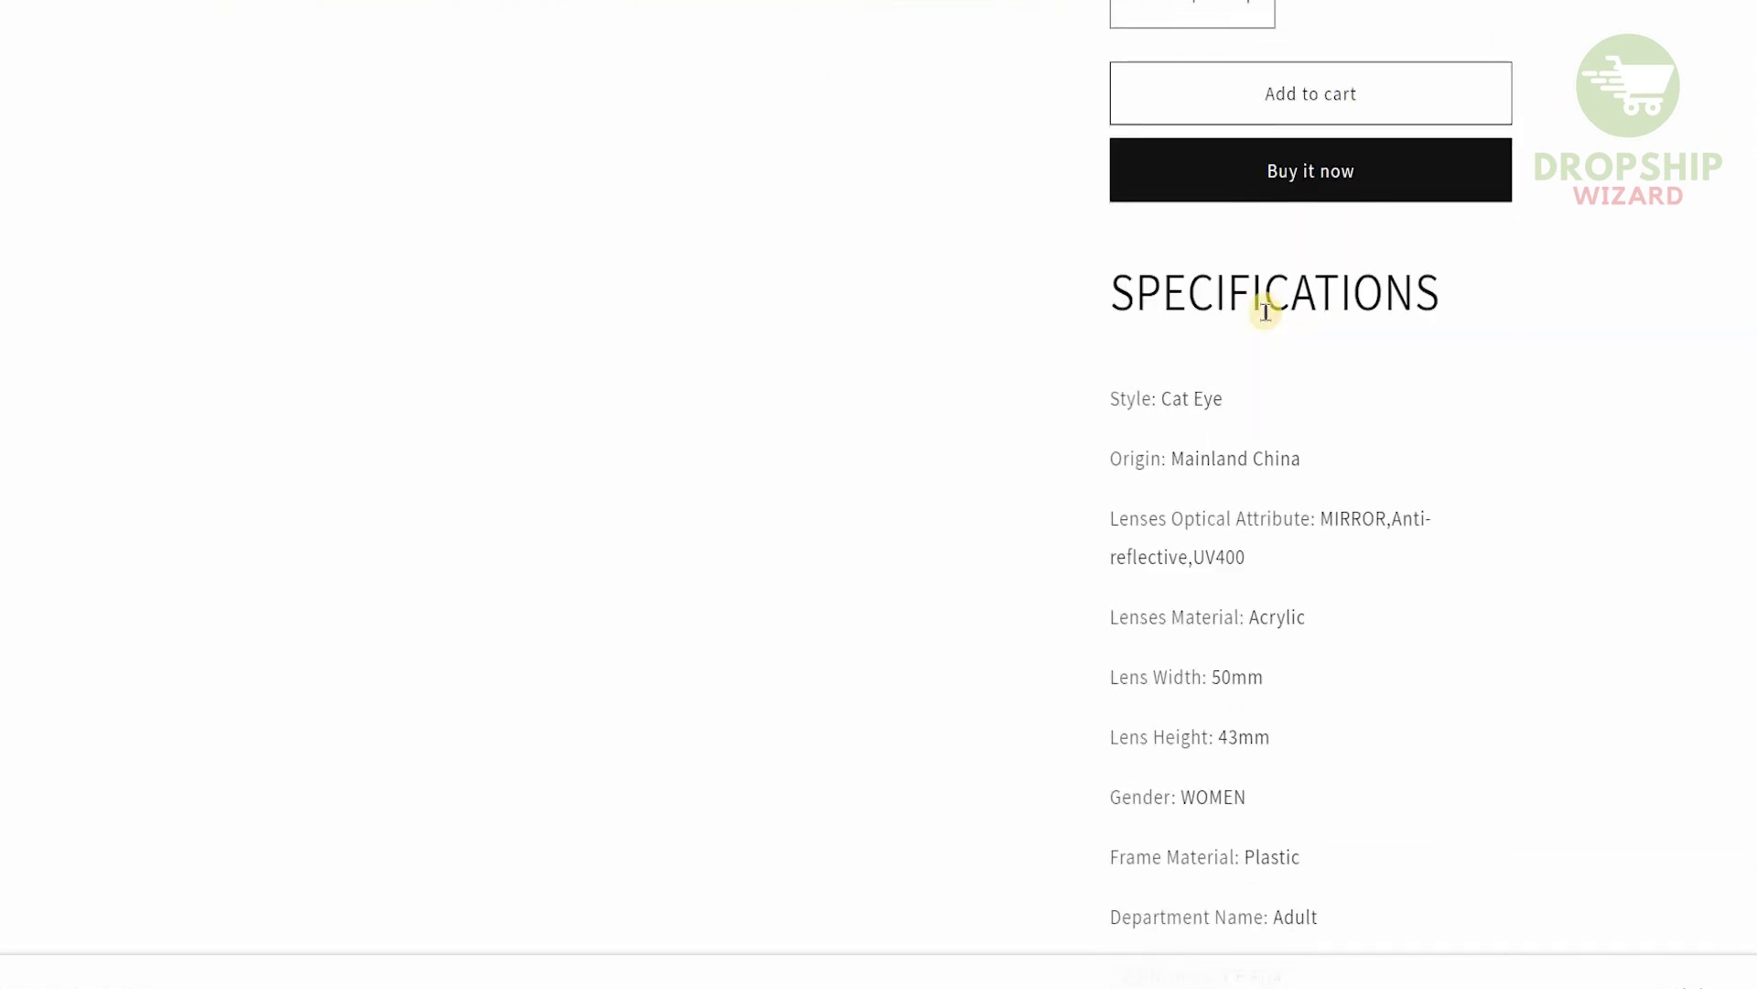
scroll(1265, 311, "down", 6)
left_click(1360, 591)
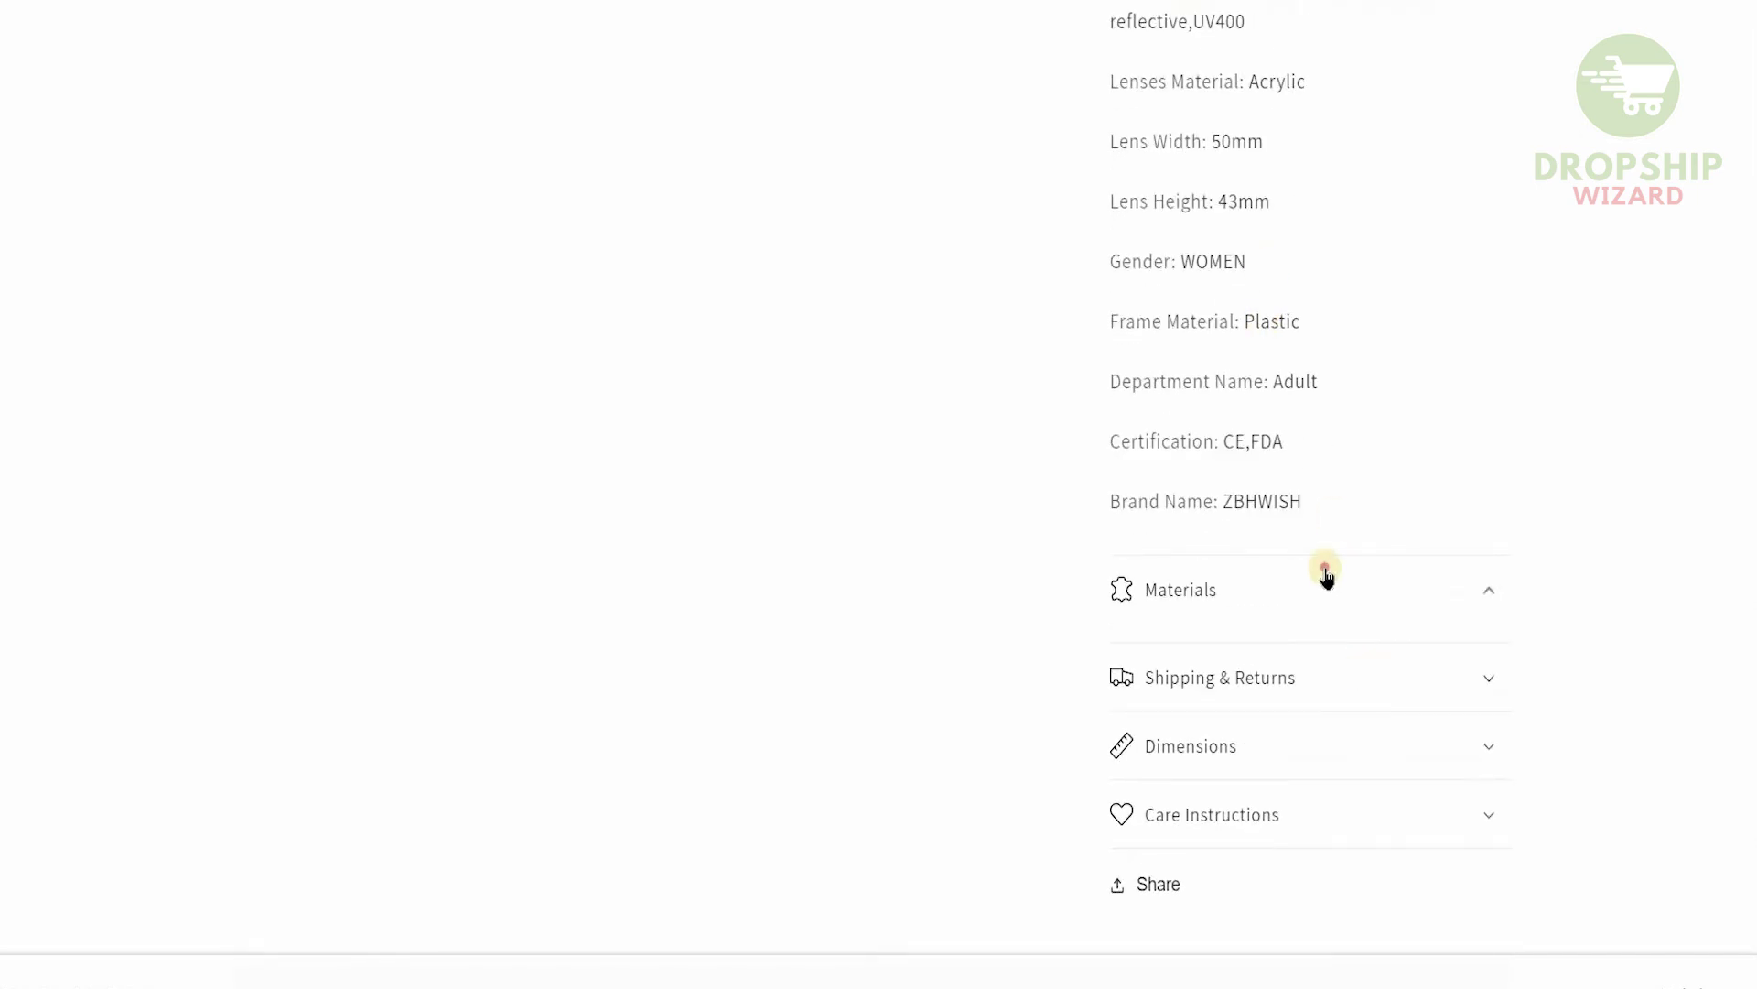
left_click(1325, 569)
scroll(1282, 443, "up", 13)
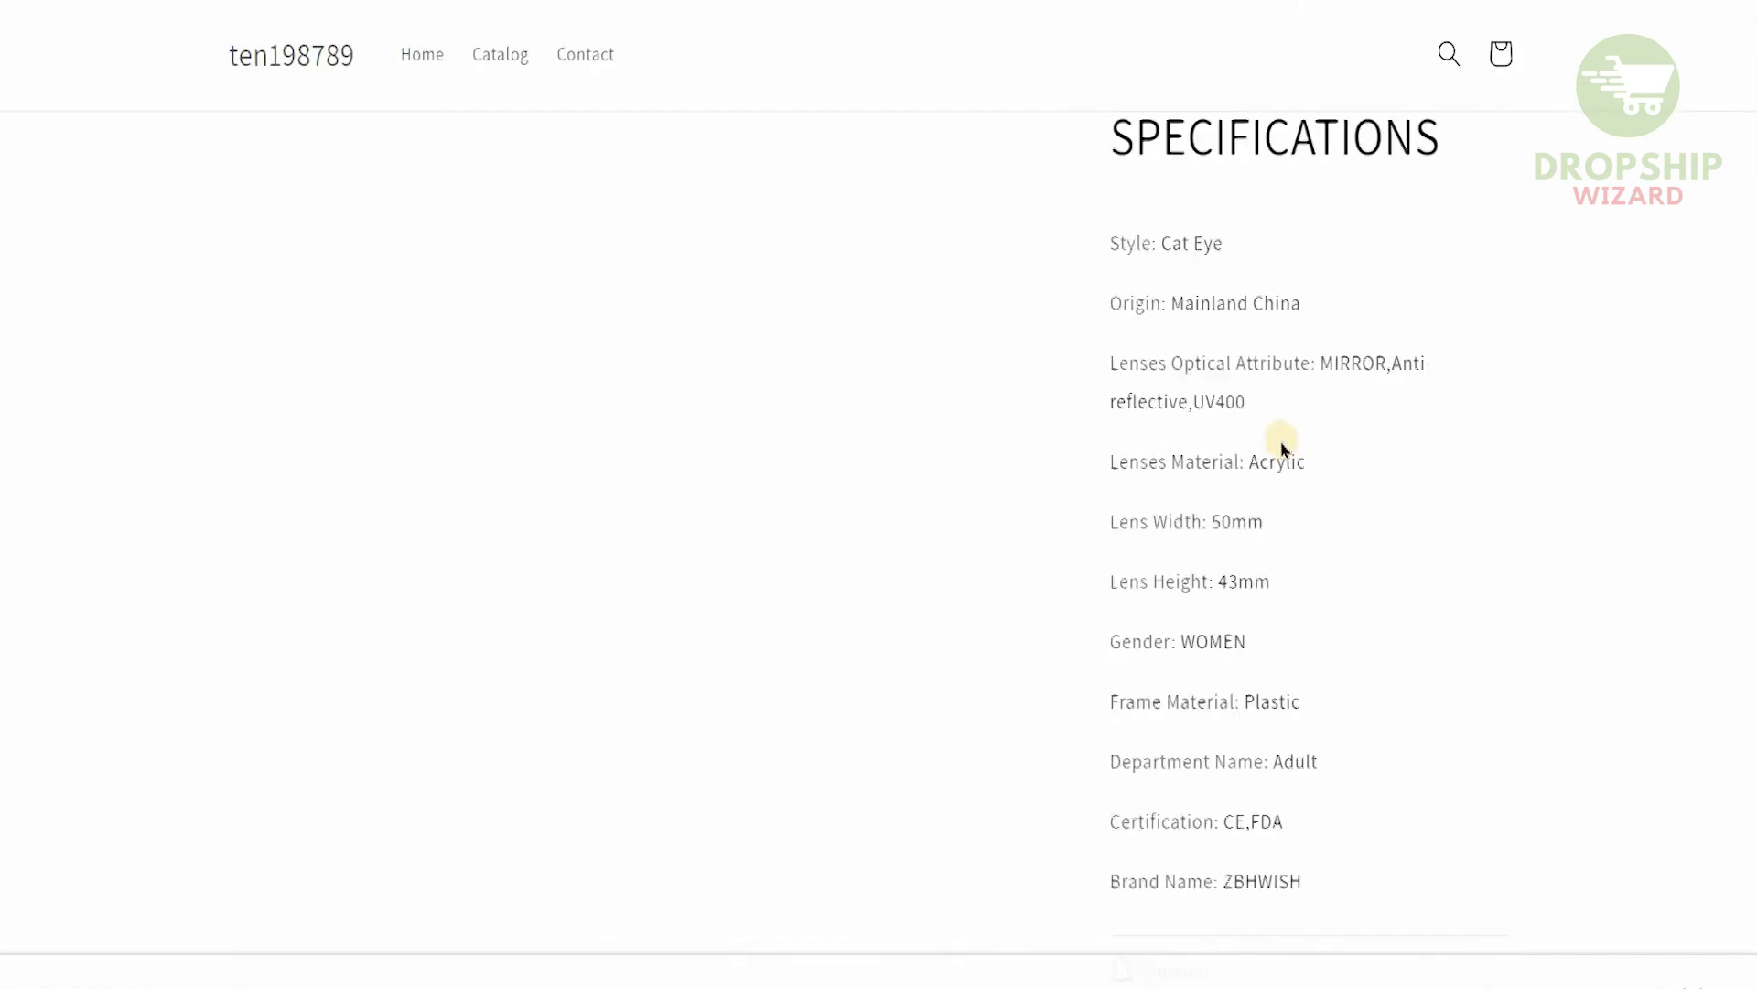
scroll(1282, 446, "up", 11)
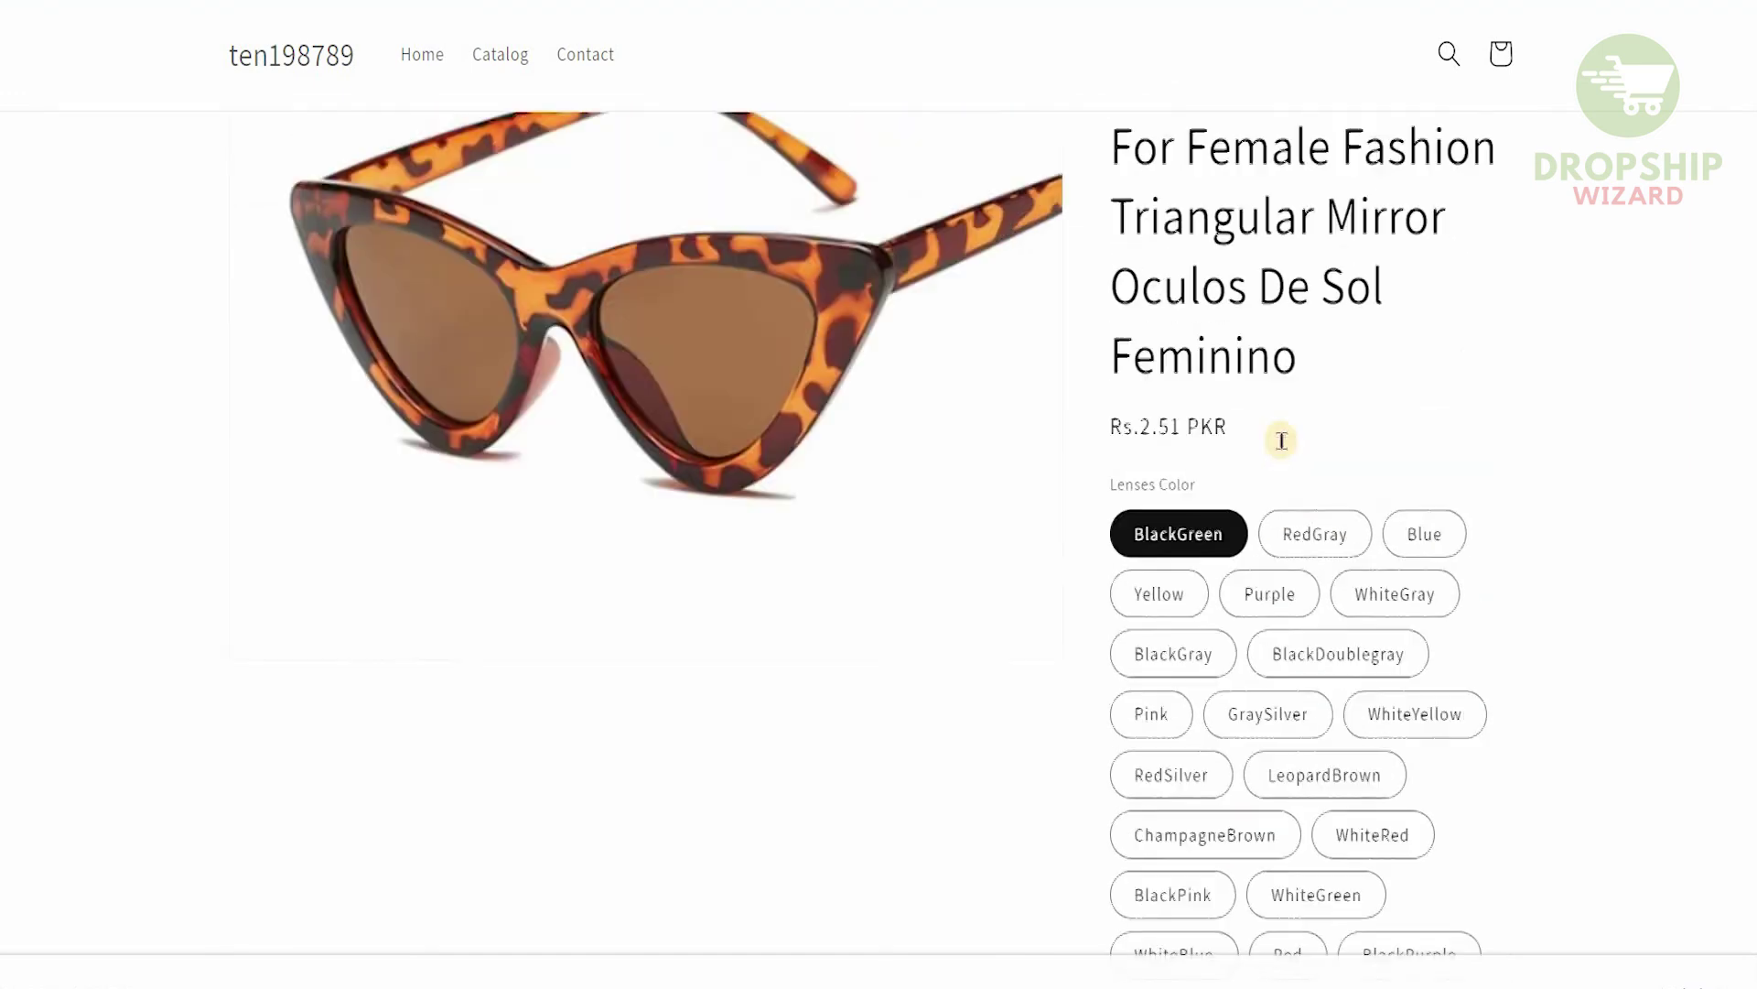